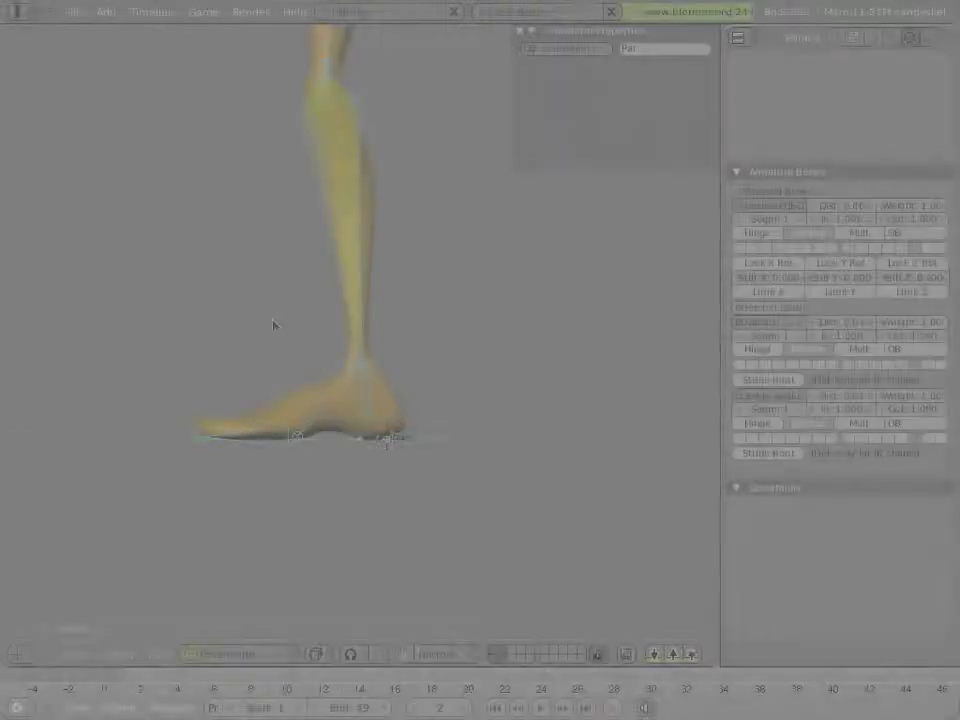
Test the leg by moving the foot.L bone around and down past the leg's reach, and clear its location
{"action": "right_click", "coordinate": [404, 441]}
{"action": "key", "text": "g"}
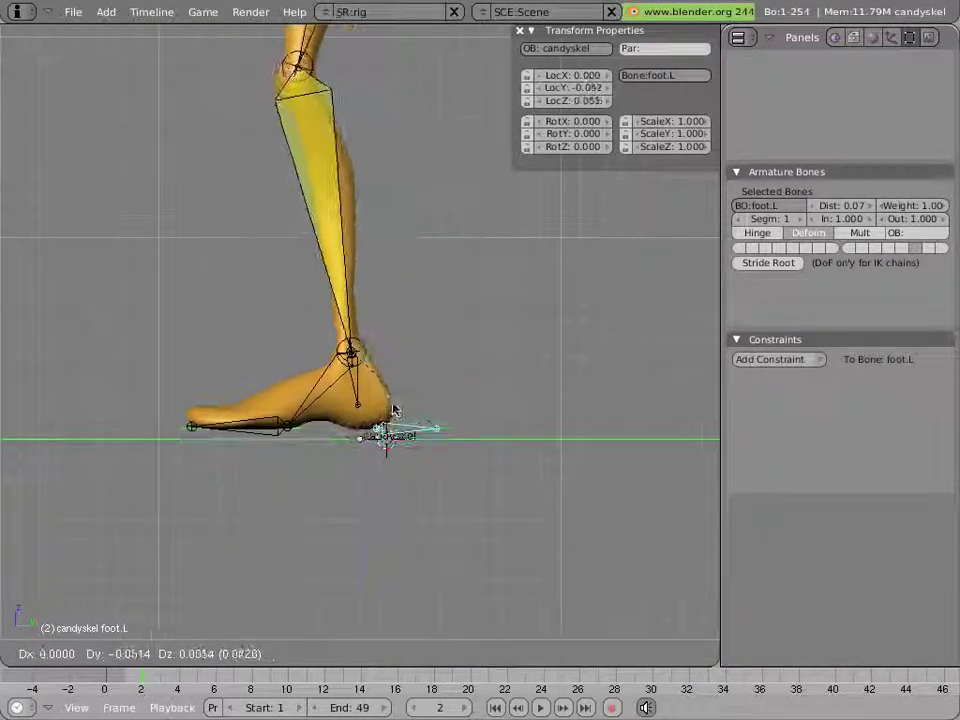
{"action": "key", "text": "Escape"}
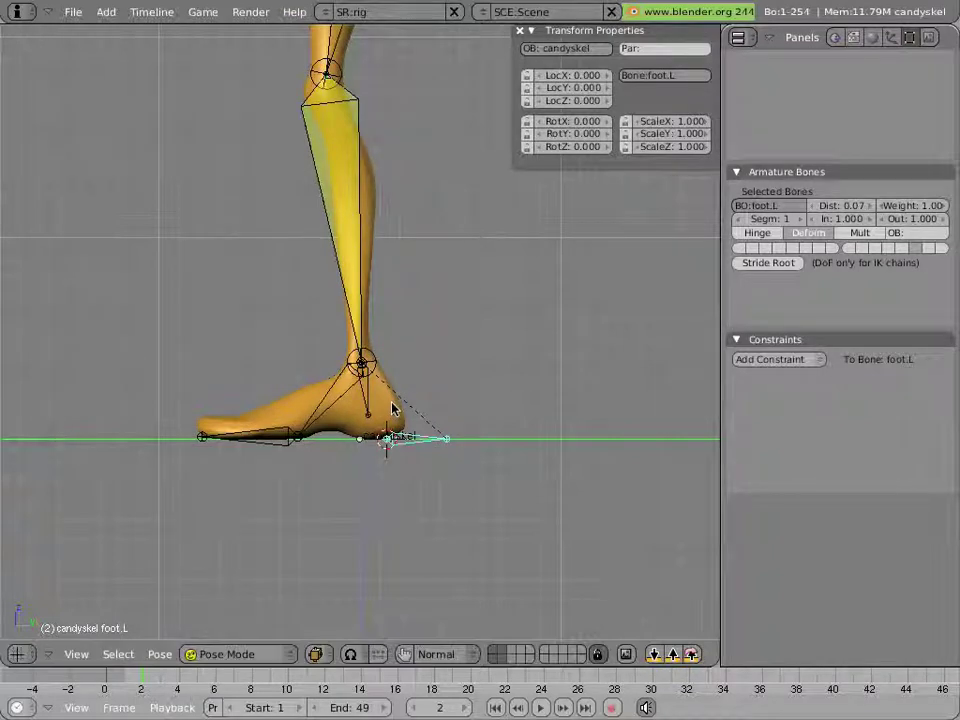
{"action": "key", "text": "g"}
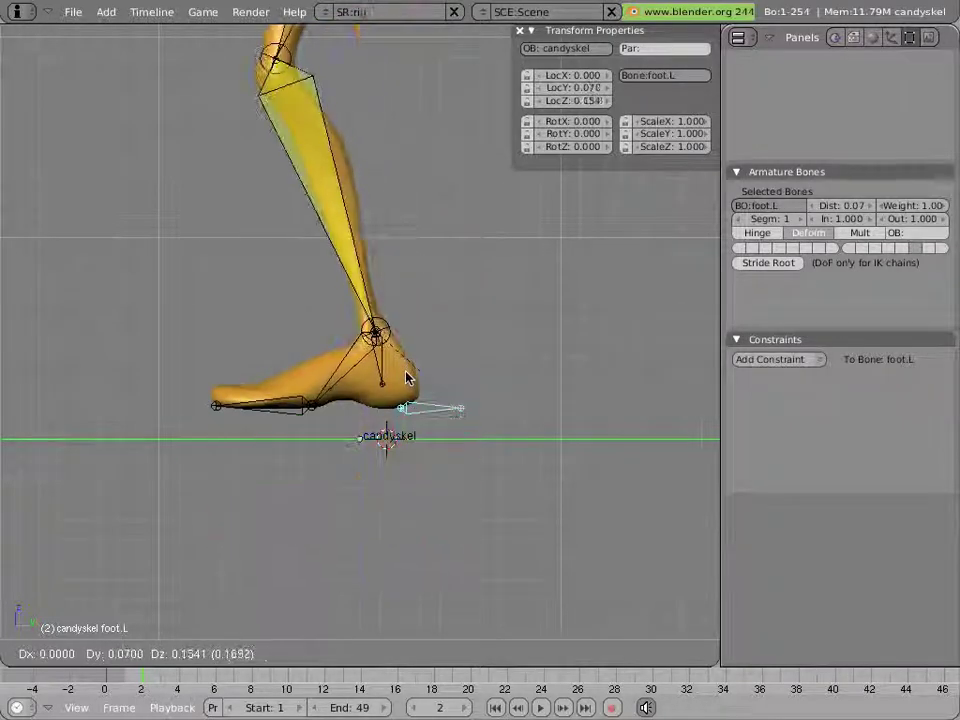
{"action": "key", "text": "Escape"}
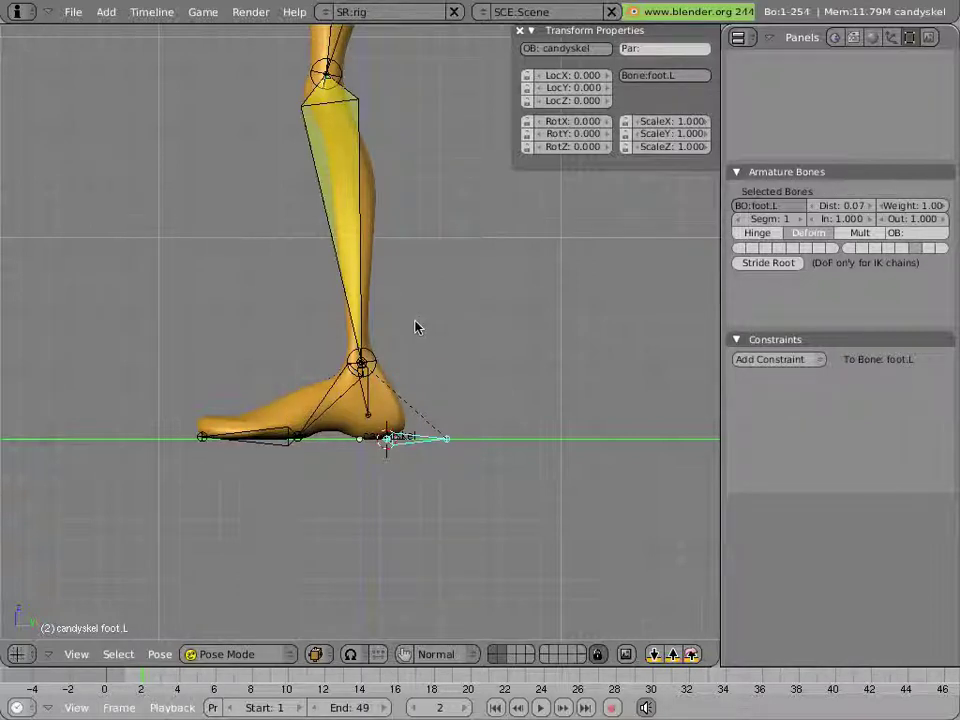
{"action": "key", "text": "g"}
{"action": "left_click", "coordinate": [420, 431]}
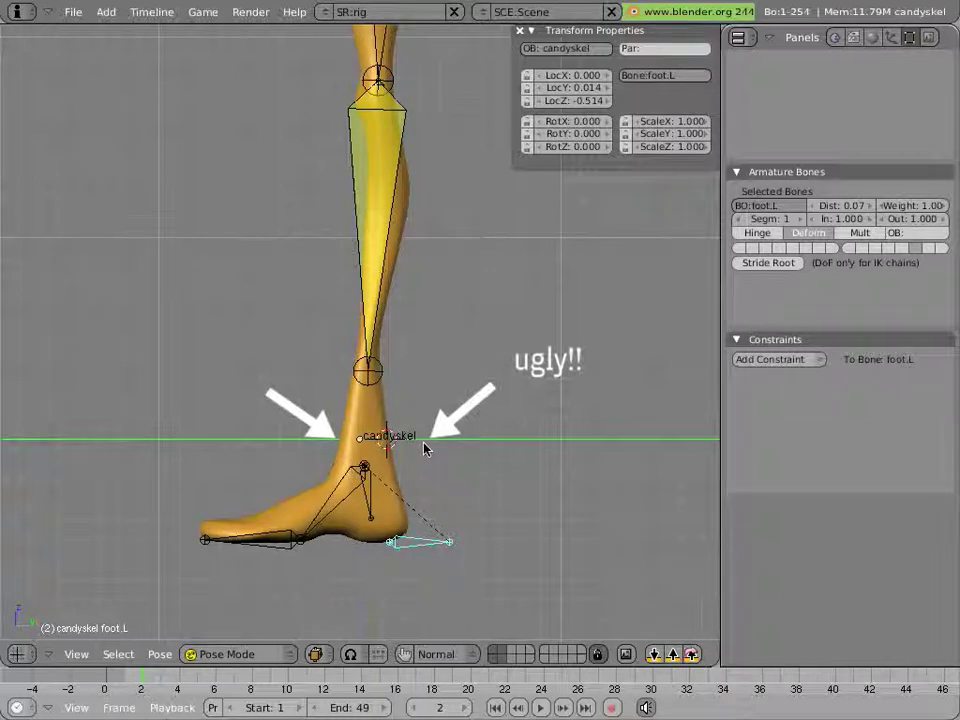
{"action": "key", "text": "alt+g"}
{"action": "left_click", "coordinate": [424, 447]}
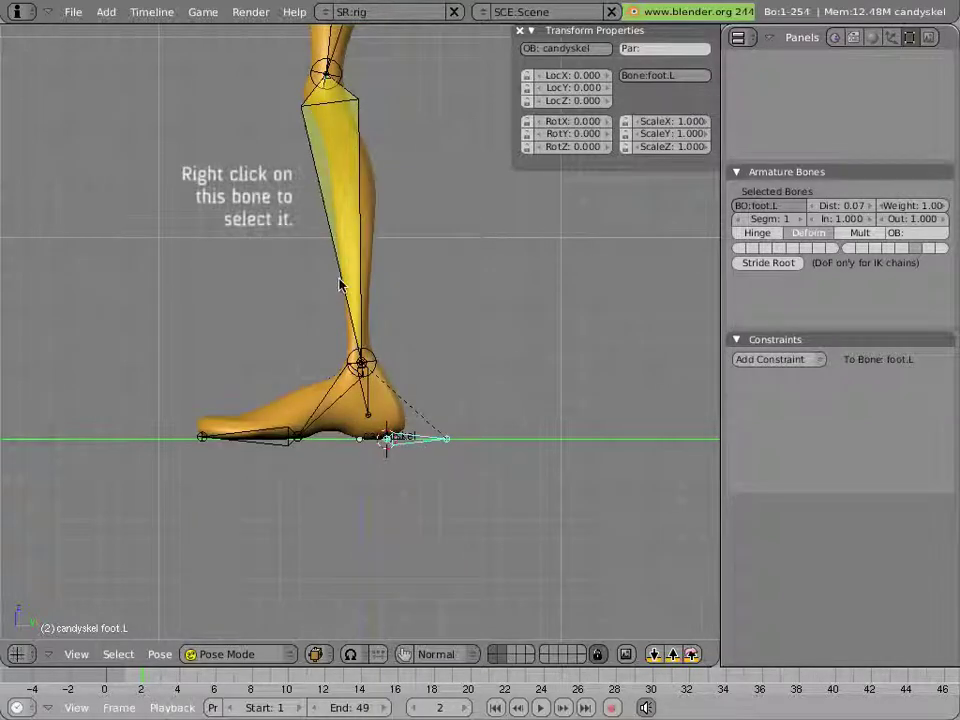
In armature Edit Mode, extrude a short bone about 0.19 units long downward from the ankle joint of calf.L
{"action": "right_click", "coordinate": [350, 308]}
{"action": "key", "text": "Tab"}
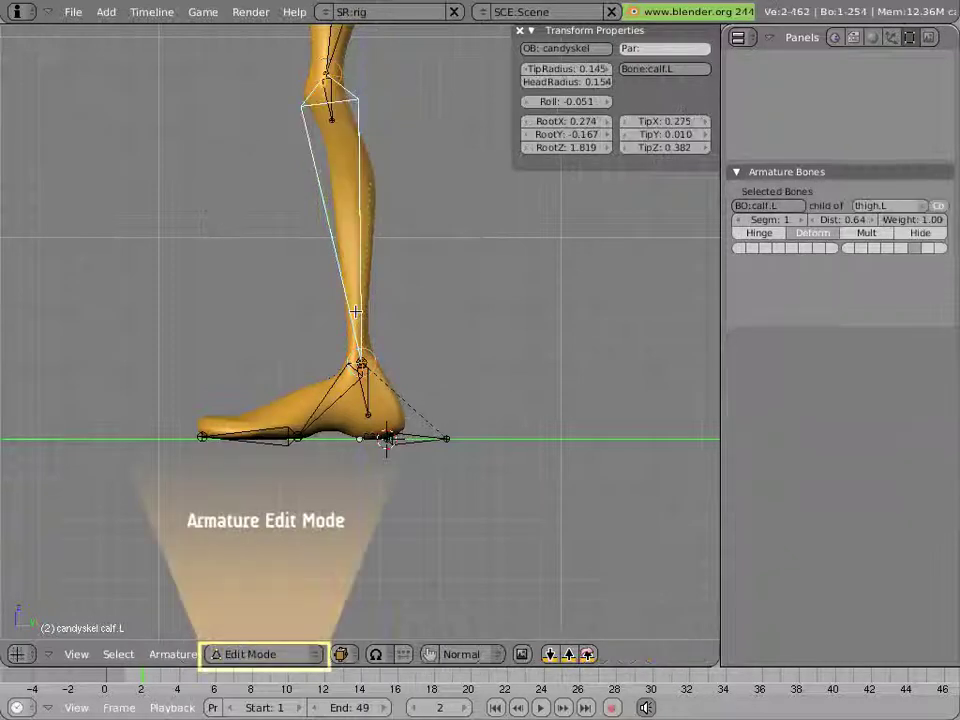
{"action": "middle_click_drag", "start_coordinate": [355, 115], "coordinate": [380, 212]}
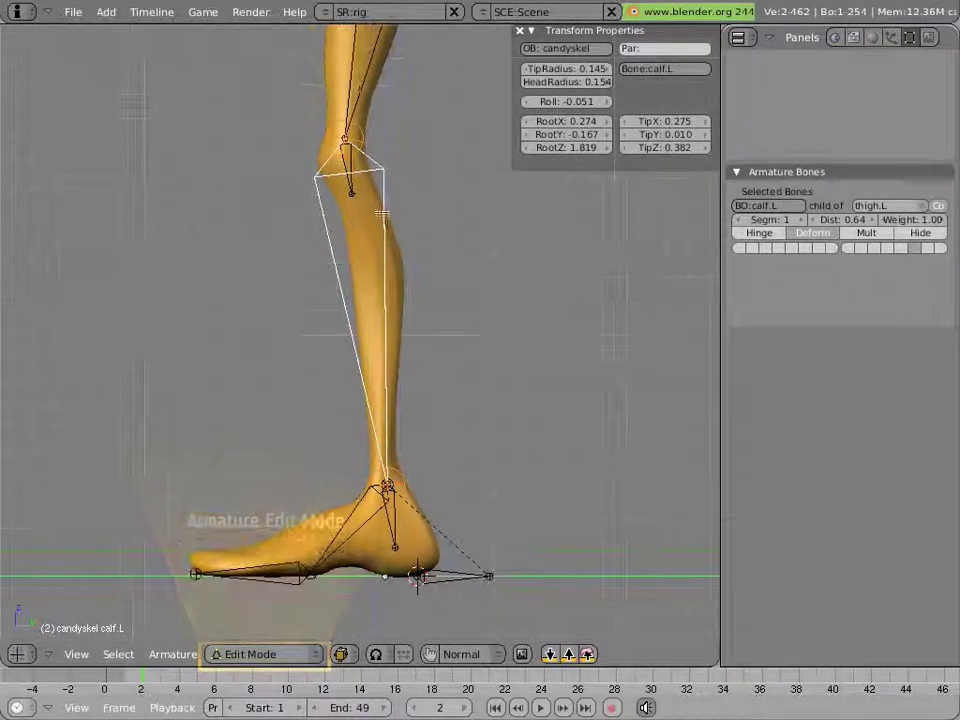
{"action": "right_click", "coordinate": [327, 128], "text": "shift"}
{"action": "middle_click_drag", "start_coordinate": [411, 339], "coordinate": [427, 210], "text": "shift"}
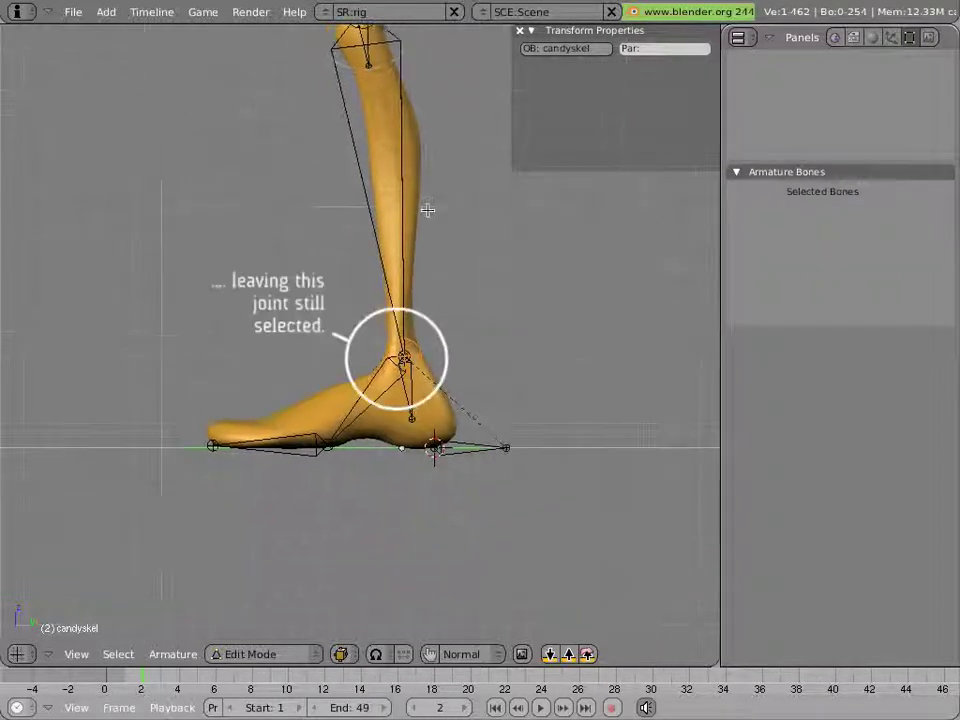
{"action": "scroll", "coordinate": [400, 370], "scroll_direction": "up", "scroll_amount": 5}
{"action": "middle_click_drag", "start_coordinate": [400, 373], "coordinate": [287, 306], "text": "shift"}
{"action": "key", "text": "e"}
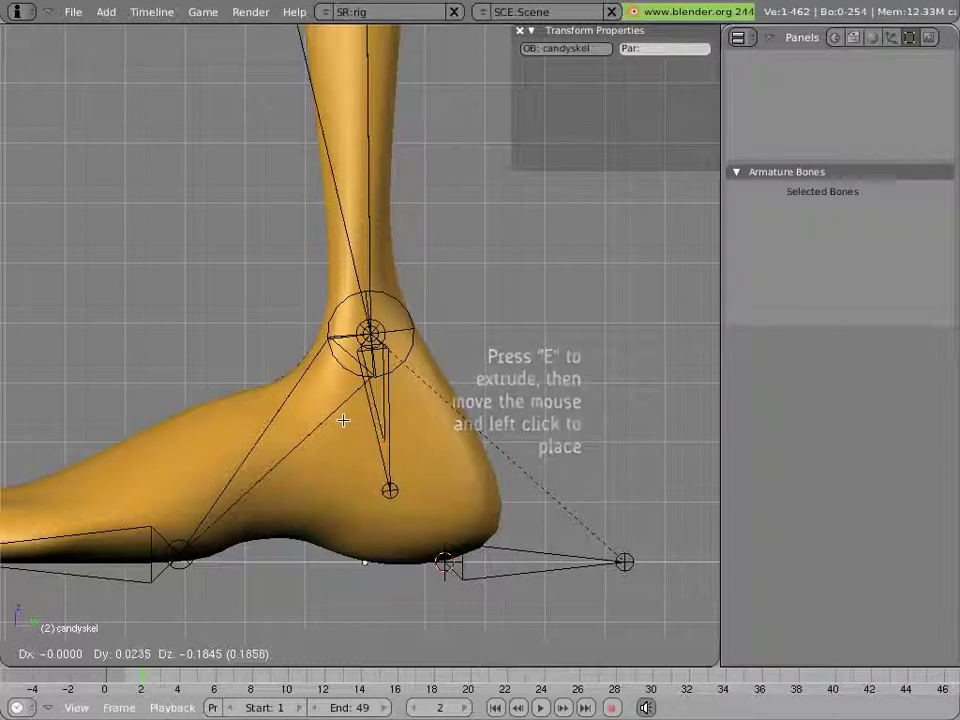
{"action": "left_click", "coordinate": [344, 420]}
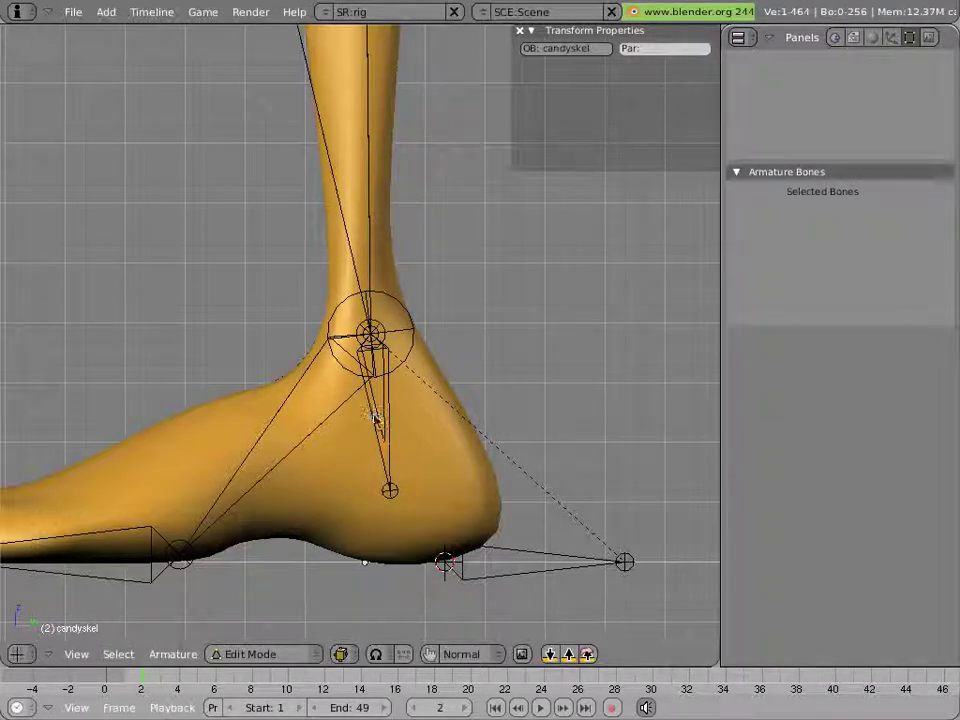
In Pose Mode, add a Copy Location constraint to footbase.L that targets the newly extruded ankle bone
{"action": "key", "text": "ctrl+Tab"}
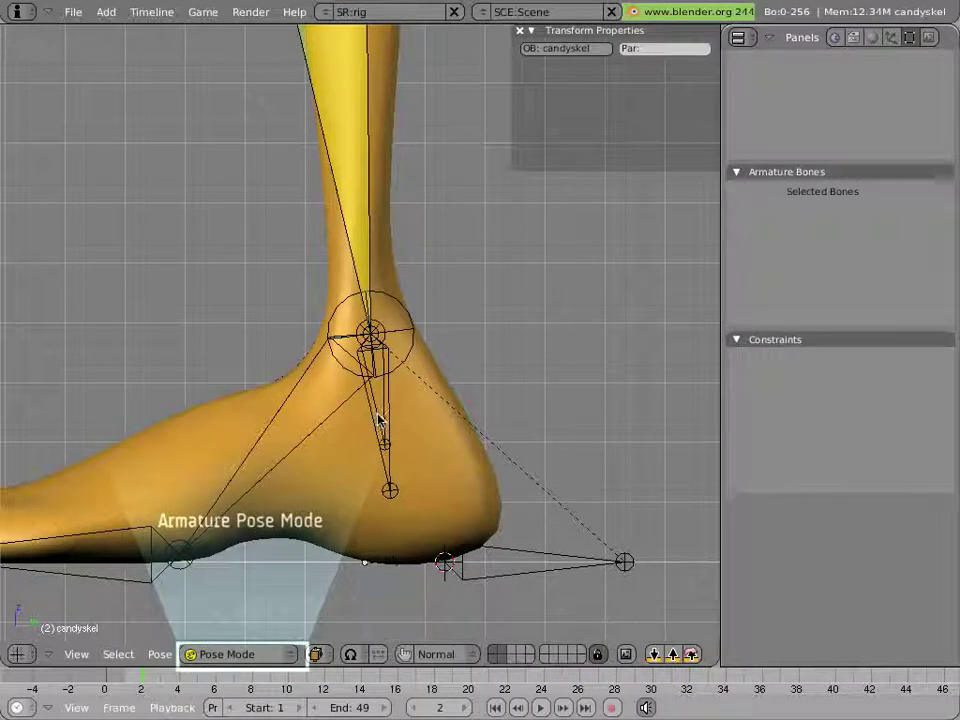
{"action": "right_click", "coordinate": [378, 420]}
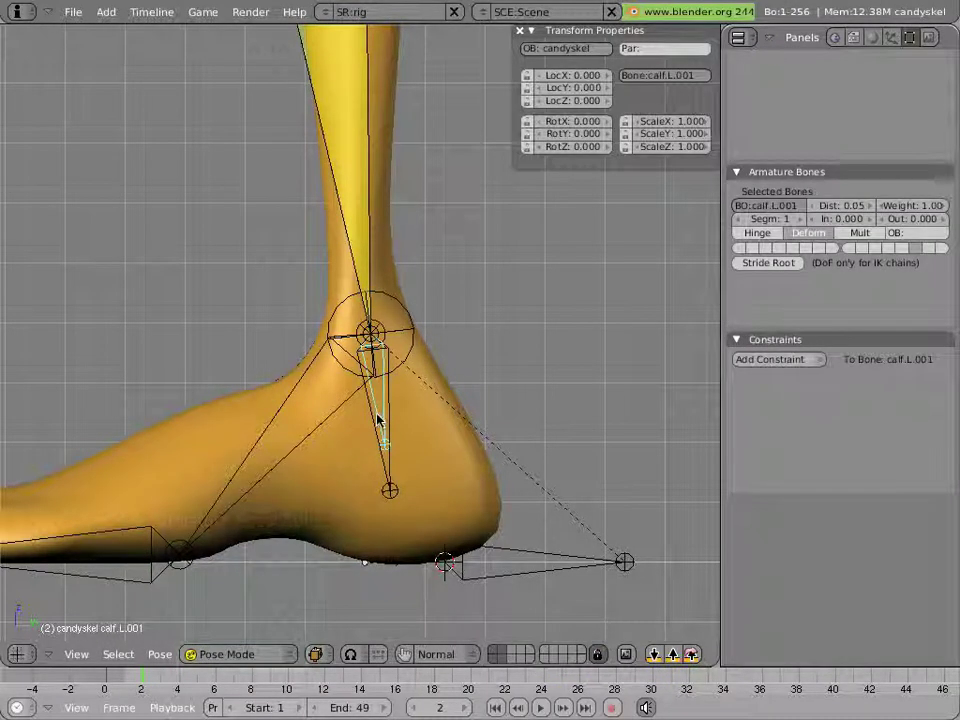
{"action": "right_click", "coordinate": [326, 418], "text": "shift"}
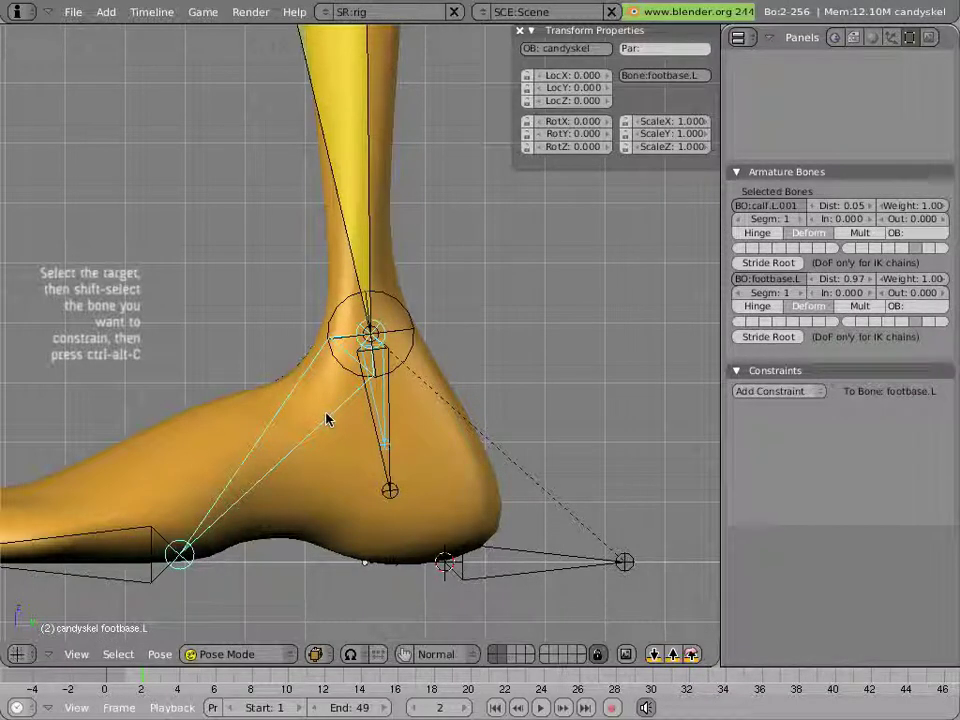
{"action": "key", "text": "ctrl+alt+c"}
{"action": "left_click", "coordinate": [327, 416]}
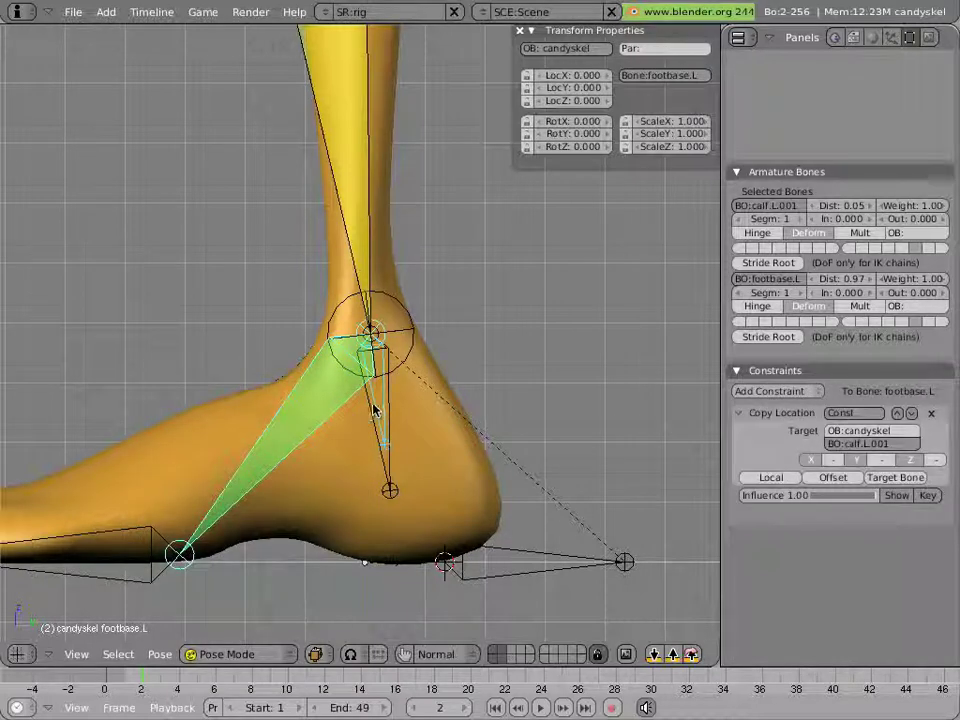
Rename the new bone extruded from the calf's ankle as calf-rot.L
{"action": "right_click", "coordinate": [375, 405]}
{"action": "right_click", "coordinate": [374, 395]}
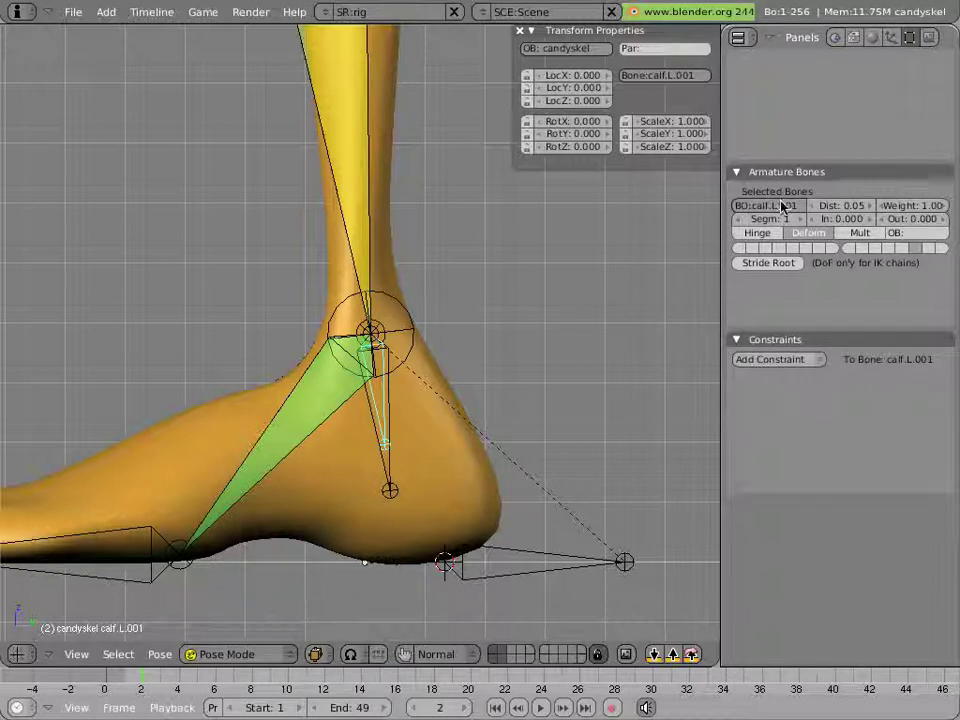
{"action": "left_click", "coordinate": [782, 206]}
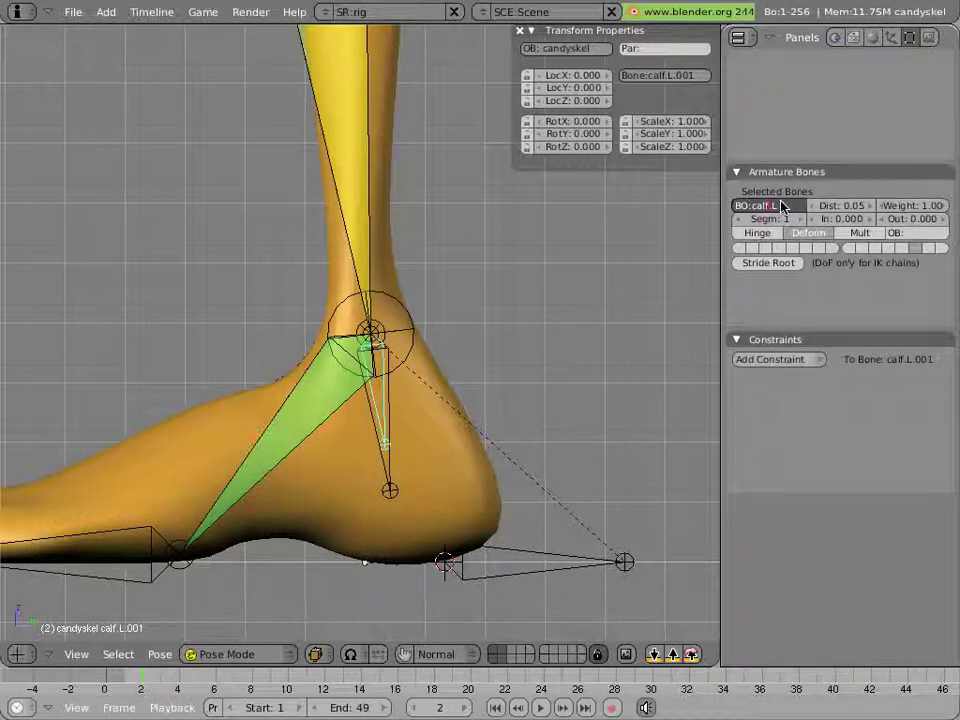
{"action": "type", "text": "-rot"}
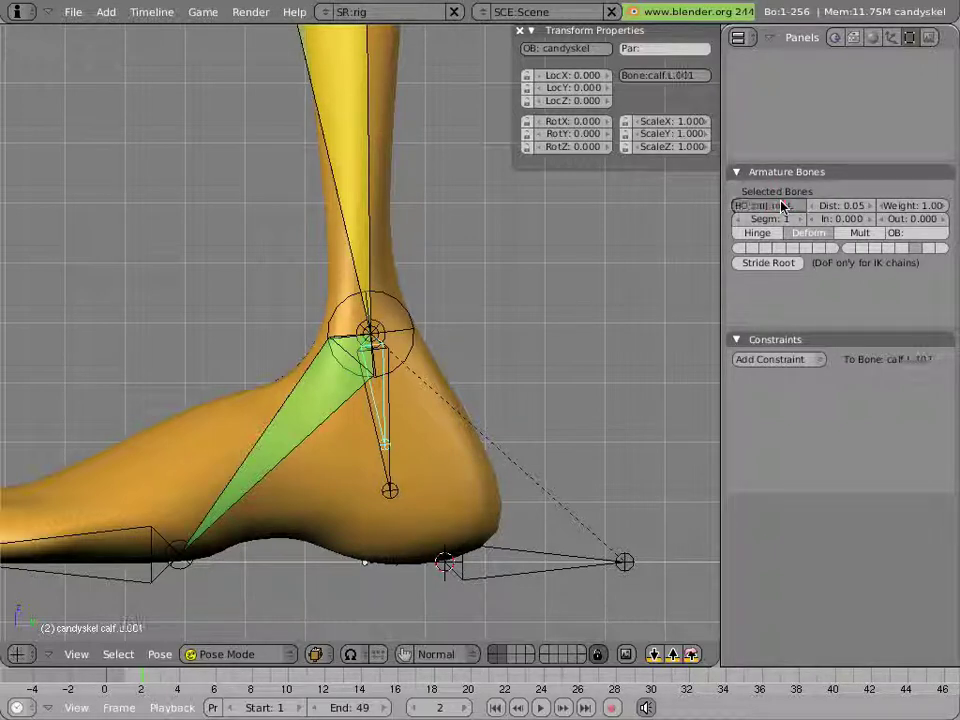
{"action": "key", "text": "Return"}
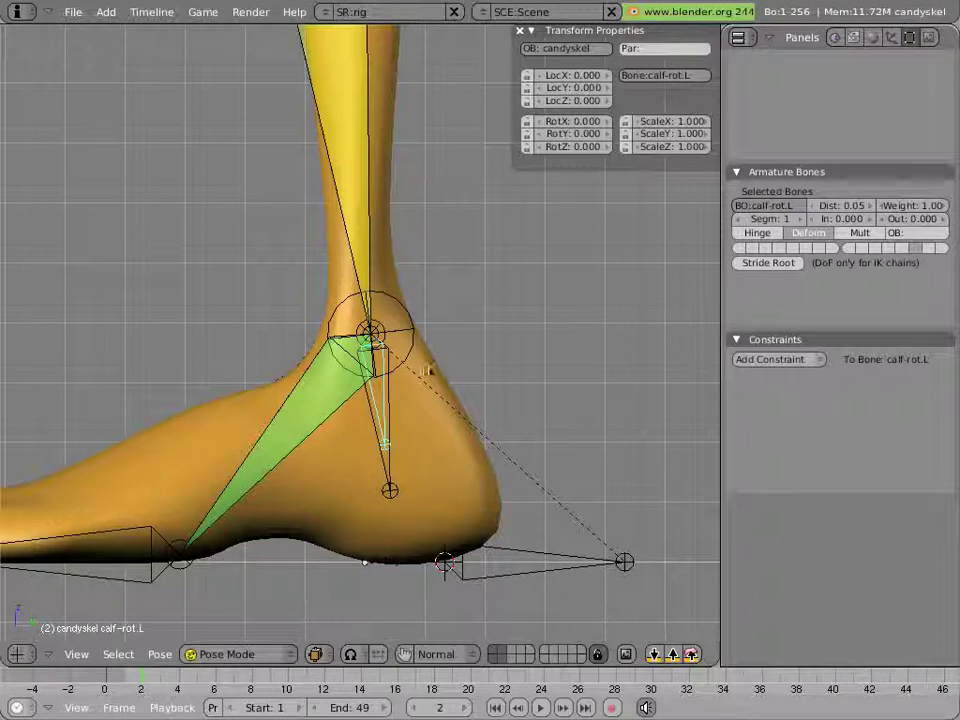
Try moving the foot.L bone around to test the constrained ankle, and cancel the move
{"action": "scroll", "coordinate": [388, 347], "scroll_direction": "down", "scroll_amount": 3}
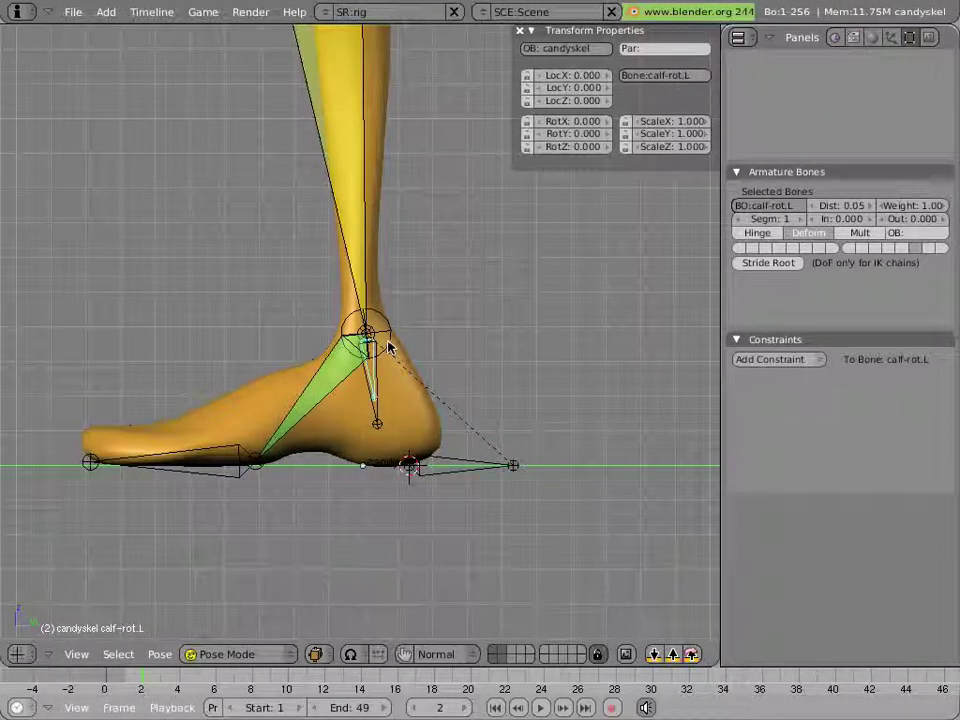
{"action": "scroll", "coordinate": [388, 347], "scroll_direction": "down", "scroll_amount": 2}
{"action": "right_click", "coordinate": [406, 418]}
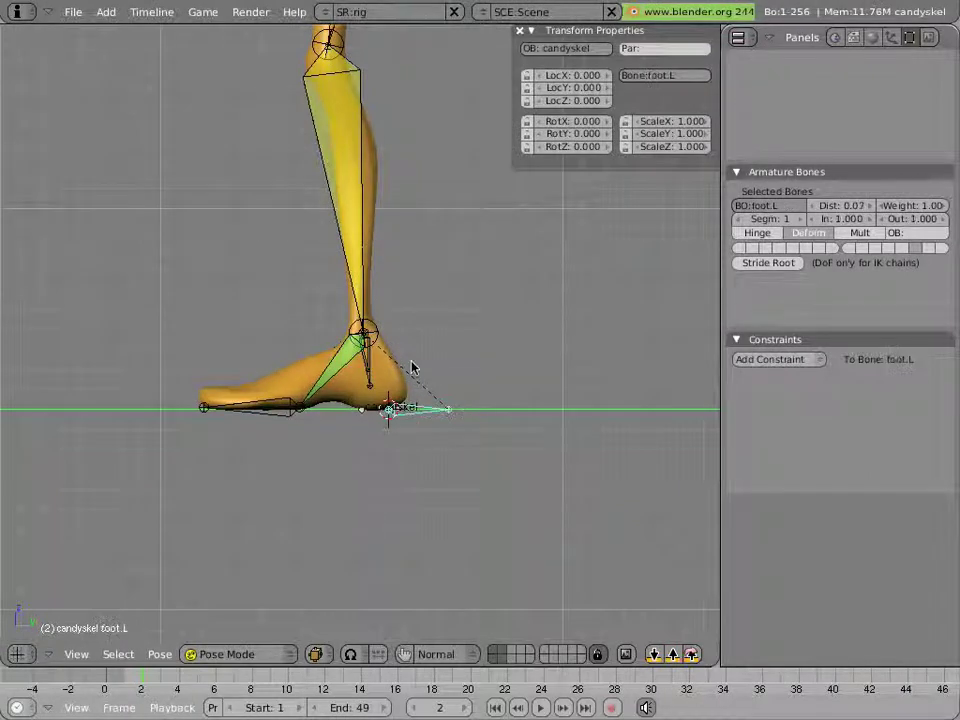
{"action": "key", "text": "g"}
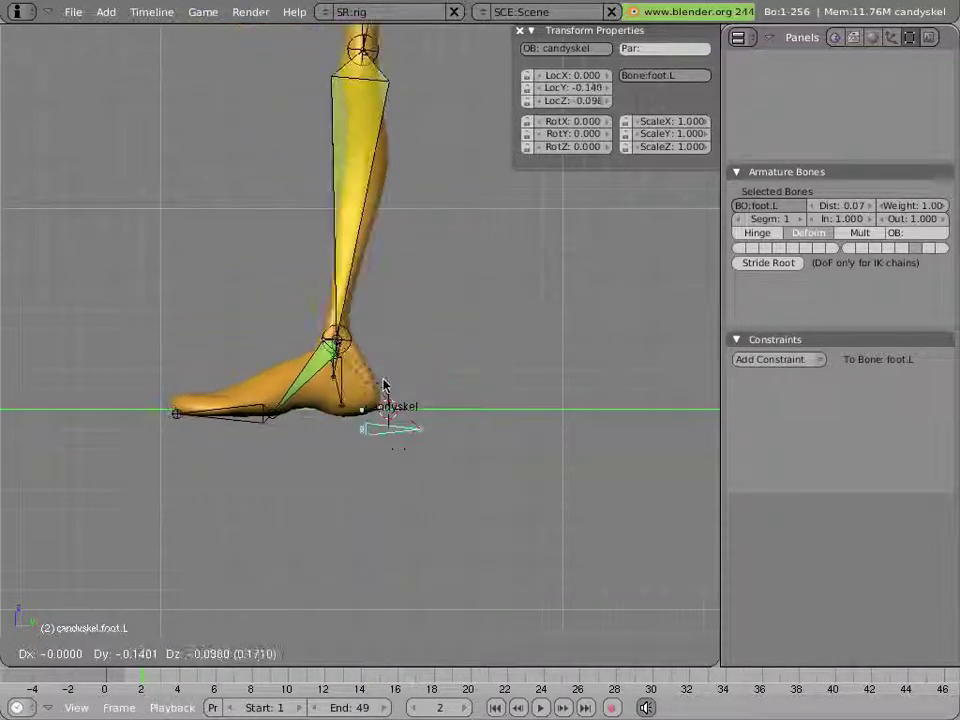
{"action": "key", "text": "Escape"}
Move the lowbackGEO bone down and toward the toe side so that the knee bends strongly
{"action": "scroll", "coordinate": [383, 372], "scroll_direction": "down", "scroll_amount": 5}
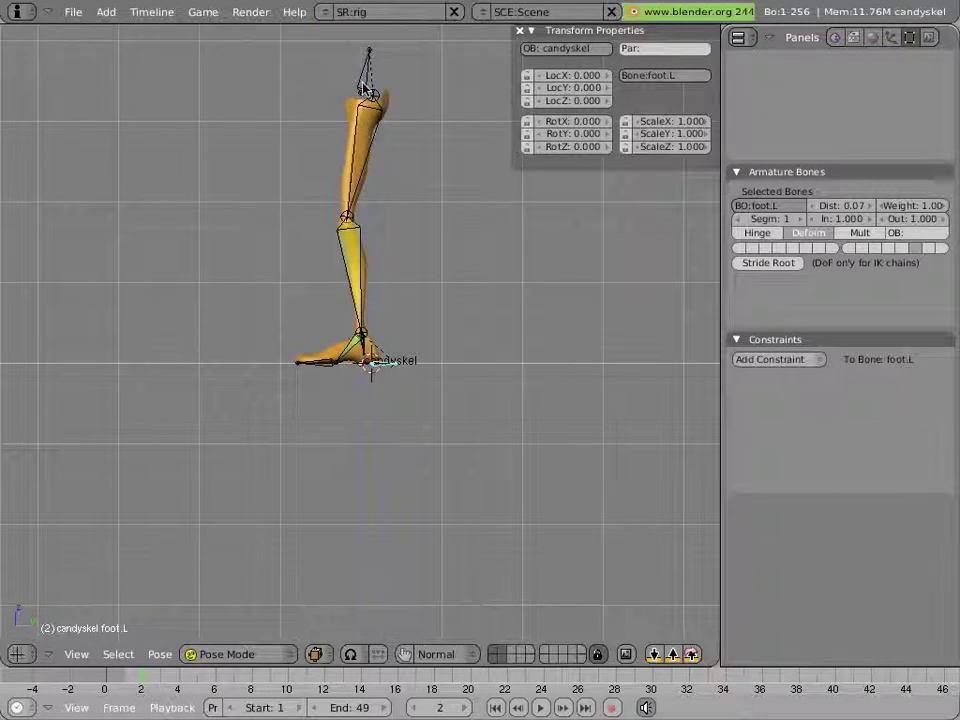
{"action": "right_click", "coordinate": [365, 89]}
{"action": "key", "text": "g"}
{"action": "left_click", "coordinate": [322, 244]}
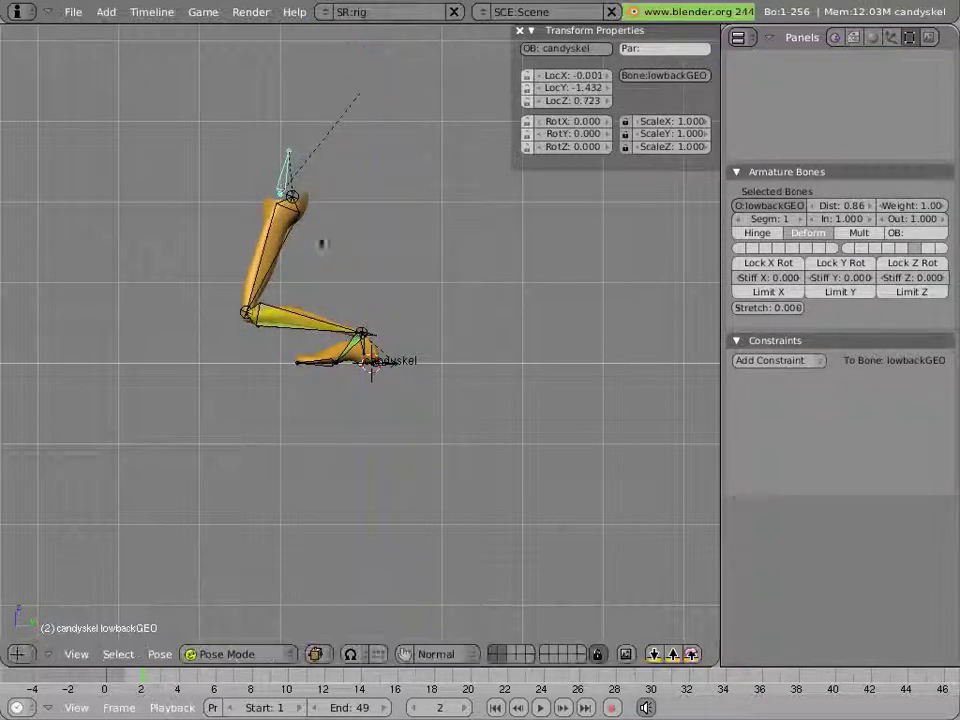
Pull foot.L down beyond the leg's reach and try swinging lowbackGEO to test the ankle under stretch
{"action": "right_click", "coordinate": [377, 374]}
{"action": "key", "text": "g"}
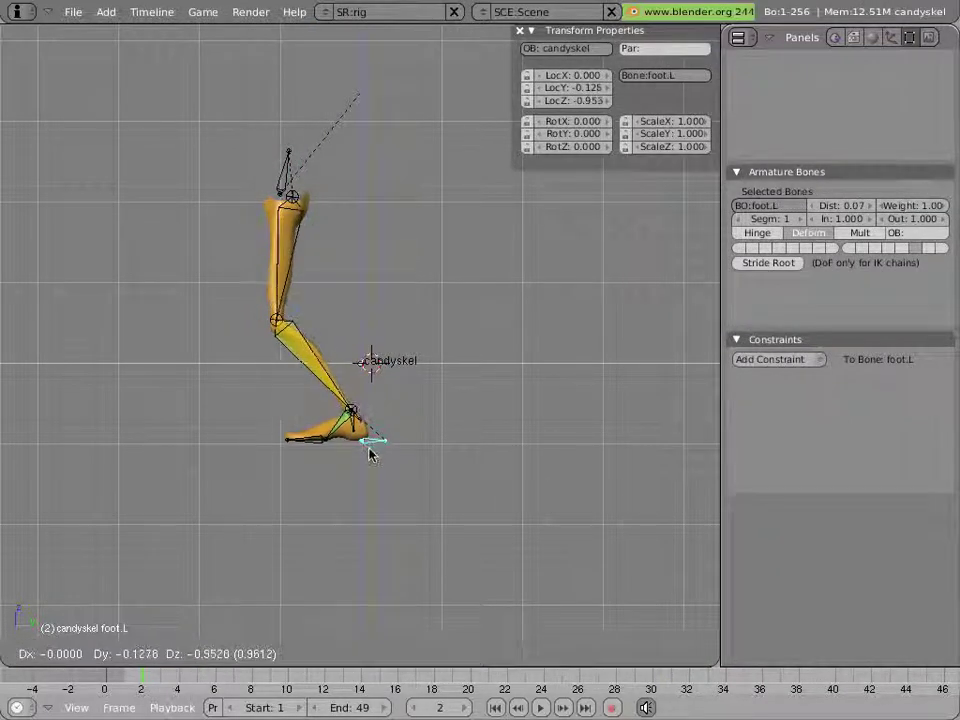
{"action": "key", "text": "Escape"}
{"action": "key", "text": "g"}
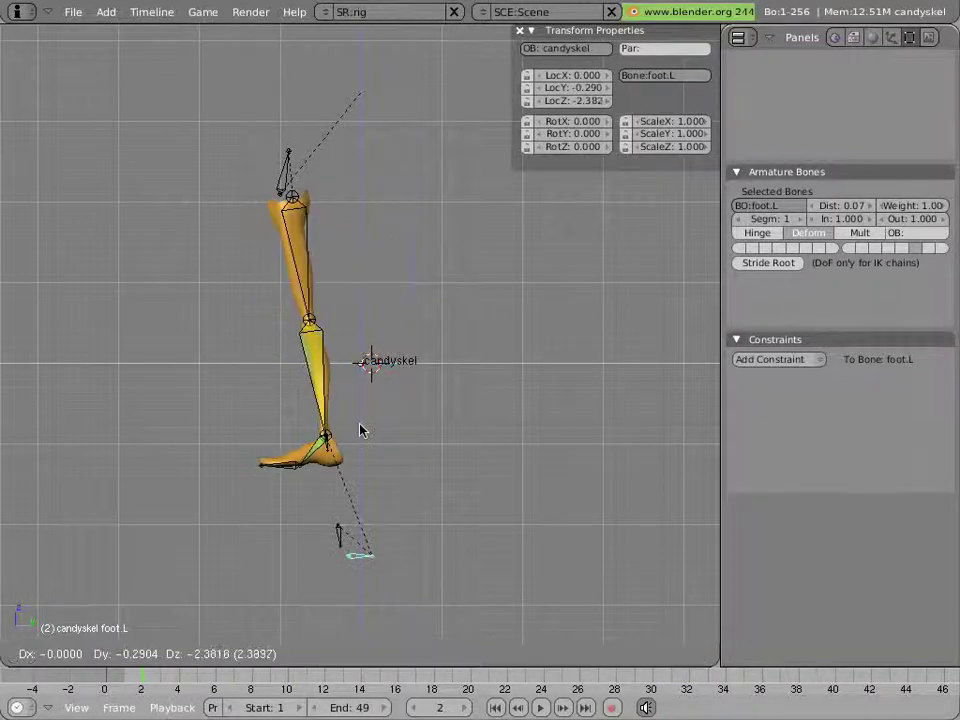
{"action": "left_click", "coordinate": [362, 430]}
{"action": "right_click", "coordinate": [286, 163]}
{"action": "key", "text": "g"}
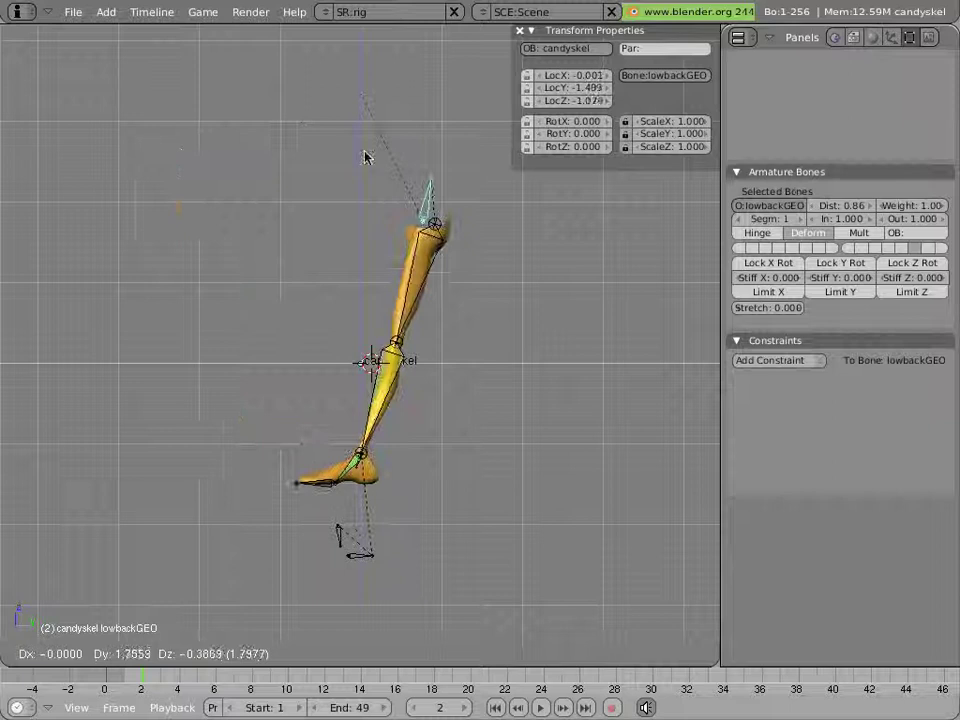
{"action": "left_click", "coordinate": [220, 145]}
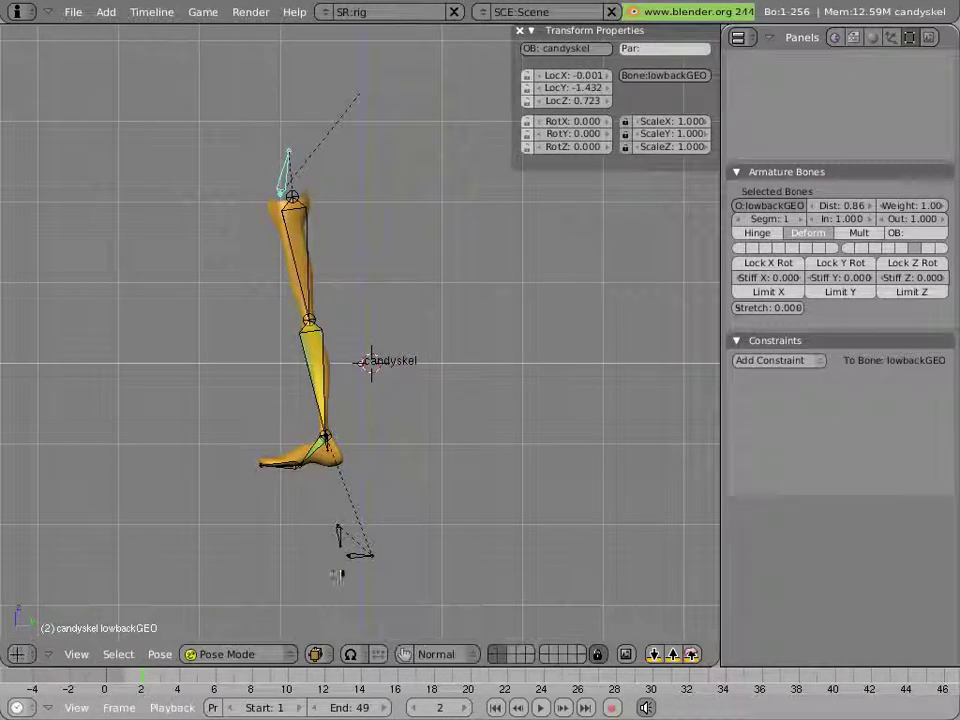
Raise foot.L back up to ground level and try moving lowbackGEO above it to test the bent leg
{"action": "right_click", "coordinate": [366, 560]}
{"action": "key", "text": "g"}
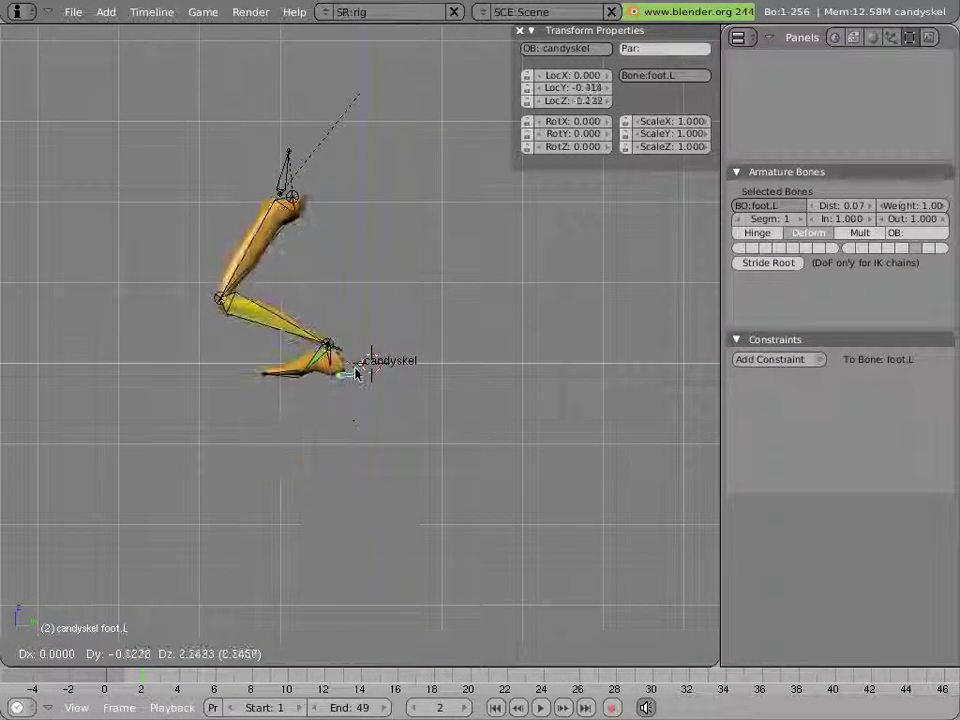
{"action": "left_click", "coordinate": [352, 366]}
{"action": "right_click", "coordinate": [200, 180]}
{"action": "key", "text": "g"}
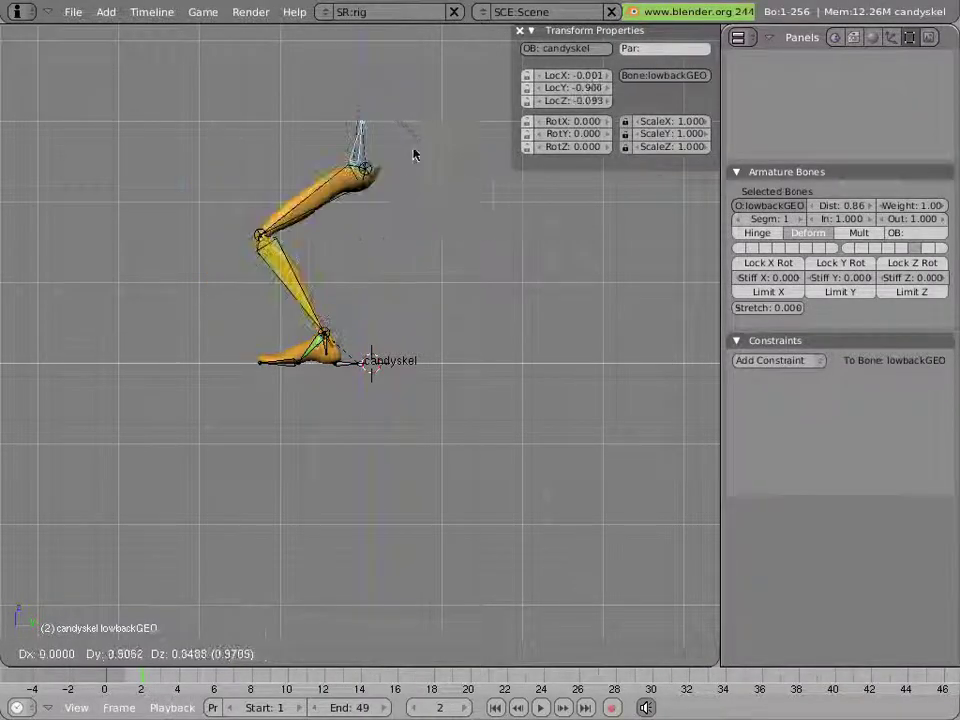
{"action": "left_click", "coordinate": [416, 157]}
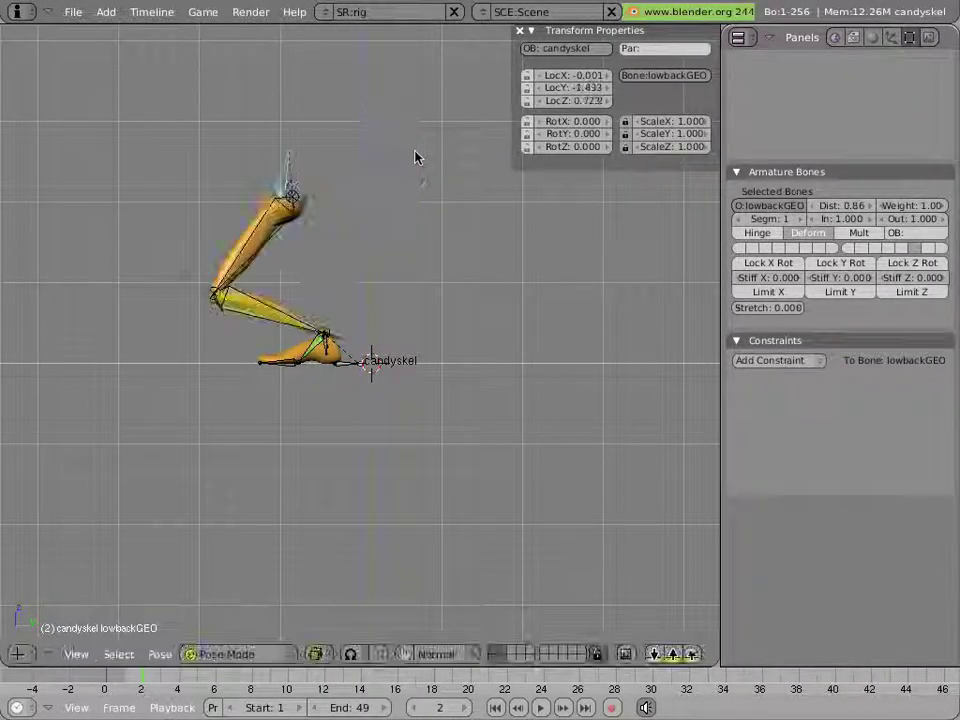
Clear the pose locations of the lowbackGEO and foot.L bones to restore the leg's rest position
{"action": "key", "text": "alt+g"}
{"action": "left_click", "coordinate": [349, 254]}
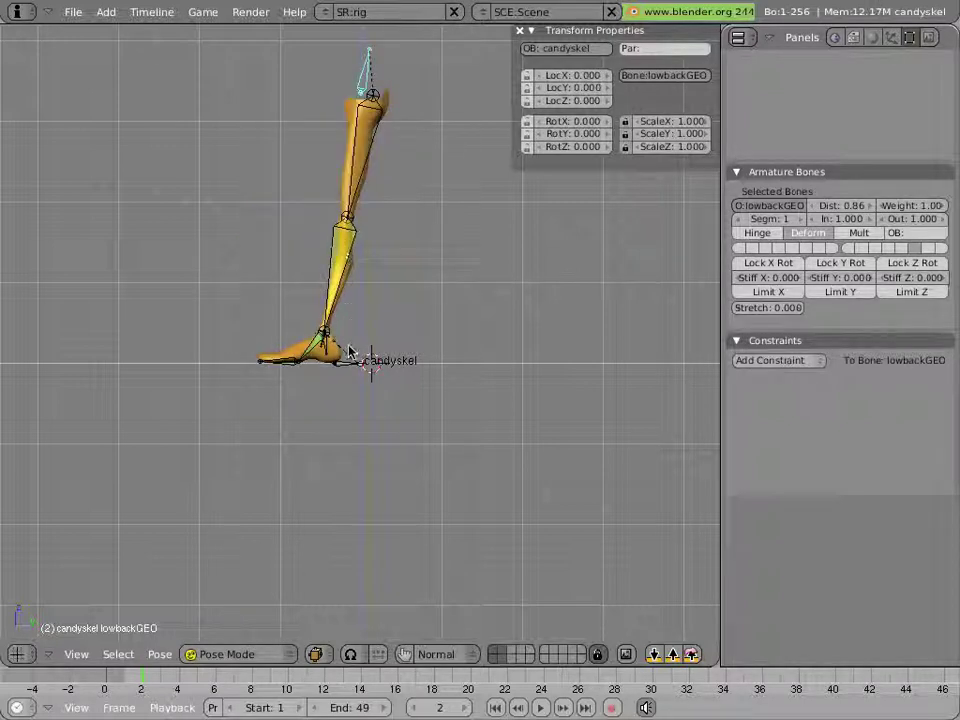
{"action": "right_click", "coordinate": [345, 355]}
{"action": "key", "text": "alt+g"}
{"action": "left_click", "coordinate": [355, 334]}
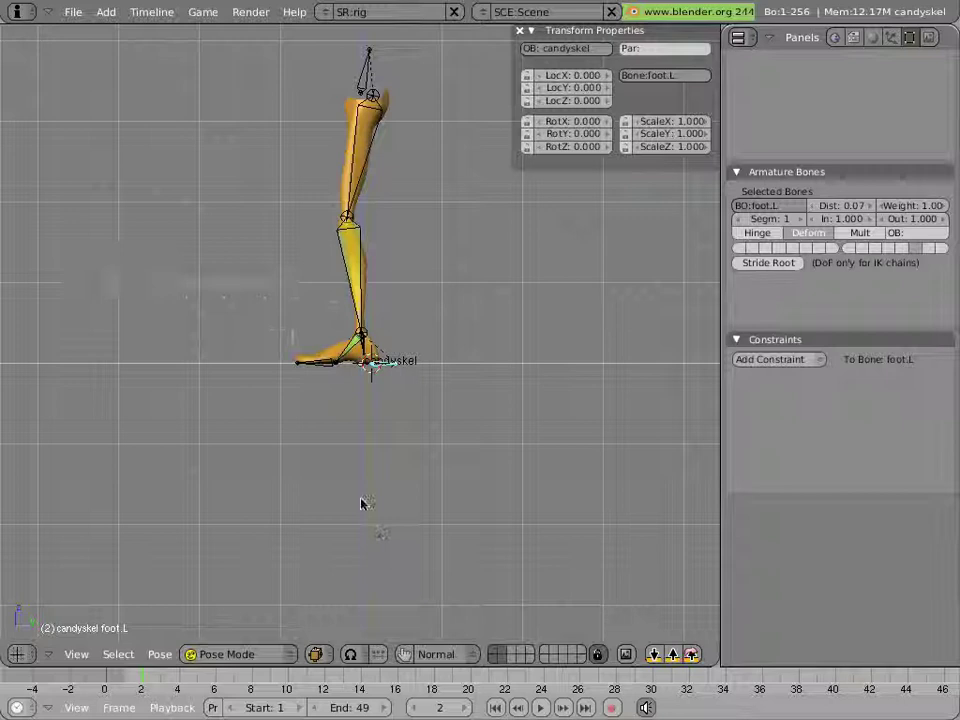
{"action": "scroll", "coordinate": [292, 450], "scroll_direction": "up", "scroll_amount": 7}
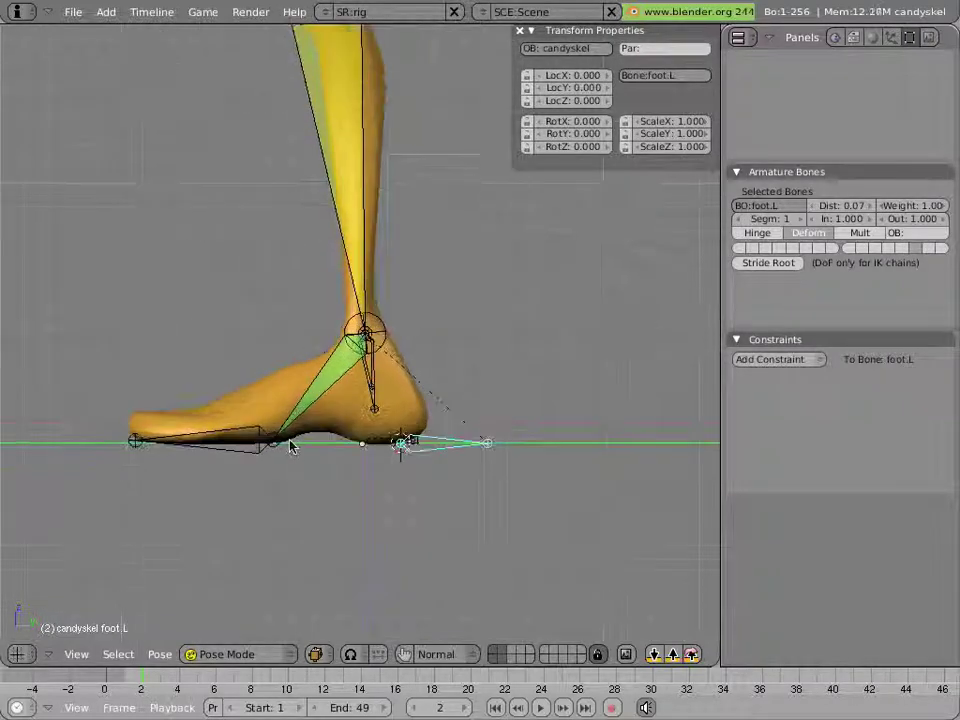
{"action": "scroll", "coordinate": [292, 447], "scroll_direction": "up", "scroll_amount": 4}
{"action": "scroll", "coordinate": [289, 444], "scroll_direction": "down", "scroll_amount": 1}
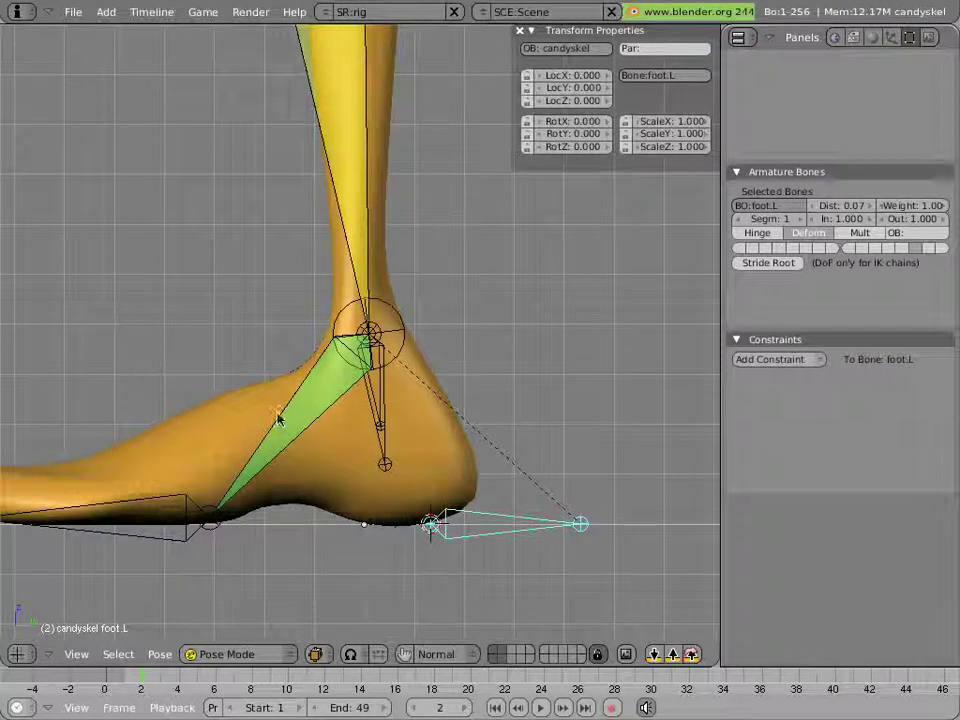
In armature Edit Mode, snap the 3D cursor to the ball-of-foot joint and add a new bone there
{"action": "middle_click_drag", "start_coordinate": [279, 420], "coordinate": [347, 440], "text": "shift"}
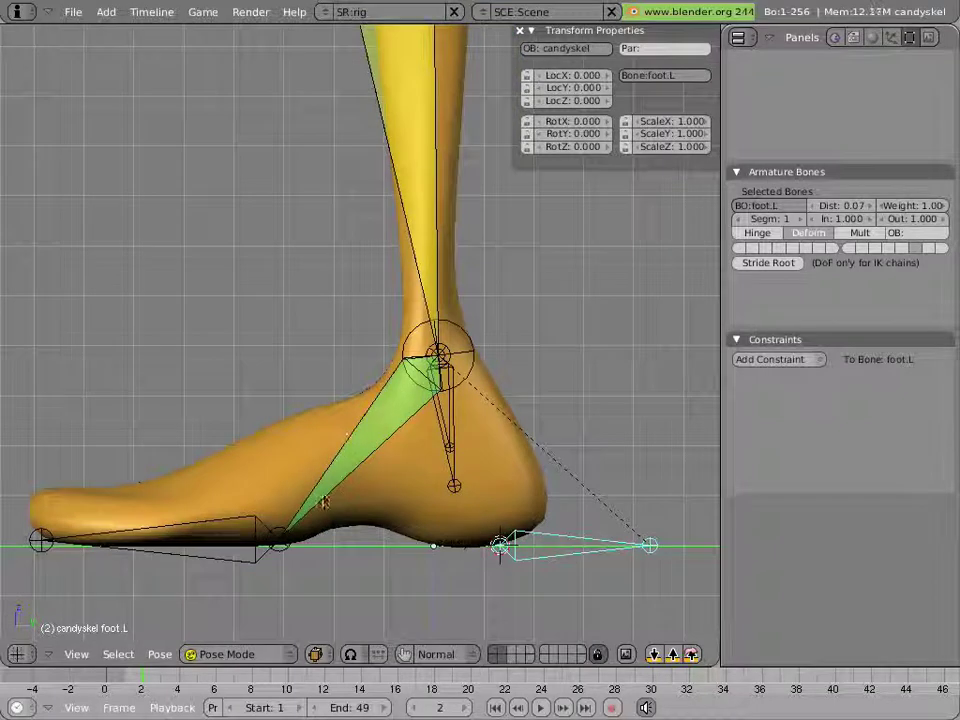
{"action": "scroll", "coordinate": [379, 444], "scroll_direction": "down", "scroll_amount": 2}
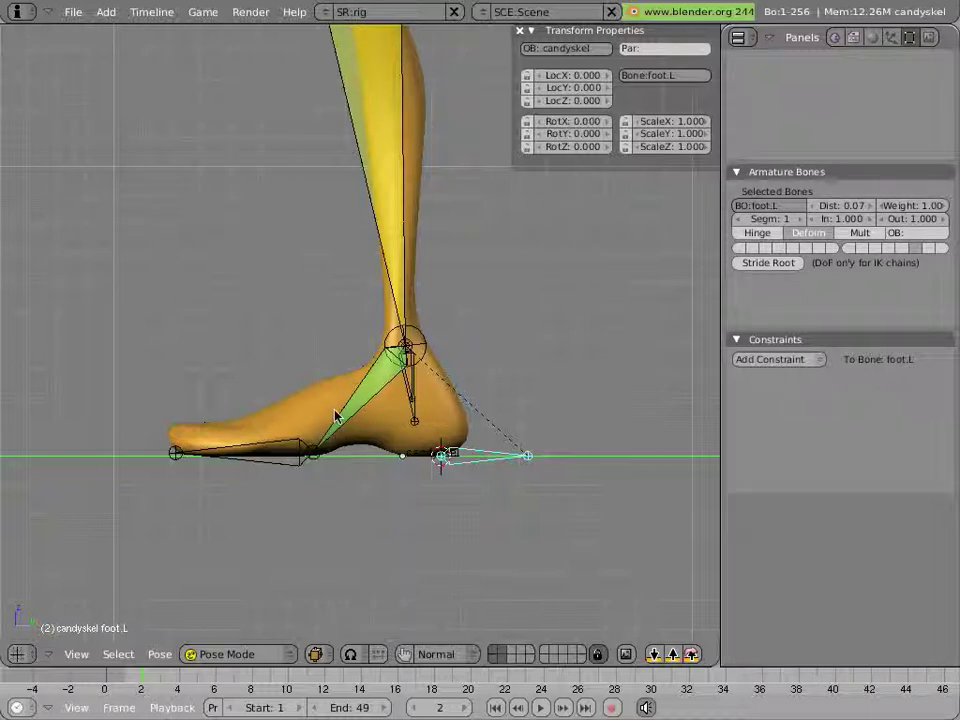
{"action": "right_click", "coordinate": [268, 455]}
{"action": "right_click", "coordinate": [316, 465]}
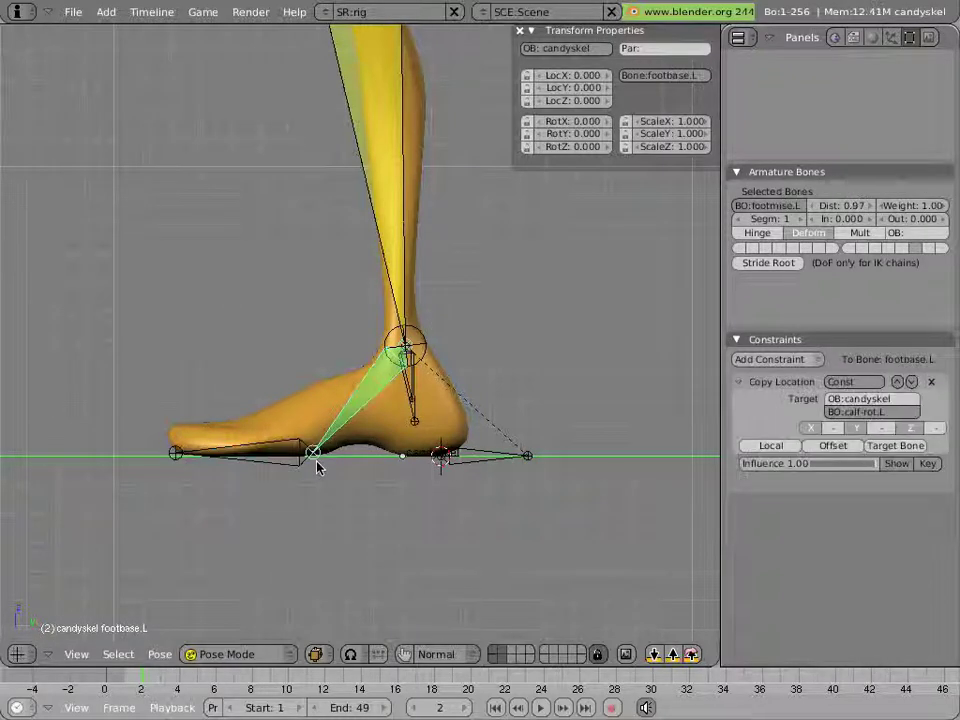
{"action": "key", "text": "Tab"}
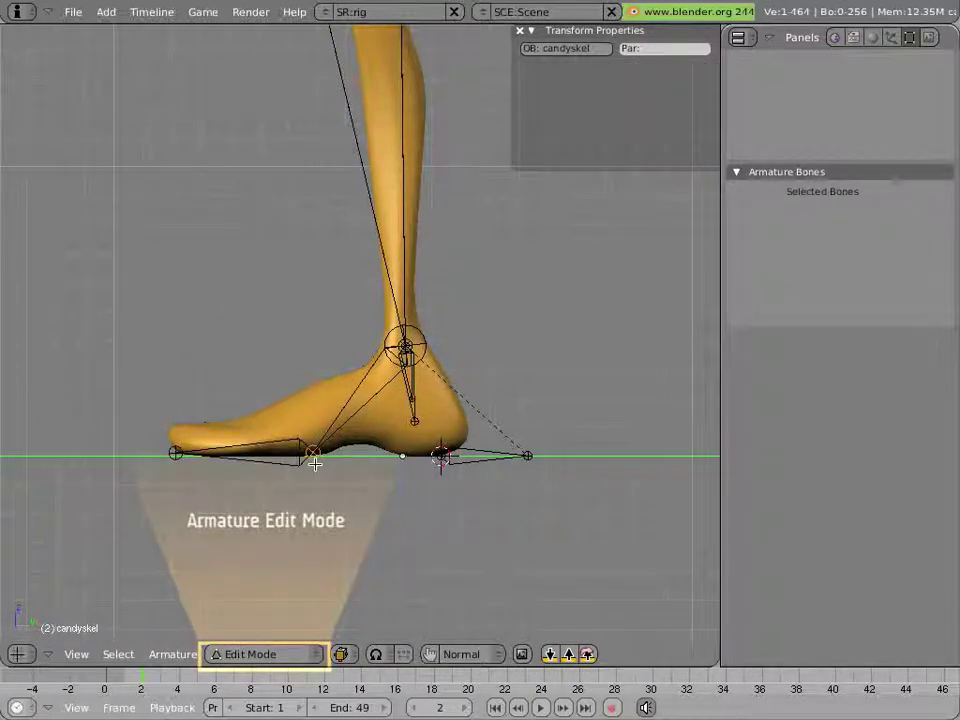
{"action": "key", "text": "shift+s"}
{"action": "left_click", "coordinate": [315, 463]}
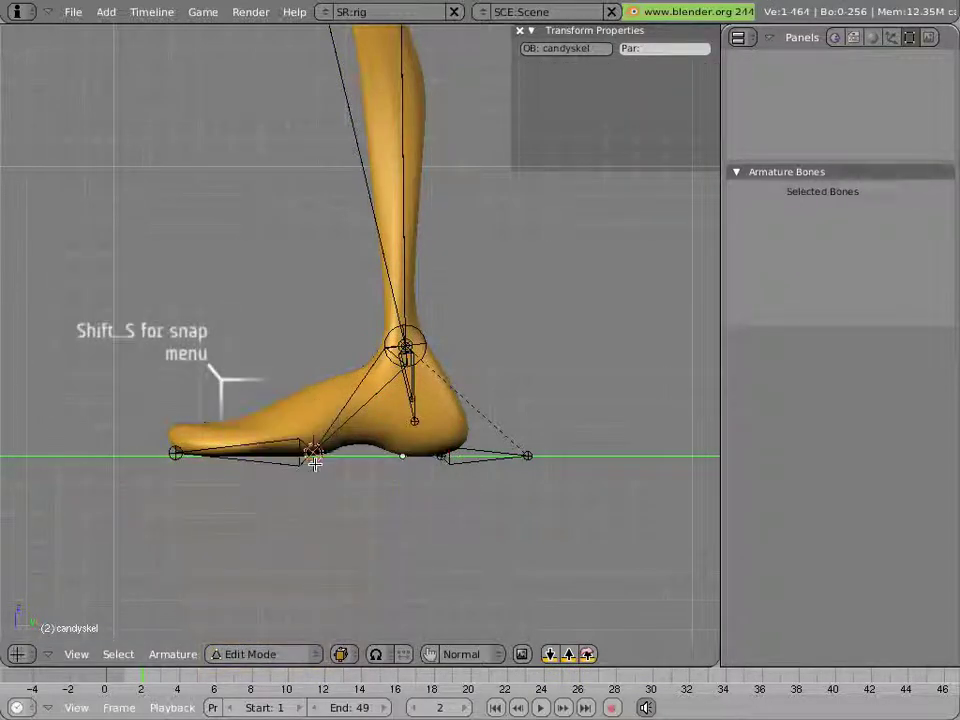
{"action": "key", "text": "space"}
{"action": "left_click", "coordinate": [407, 459]}
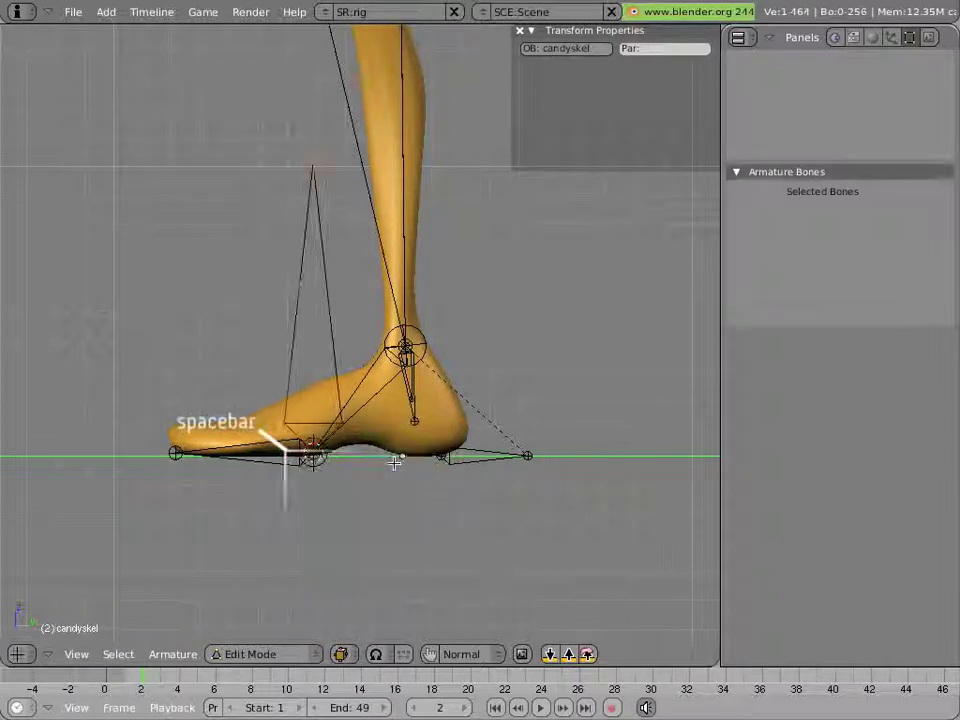
Snap the 3D cursor to the ankle joint and snap the new bone's tip to it
{"action": "right_click", "coordinate": [432, 347]}
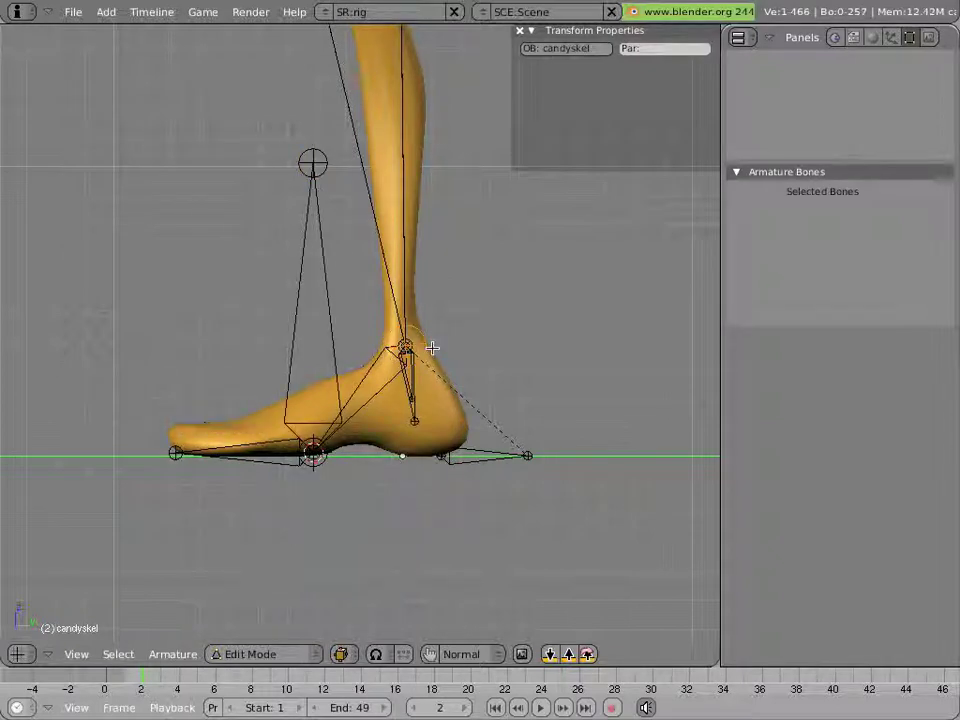
{"action": "key", "text": "shift+s"}
{"action": "left_click", "coordinate": [433, 347]}
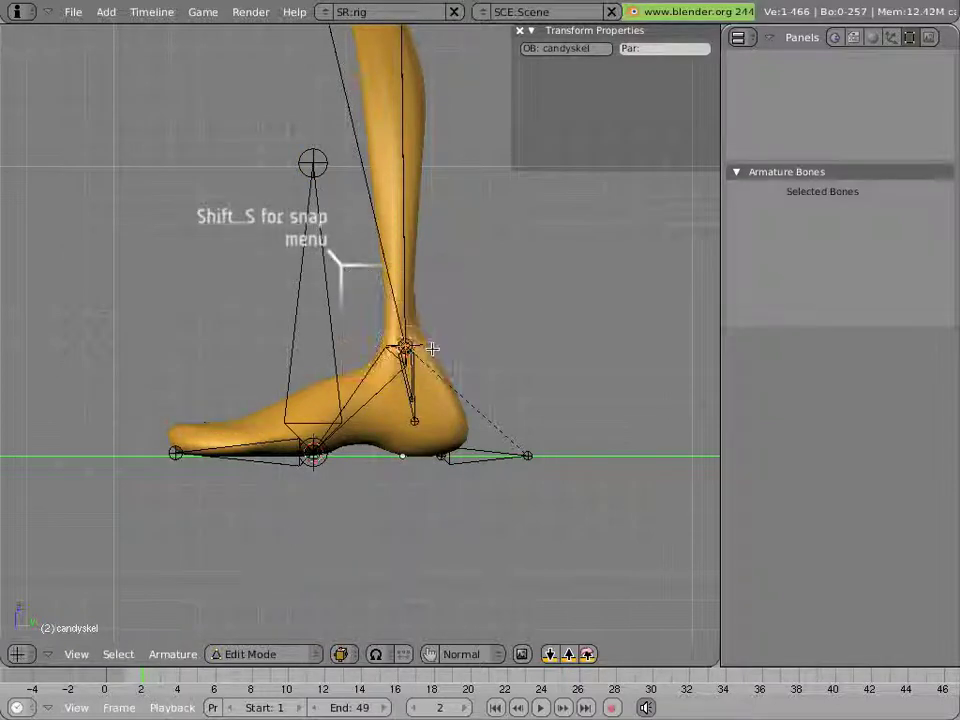
{"action": "right_click", "coordinate": [313, 158]}
{"action": "key", "text": "shift+s"}
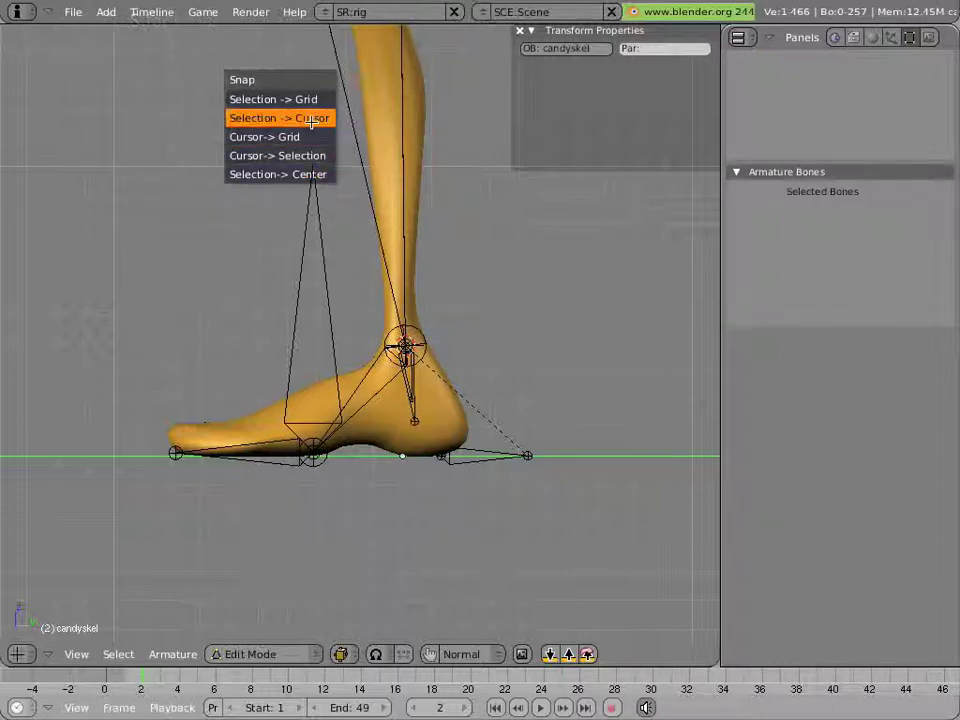
{"action": "left_click", "coordinate": [312, 120]}
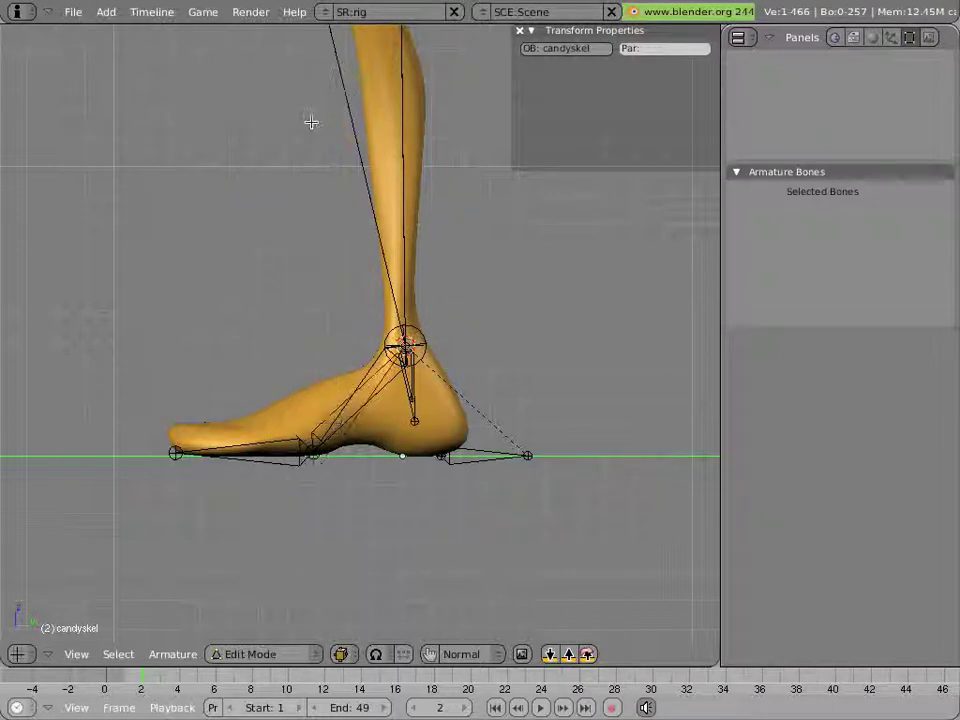
Rename the new bone between the ball of the foot and the ankle as ankle-angle.L
{"action": "scroll", "coordinate": [370, 446], "scroll_direction": "up", "scroll_amount": 2}
{"action": "right_click", "coordinate": [359, 466]}
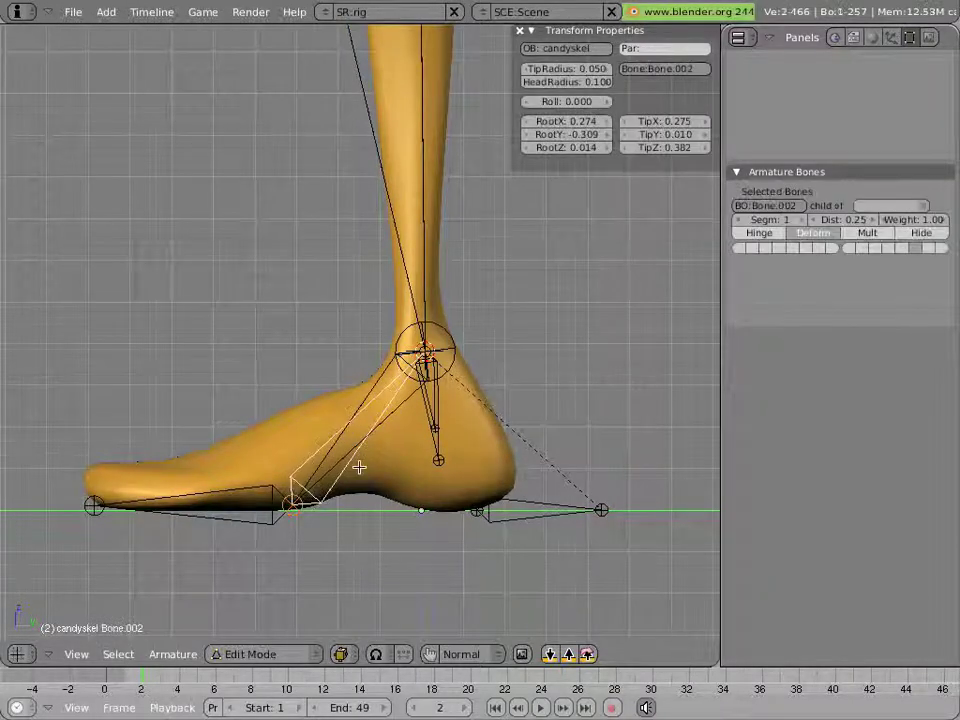
{"action": "left_click", "coordinate": [786, 210]}
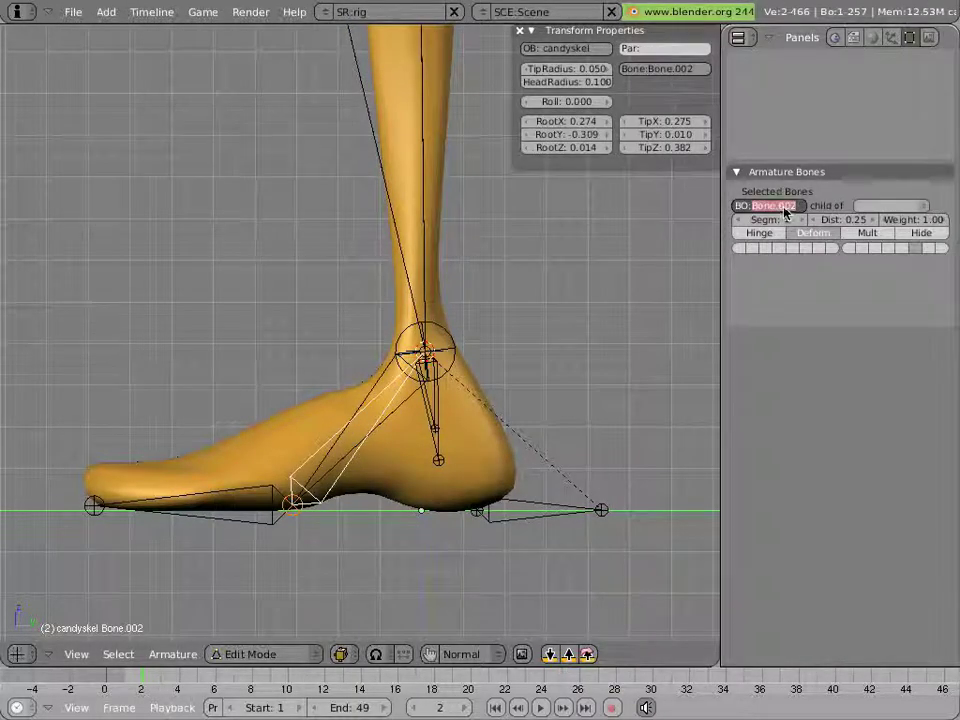
{"action": "type", "text": "ankle"}
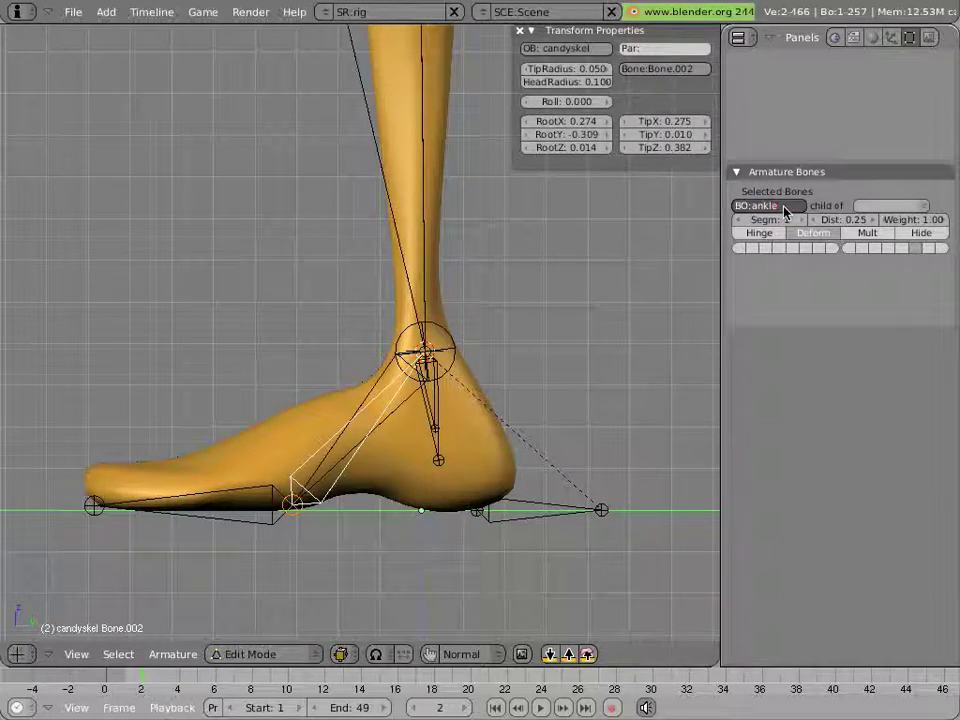
{"action": "type", "text": "-angle."}
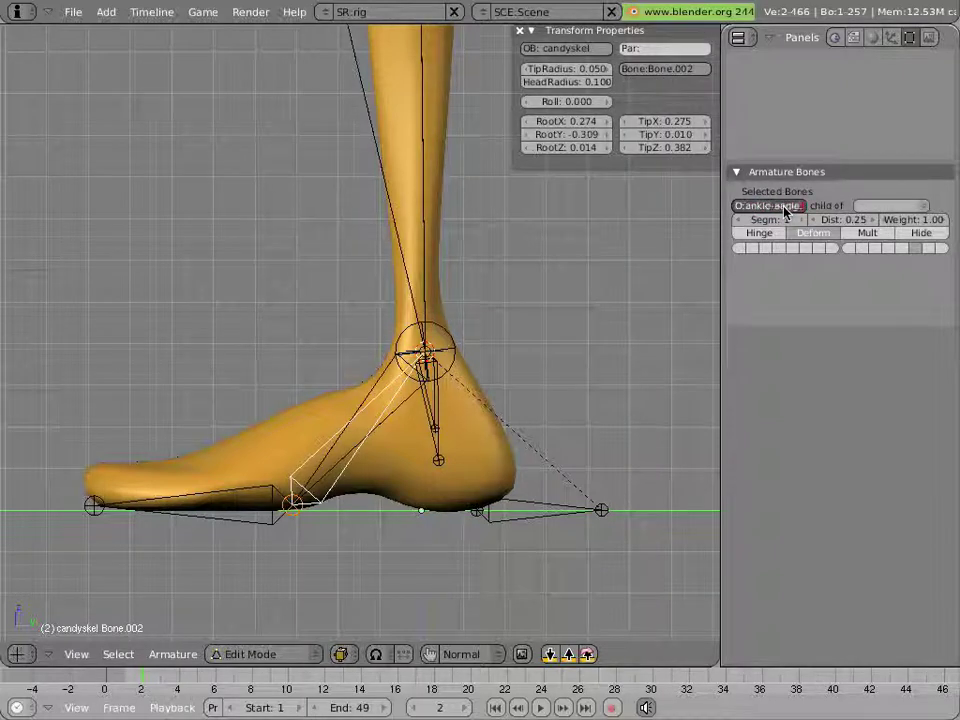
{"action": "type", "text": "L"}
{"action": "key", "text": "Return"}
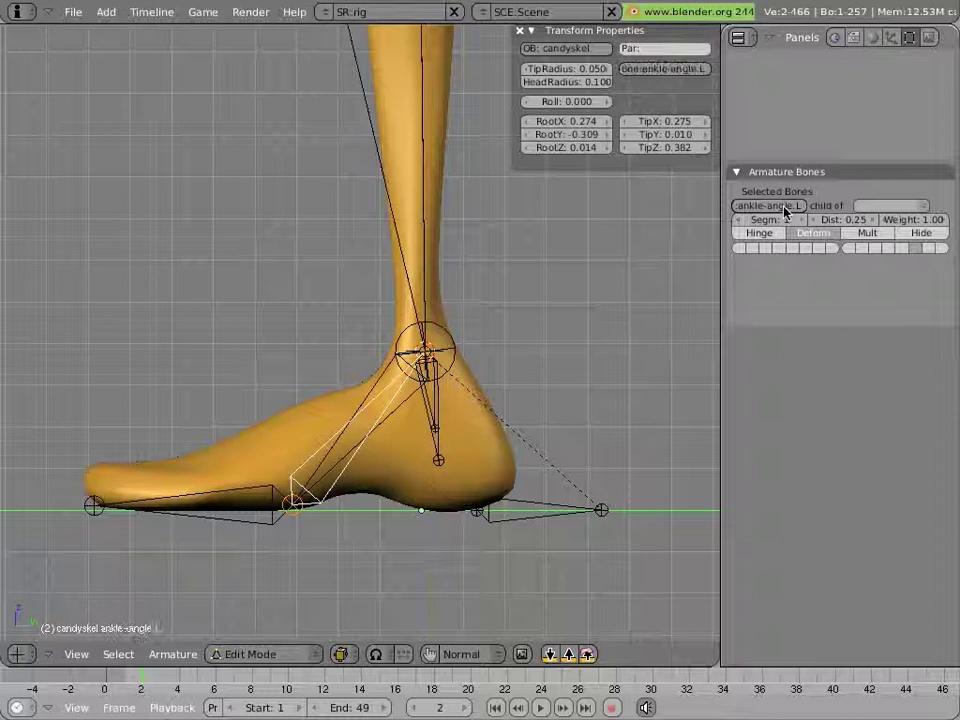
Parent the ankle-angle.L bone to foot.L with Keep Offset
{"action": "right_click", "coordinate": [550, 500], "text": "shift"}
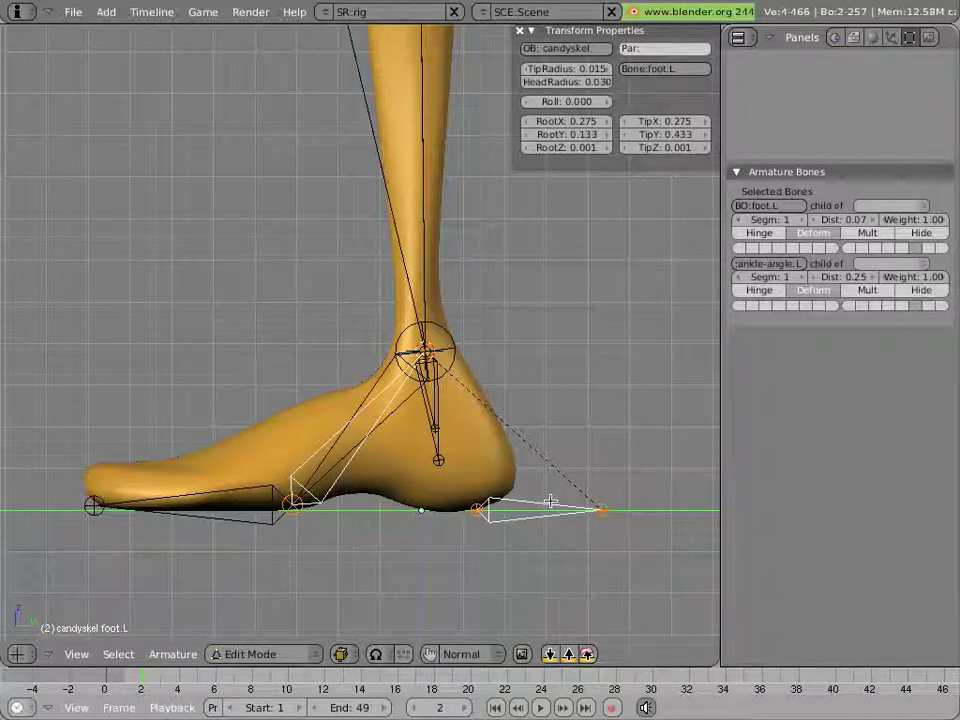
{"action": "key", "text": "ctrl+p"}
{"action": "left_click", "coordinate": [550, 501]}
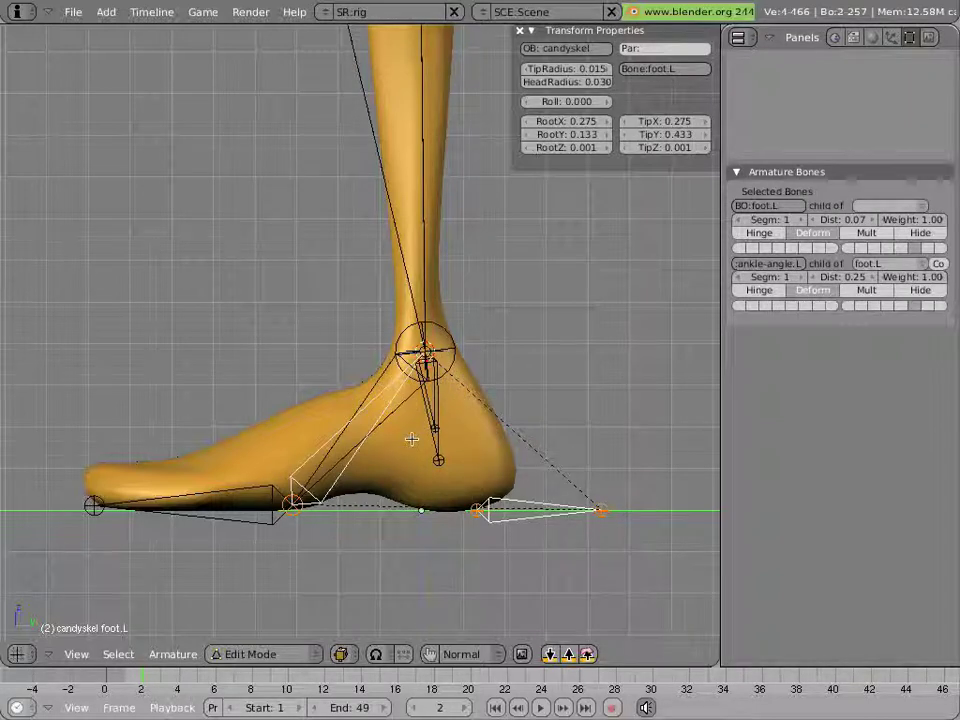
Try rotating ankle-angle.L about the ball of the foot in Pose Mode, and cancel the rotation
{"action": "key", "text": "ctrl+Tab"}
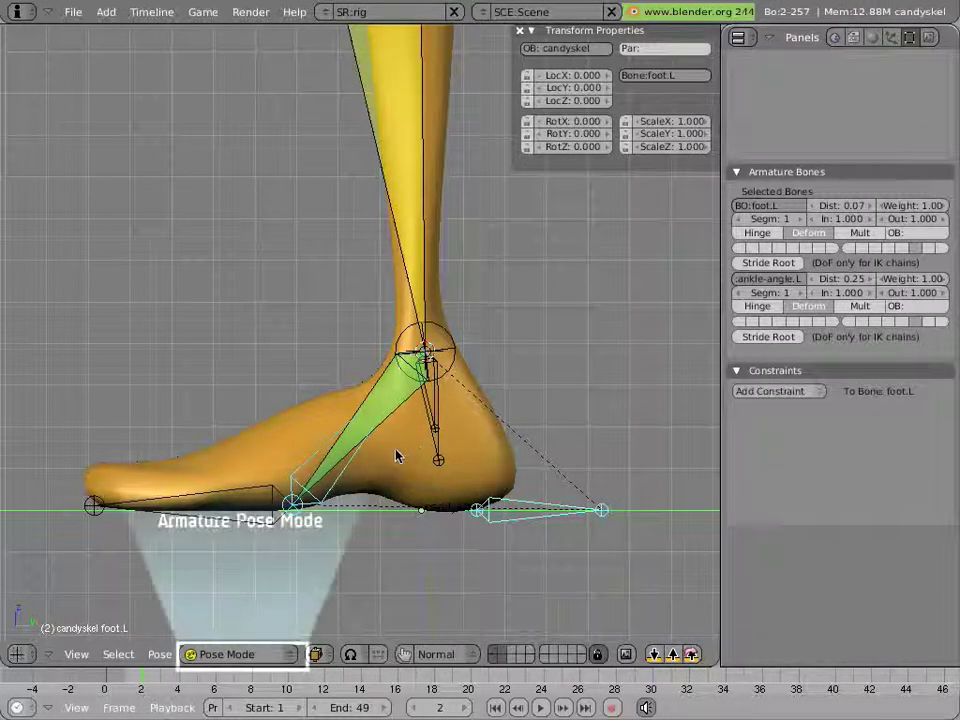
{"action": "right_click", "coordinate": [358, 478]}
{"action": "key", "text": "r"}
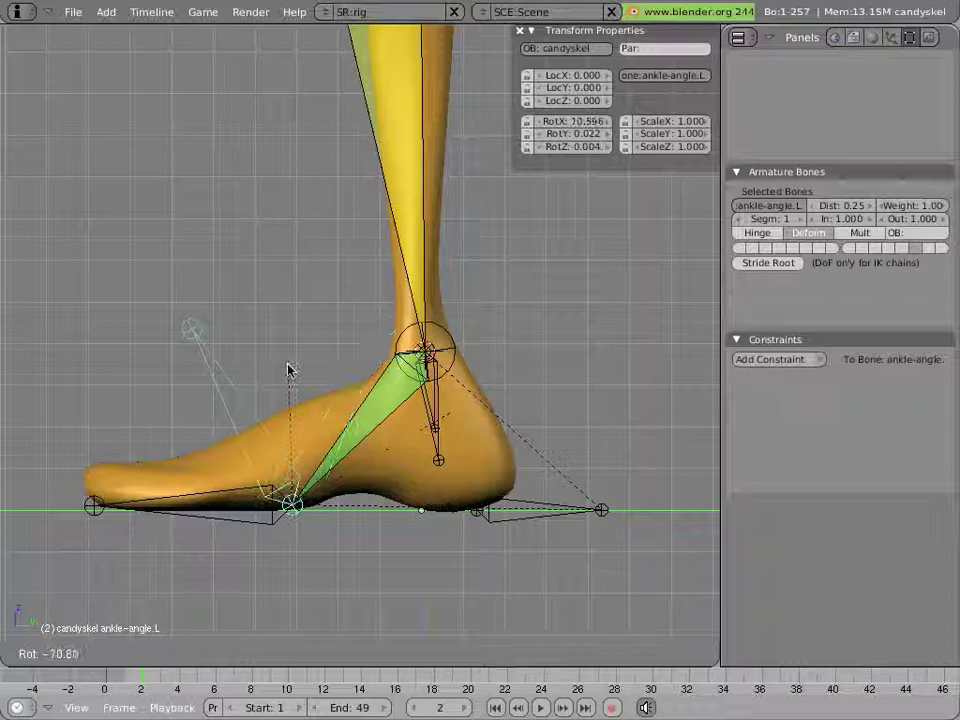
{"action": "right_click", "coordinate": [472, 425]}
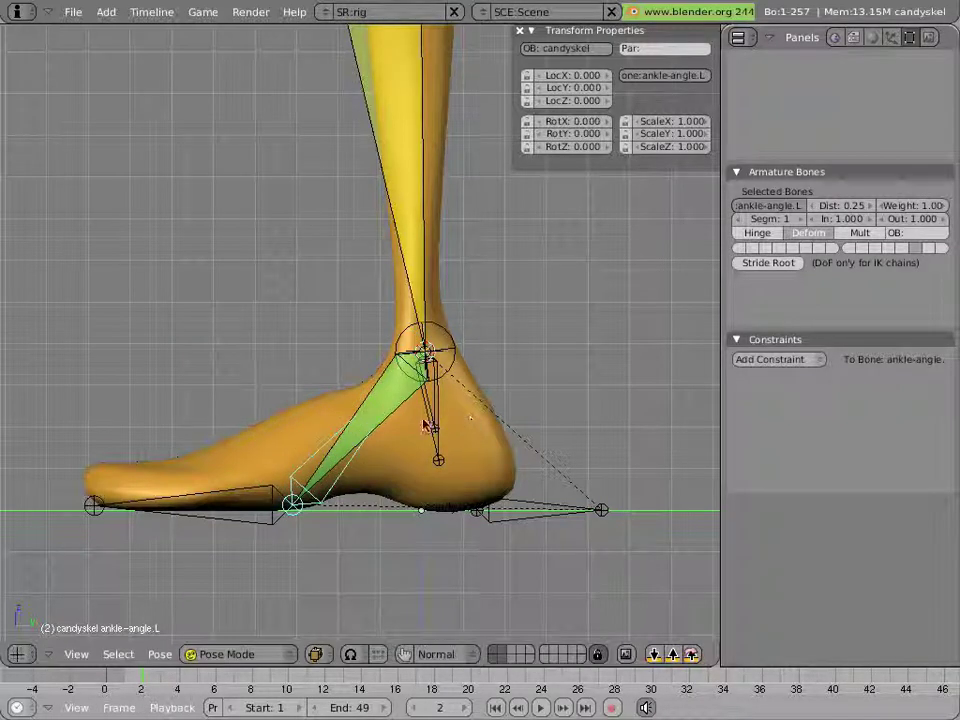
In Edit Mode, reparent the ankle-goal.L bone to ankle-angle.L with Keep Offset
{"action": "scroll", "coordinate": [445, 440], "scroll_direction": "up", "scroll_amount": 3}
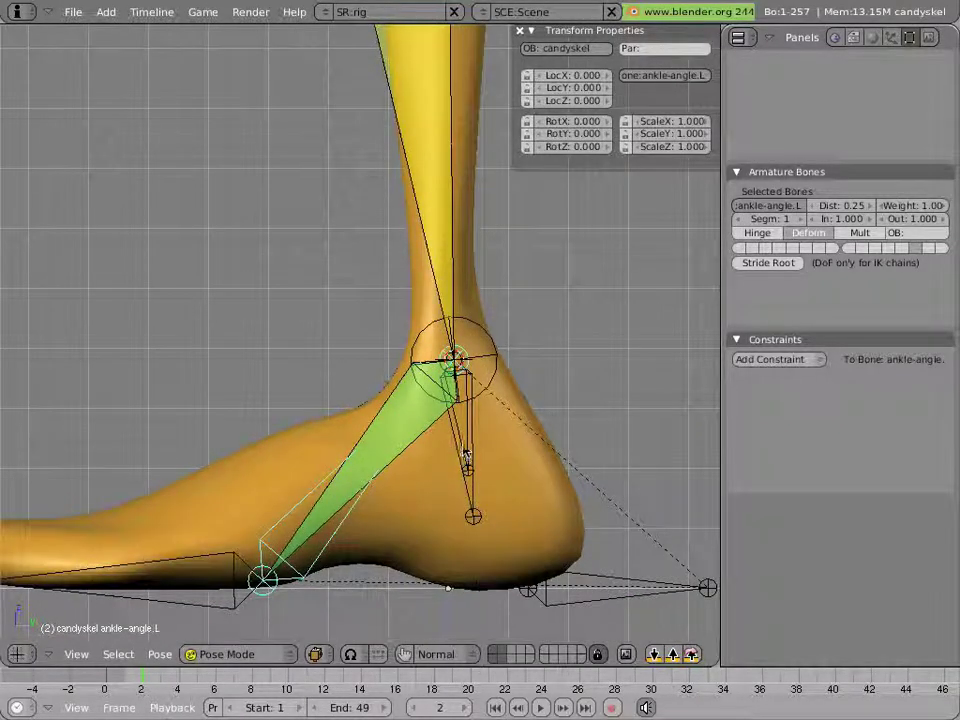
{"action": "key", "text": "Tab"}
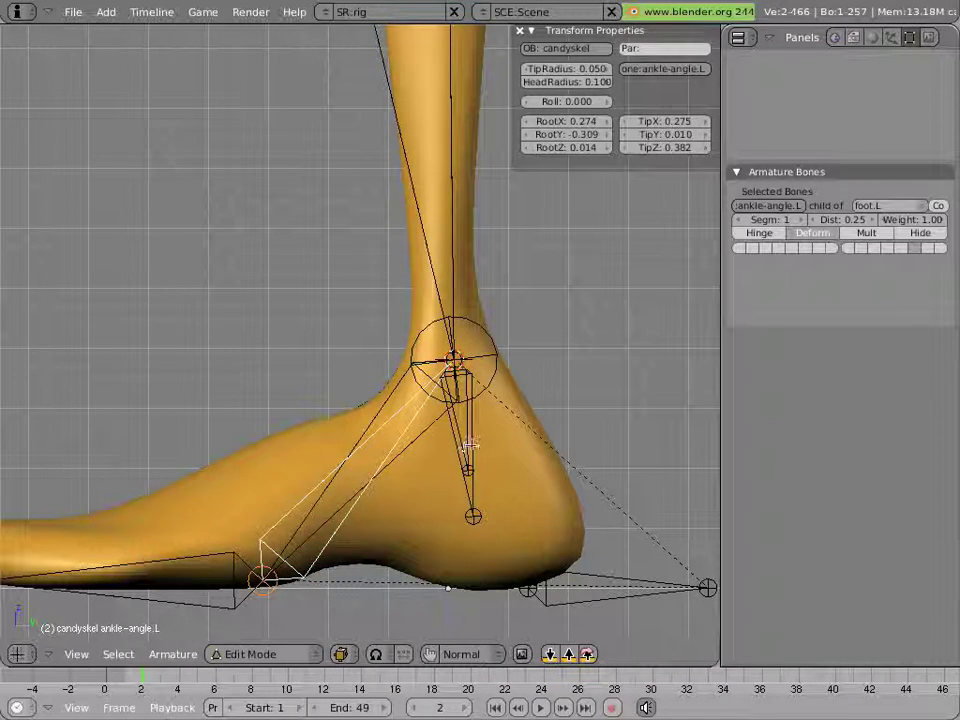
{"action": "right_click", "coordinate": [473, 443]}
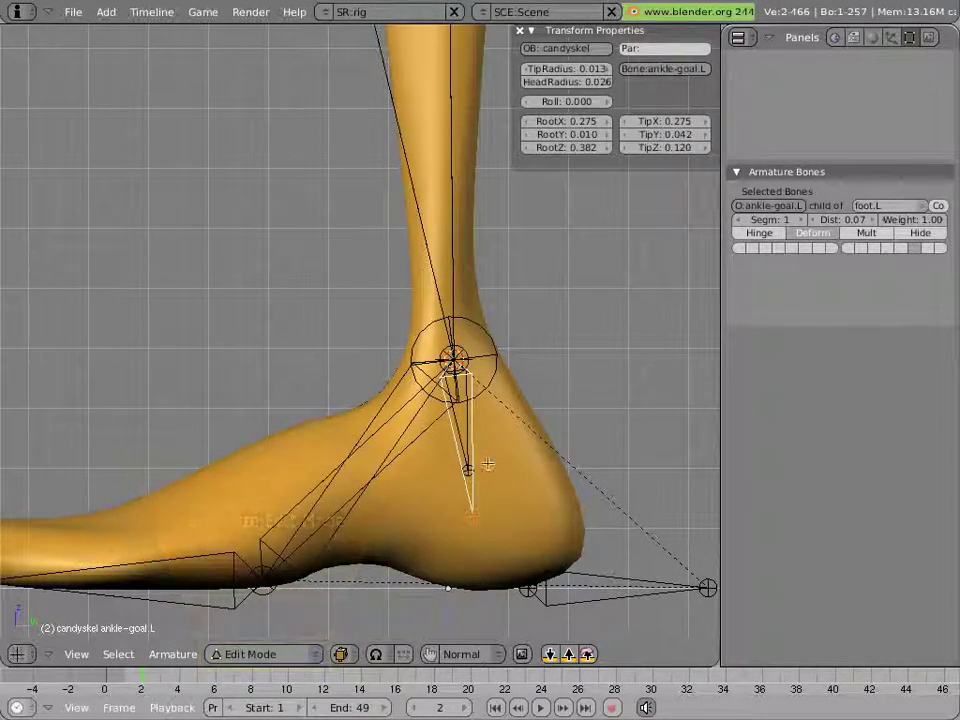
{"action": "right_click", "coordinate": [326, 548], "text": "shift"}
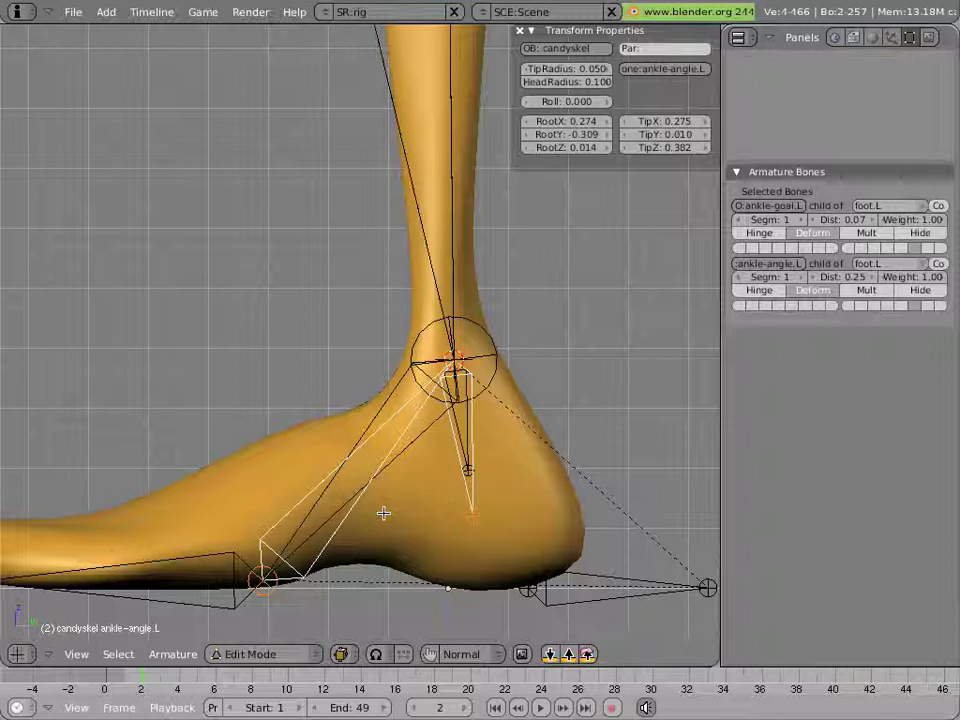
{"action": "key", "text": "ctrl+p"}
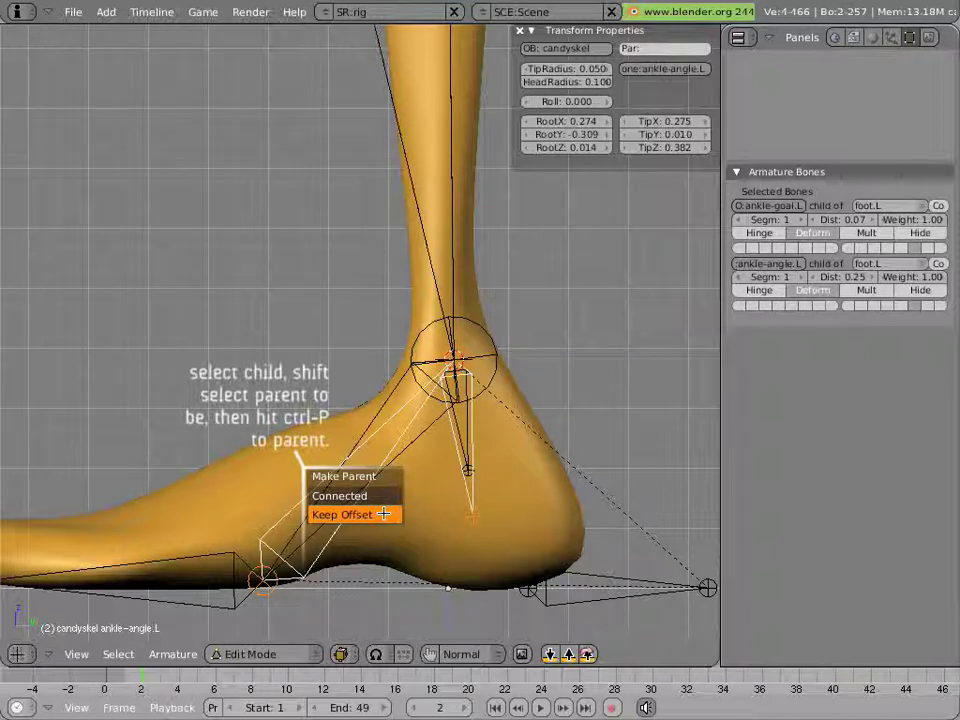
{"action": "left_click", "coordinate": [383, 513]}
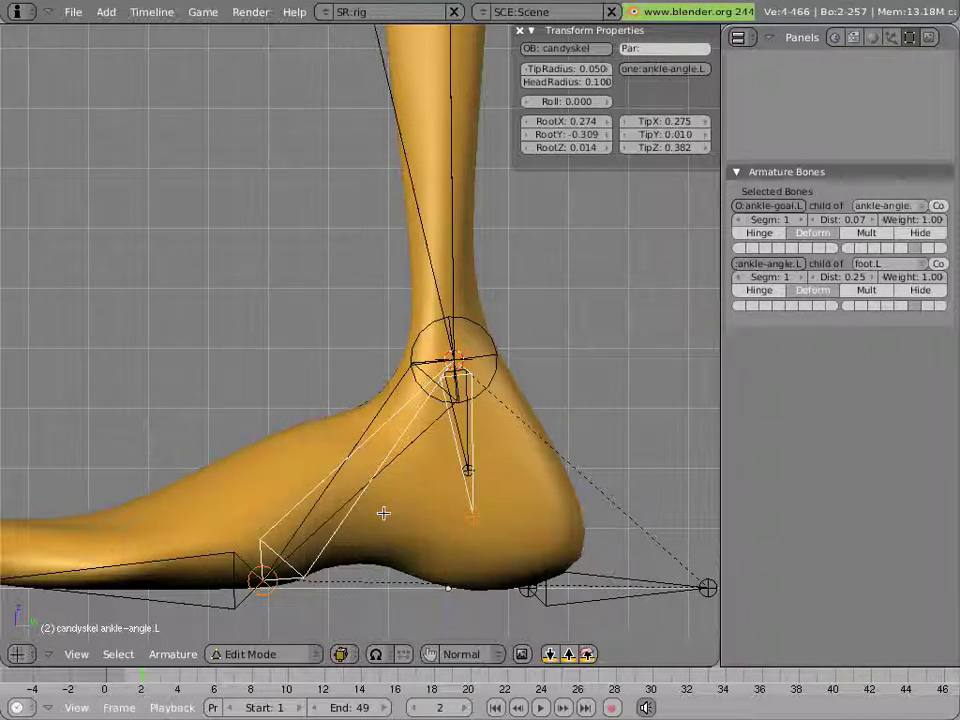
Try rotating ankle-angle.L in Pose Mode to test how the ankle goal drives the leg, and cancel the rotation
{"action": "key", "text": "ctrl+Tab"}
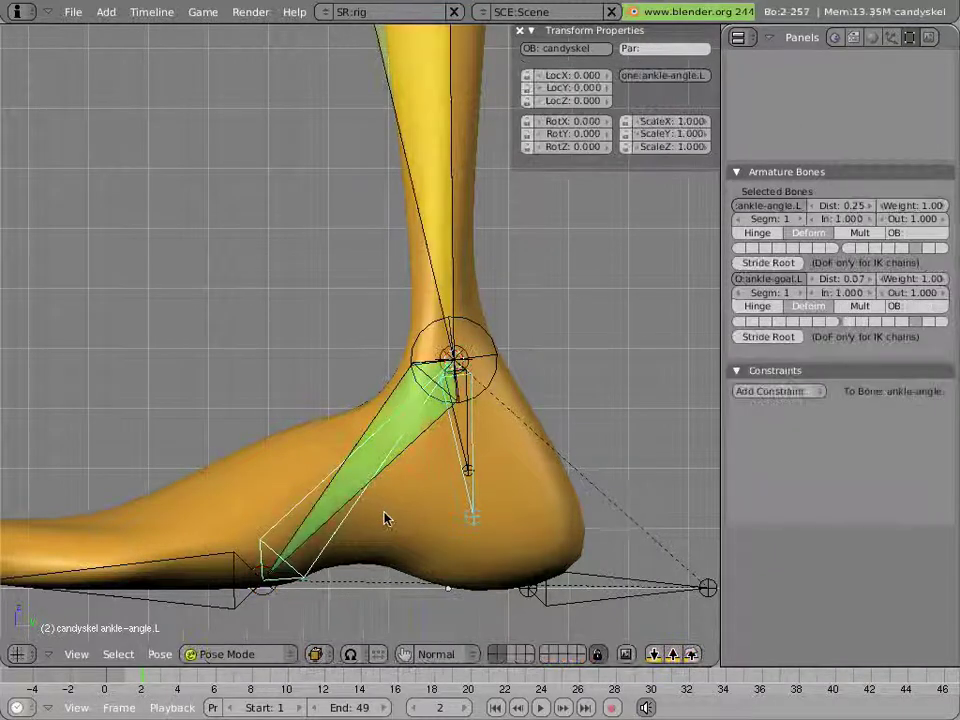
{"action": "right_click", "coordinate": [348, 513]}
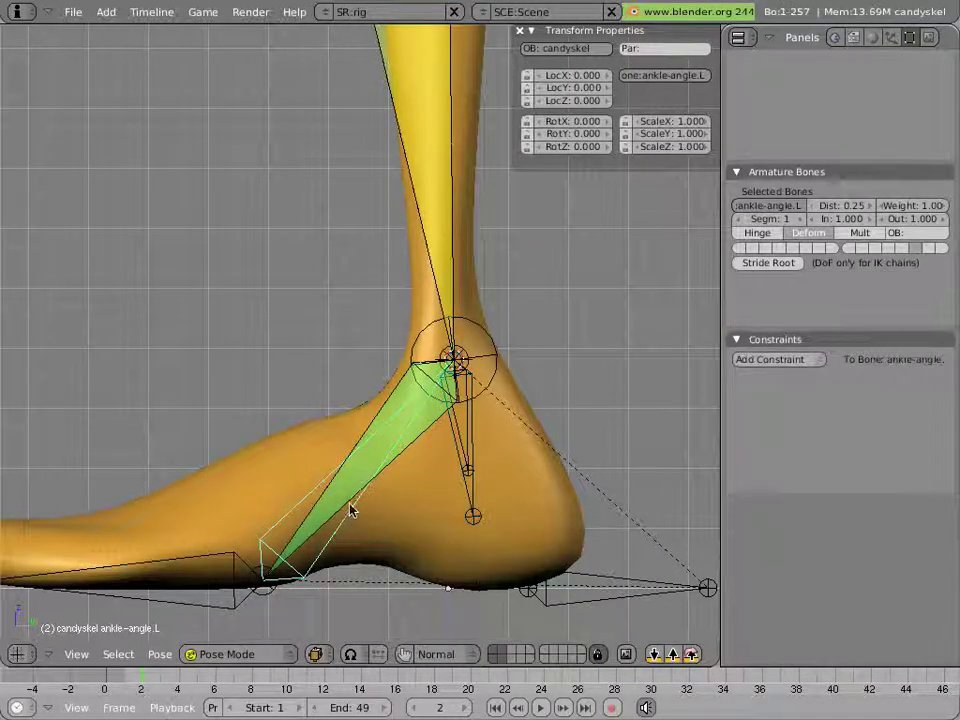
{"action": "scroll", "coordinate": [352, 495], "scroll_direction": "down", "scroll_amount": 3}
{"action": "key", "text": "r"}
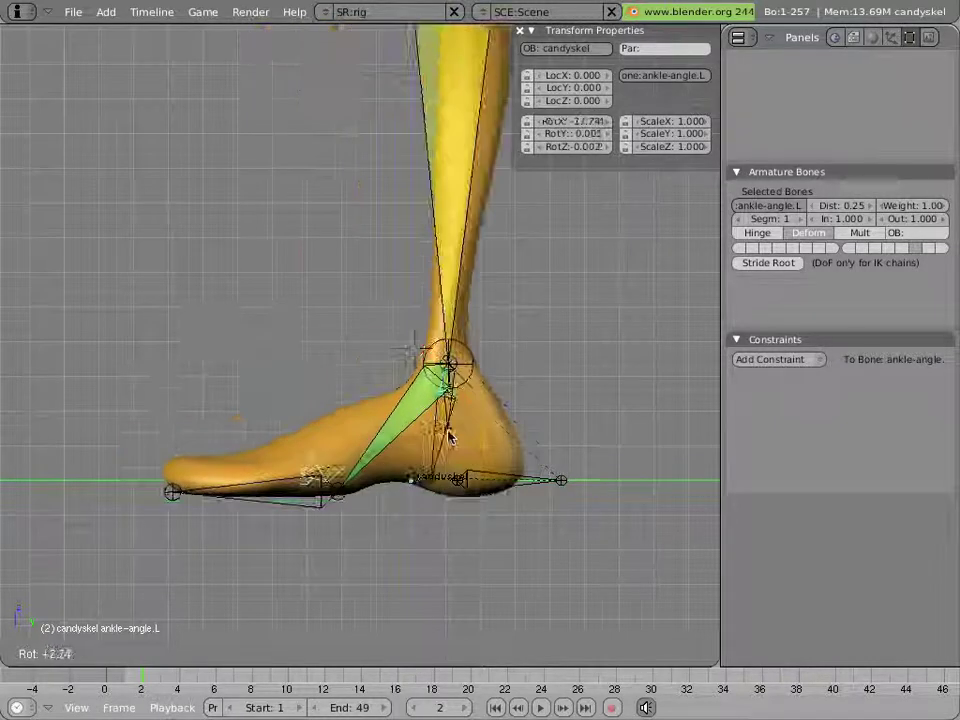
{"action": "key", "text": "Escape"}
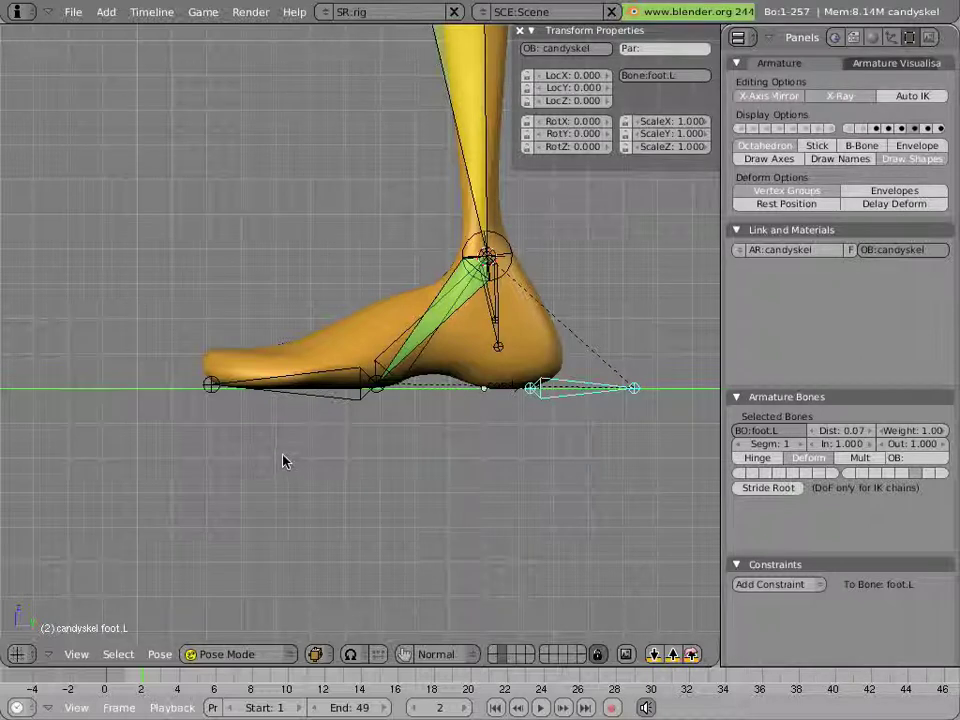
In Edit Mode, duplicate the footmid.L bone and leave the copy in the same place
{"action": "key", "text": "Tab"}
{"action": "right_click", "coordinate": [341, 383]}
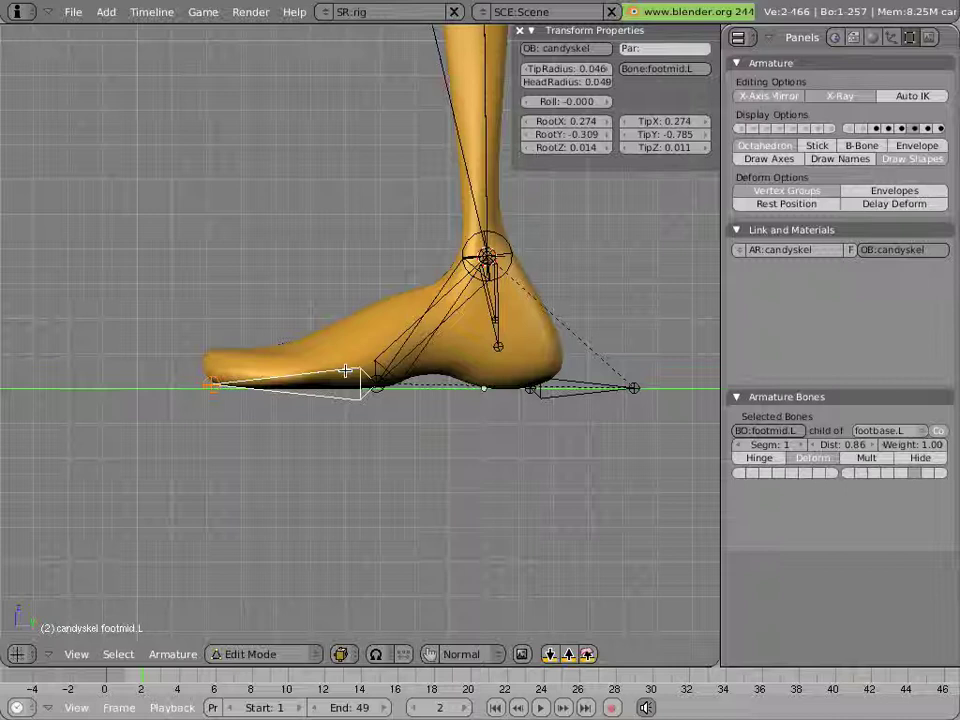
{"action": "key", "text": "shift+d"}
{"action": "right_click", "coordinate": [226, 408]}
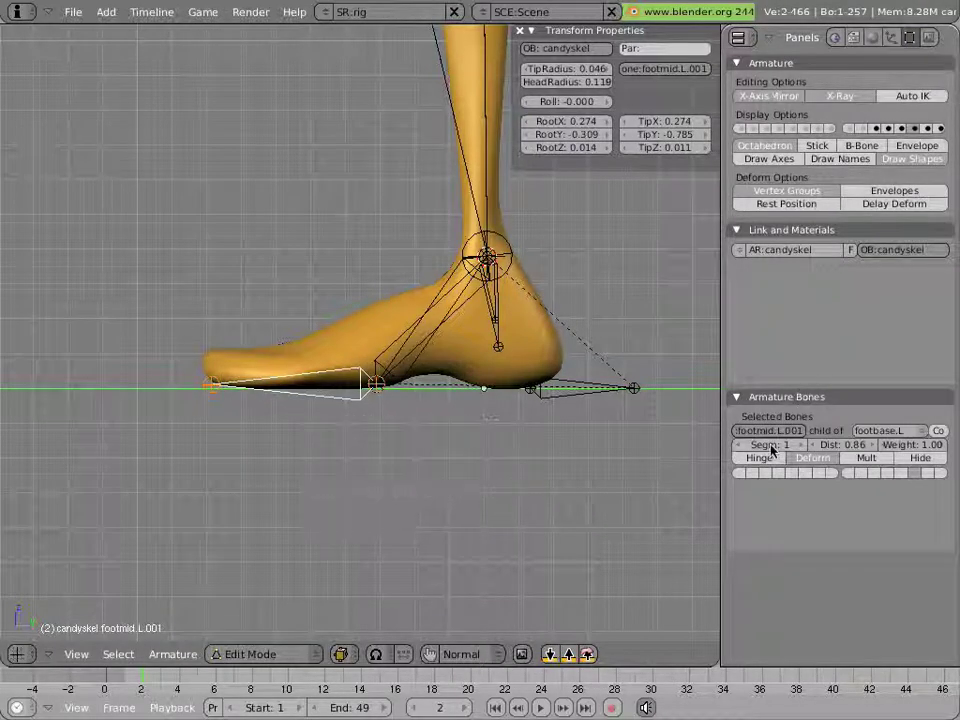
Rename the duplicated footmid.L bone as foot-angle.L
{"action": "left_click", "coordinate": [772, 433]}
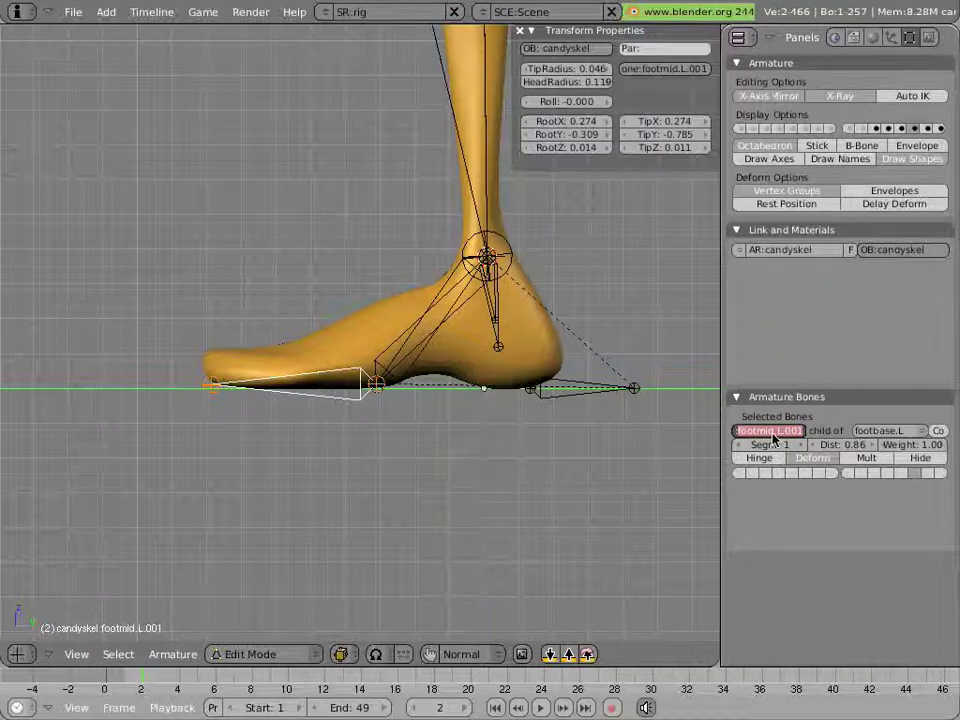
{"action": "type", "text": "BO.footan"}
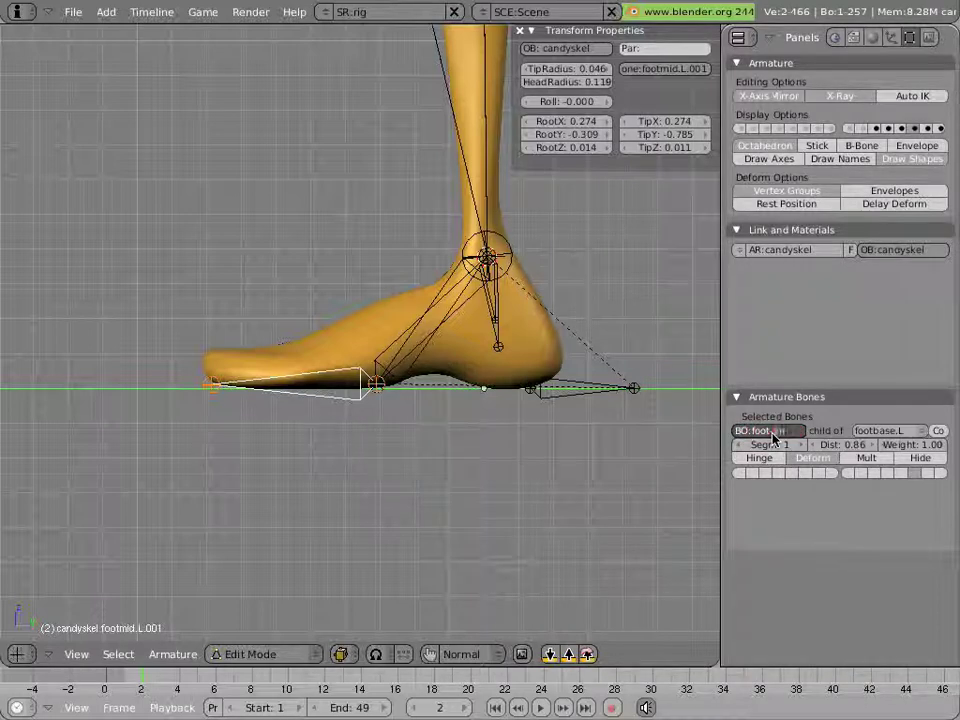
{"action": "type", "text": "gle.L"}
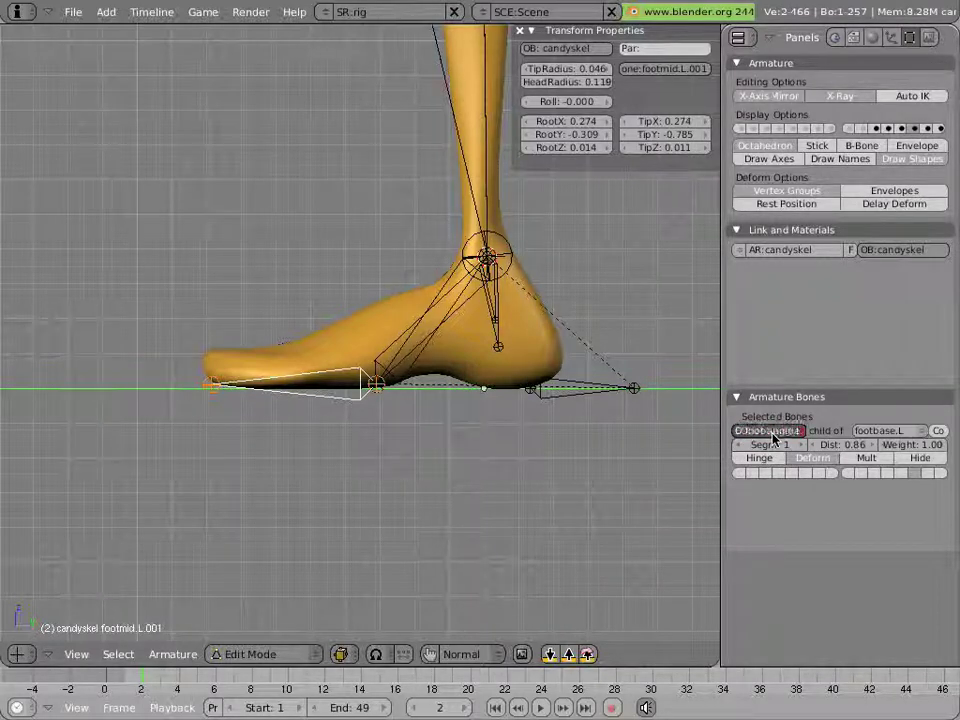
{"action": "key", "text": "Return"}
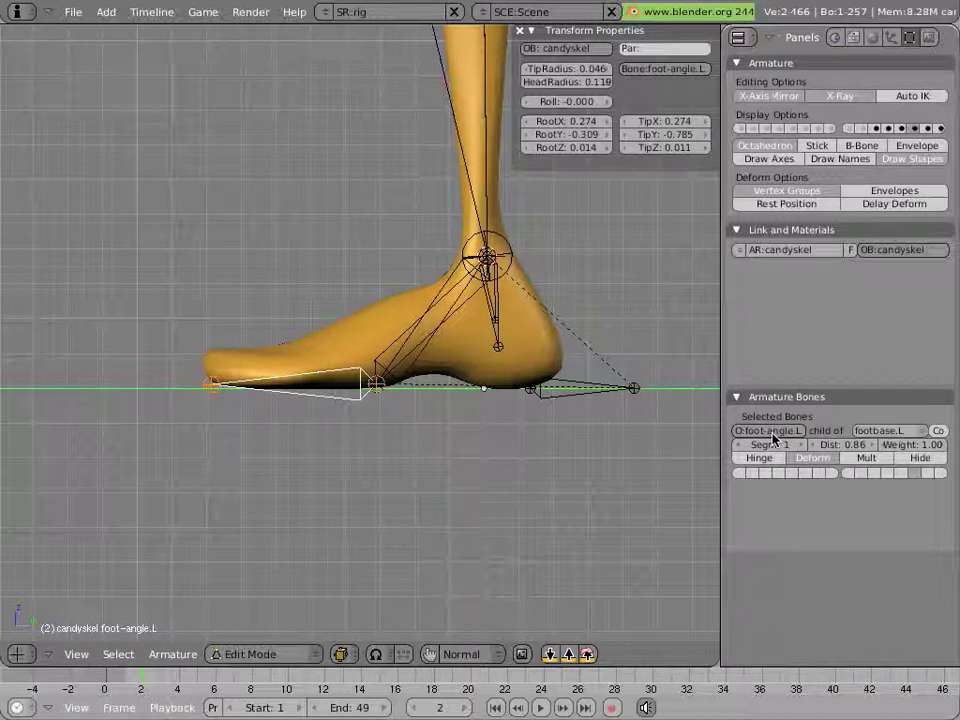
Display the armature as B-Bones and enlarge the box of foot-angle.L to about twice its thickness
{"action": "left_click", "coordinate": [864, 146]}
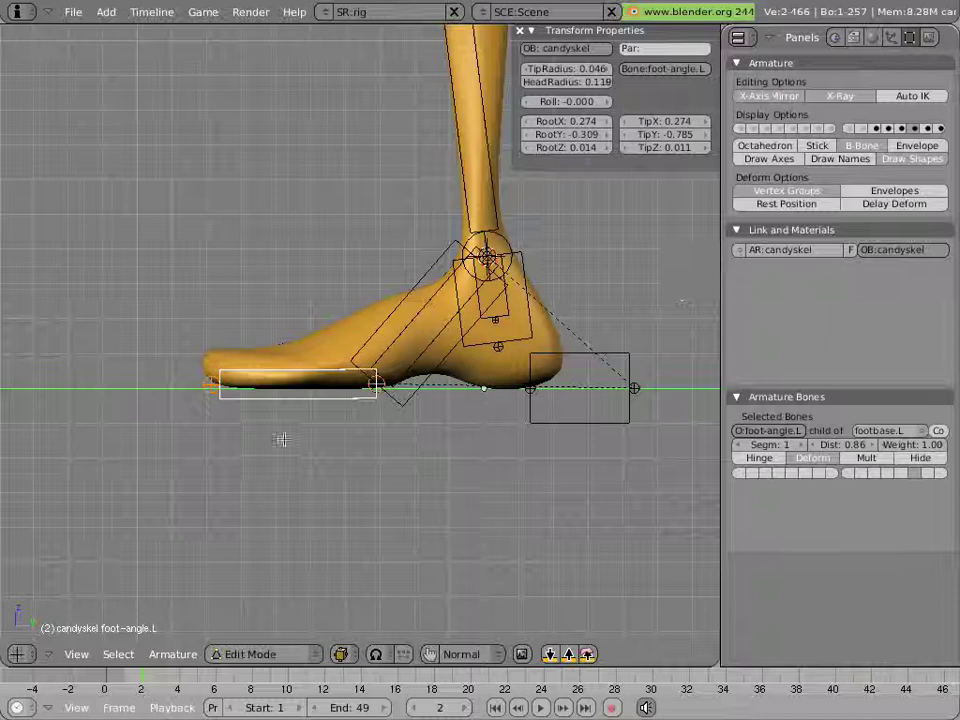
{"action": "key", "text": "alt+s"}
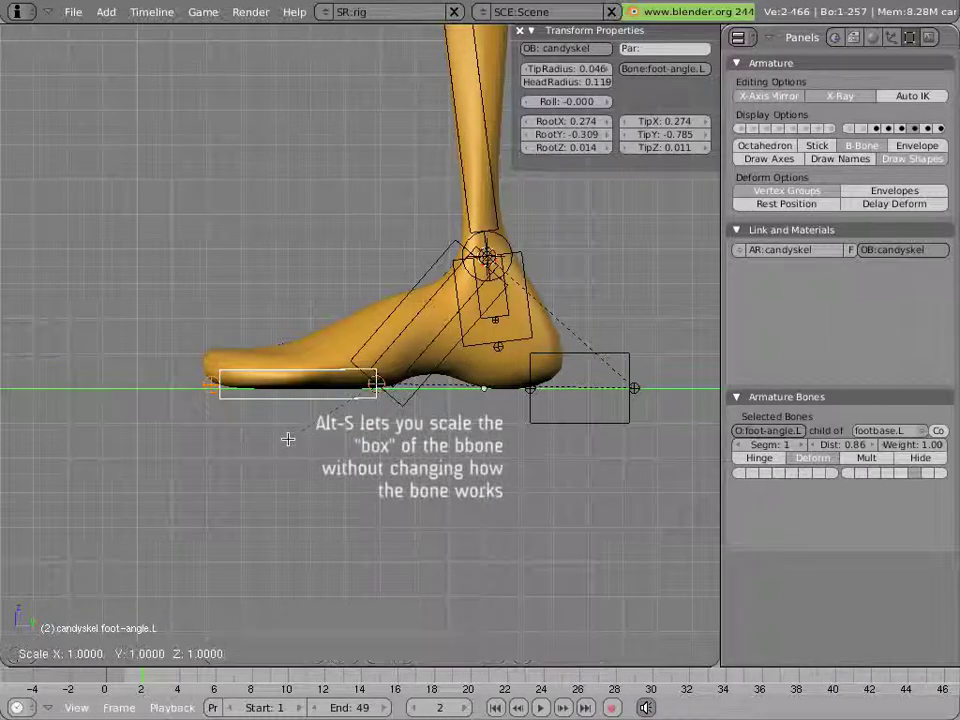
{"action": "left_click", "coordinate": [204, 544]}
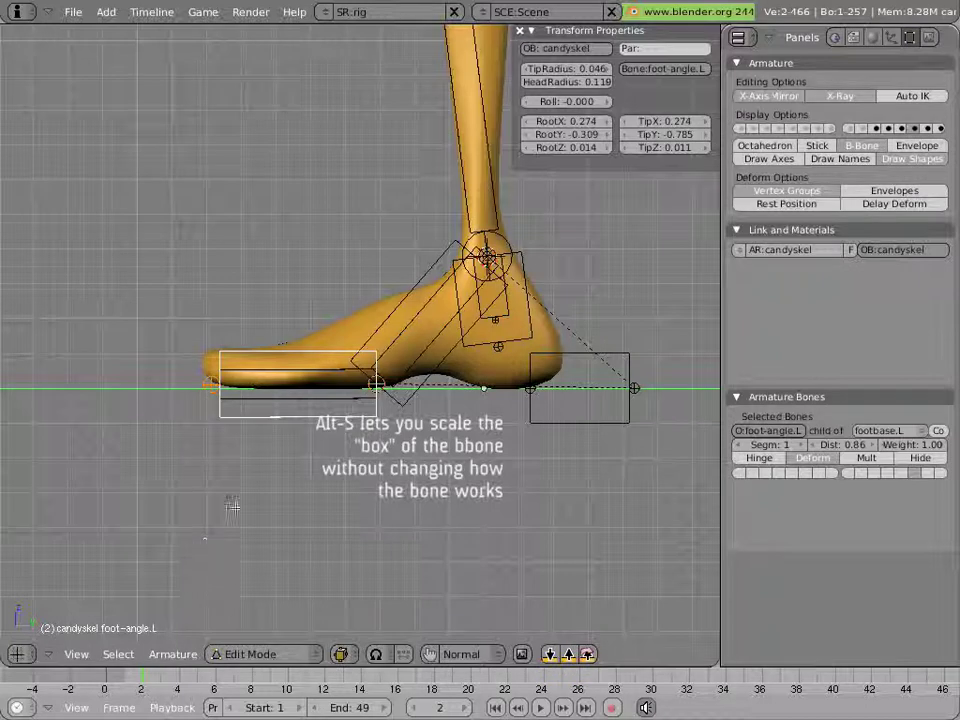
Reparent the foot-angle.L bone to foot.L without moving it
{"action": "right_click", "coordinate": [305, 395]}
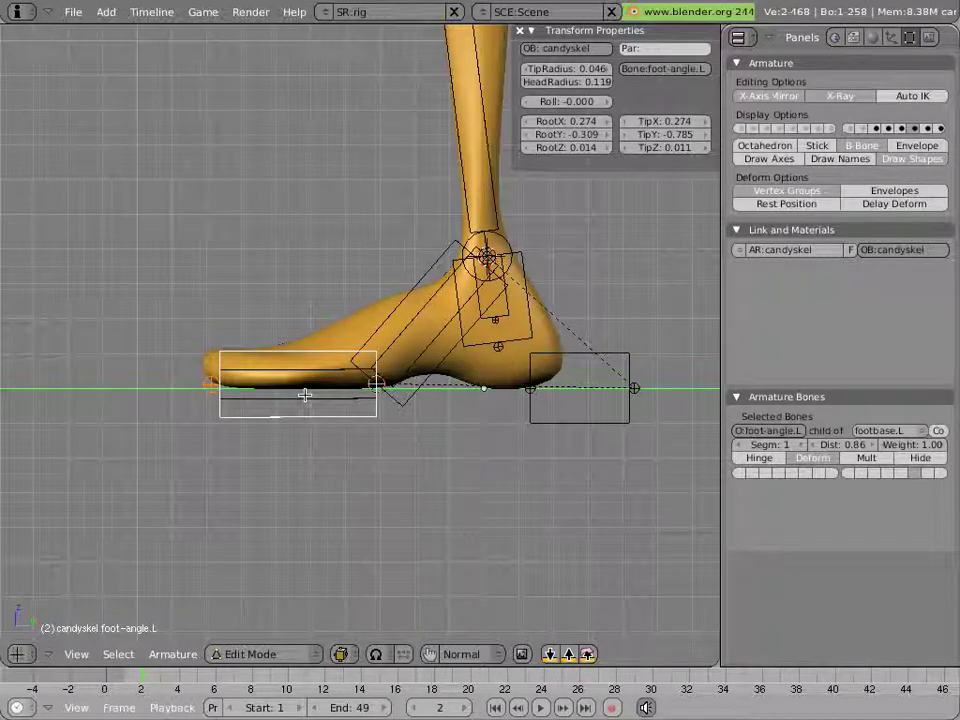
{"action": "right_click", "coordinate": [570, 355], "text": "shift"}
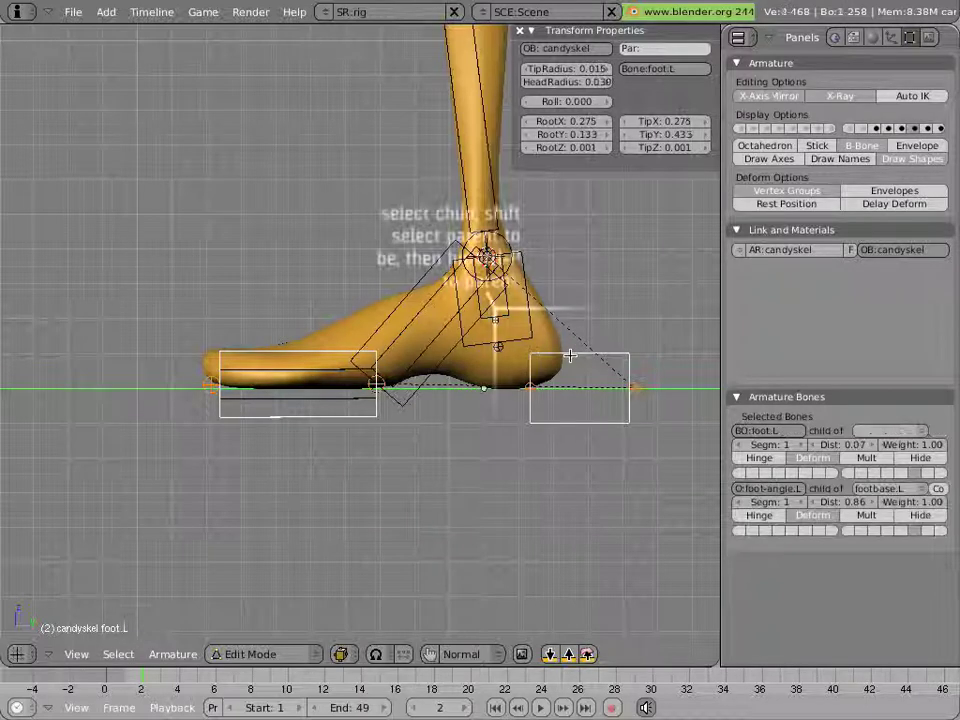
{"action": "key", "text": "ctrl+p"}
{"action": "left_click", "coordinate": [570, 355]}
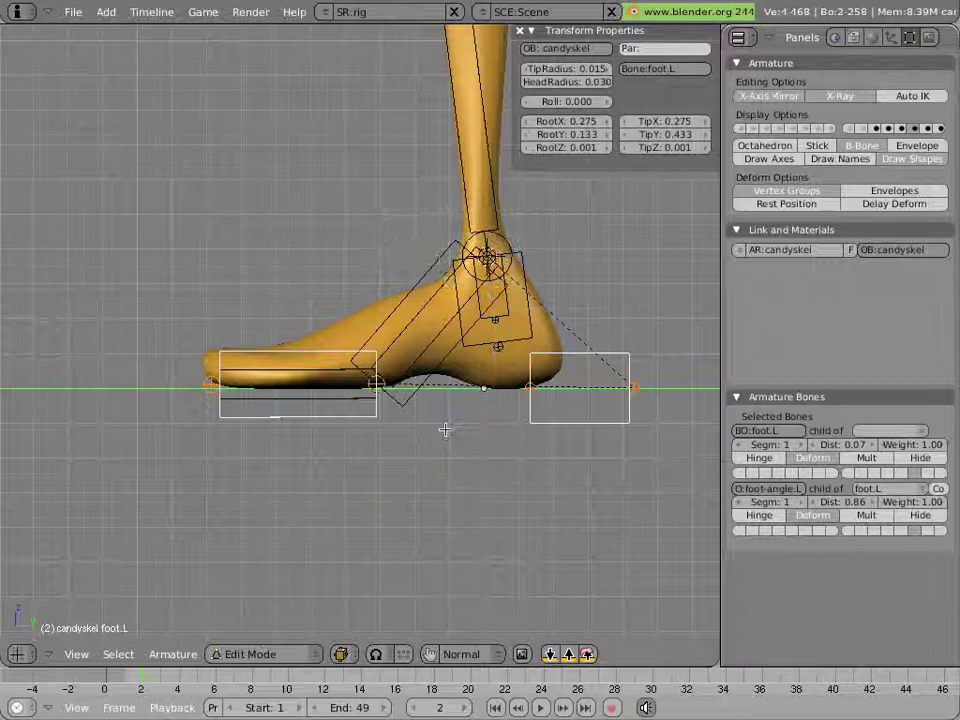
In Pose Mode, add an IK constraint to footmid.L that targets the foot-angle.L bone
{"action": "key", "text": "ctrl+Tab"}
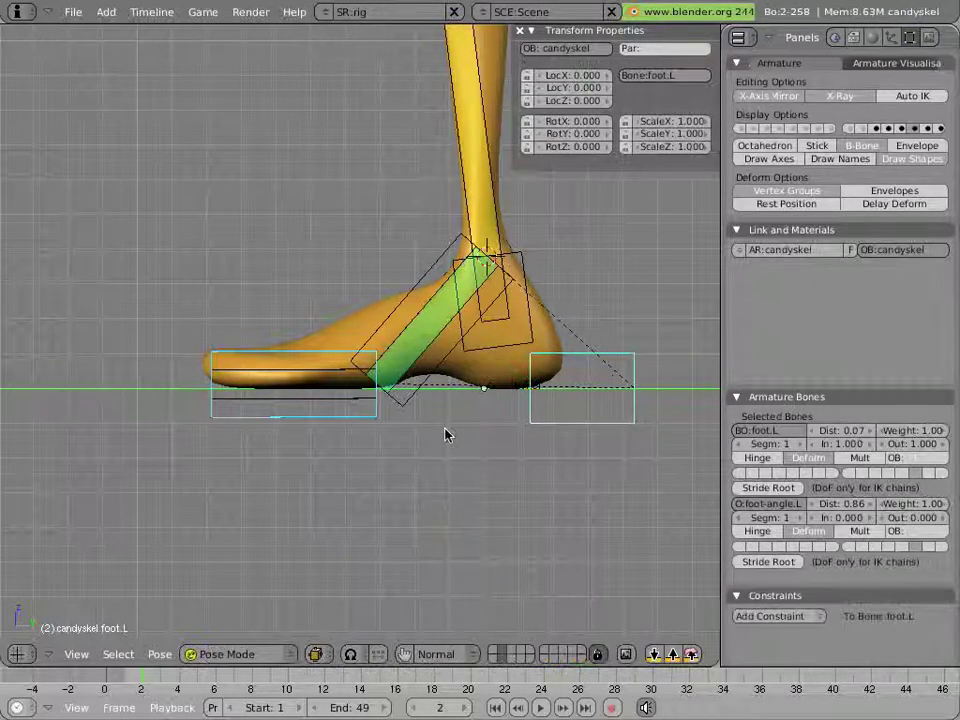
{"action": "scroll", "coordinate": [233, 436], "scroll_direction": "up", "scroll_amount": 2}
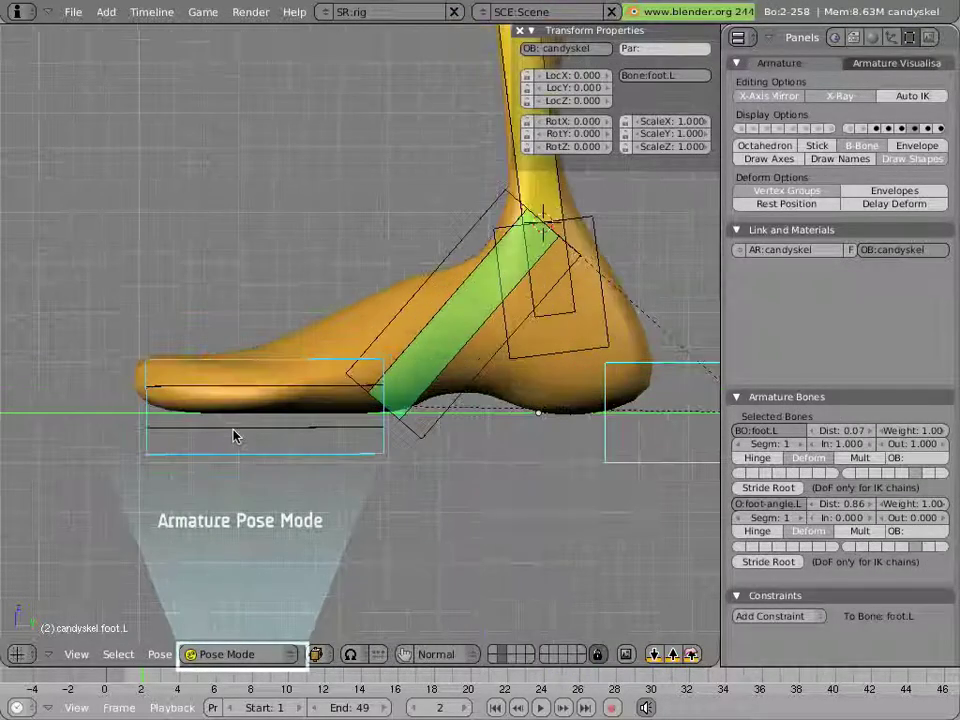
{"action": "scroll", "coordinate": [233, 436], "scroll_direction": "up", "scroll_amount": 1}
{"action": "scroll", "coordinate": [233, 436], "scroll_direction": "down", "scroll_amount": 1}
{"action": "right_click", "coordinate": [445, 321]}
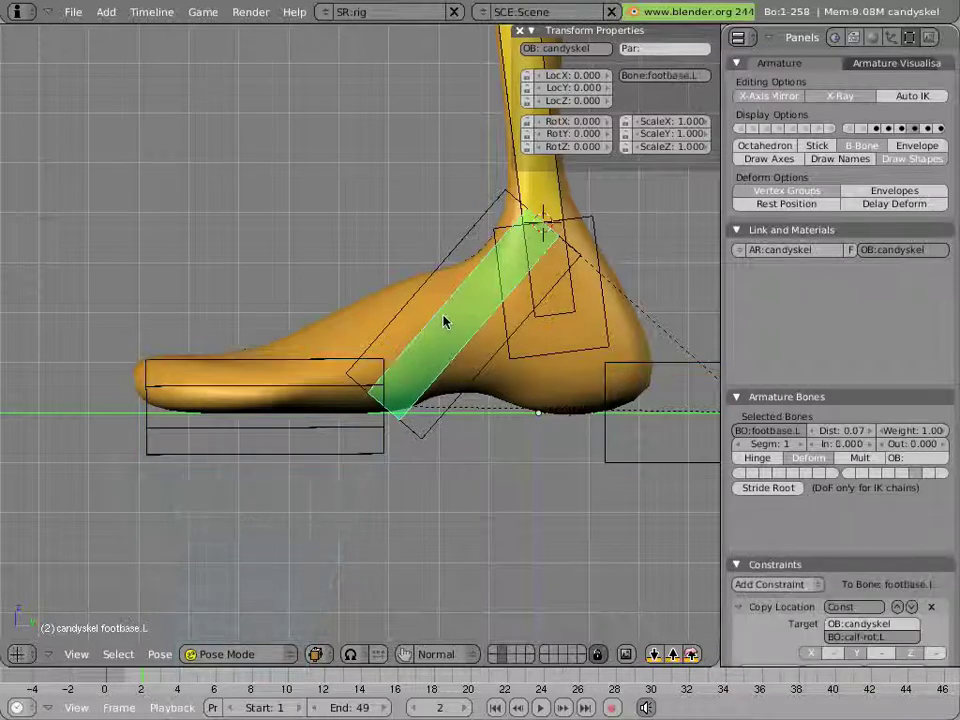
{"action": "right_click", "coordinate": [311, 368]}
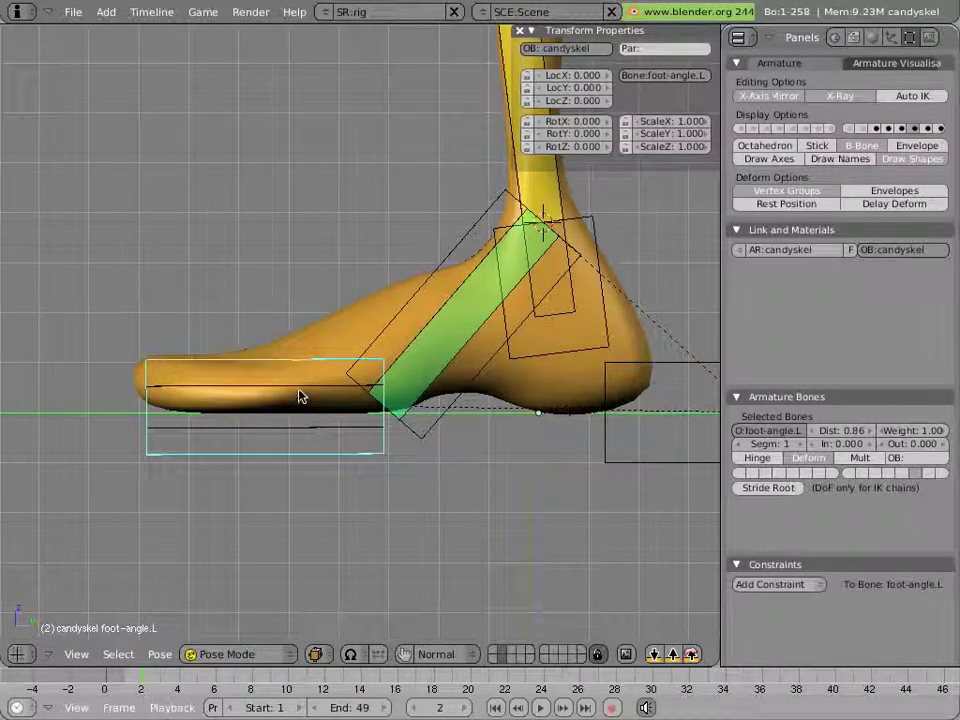
{"action": "right_click", "coordinate": [299, 396]}
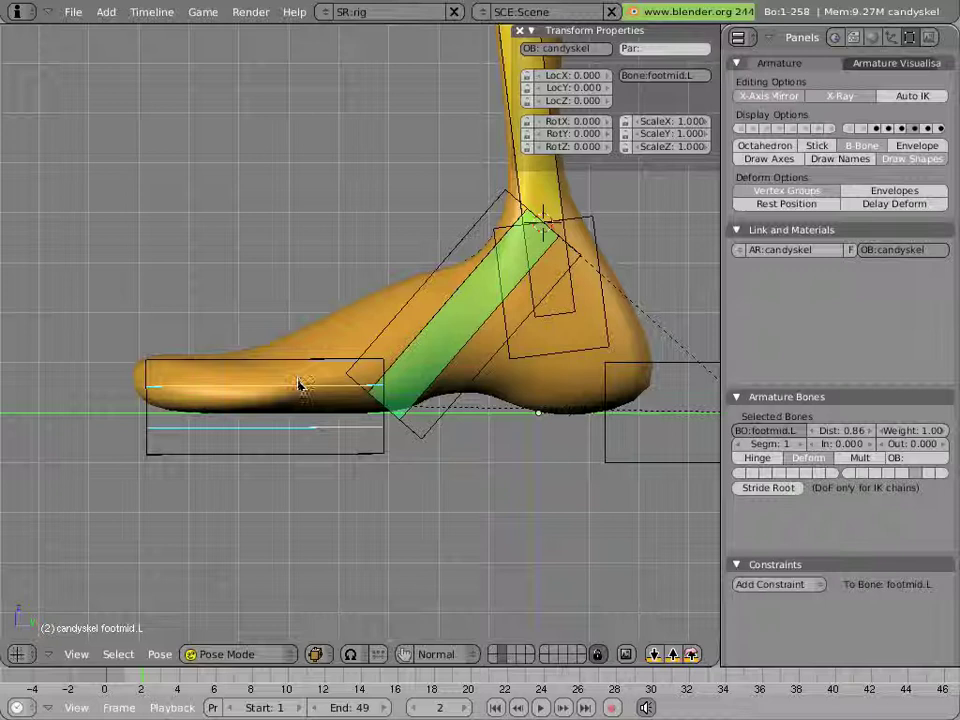
{"action": "right_click", "coordinate": [303, 366]}
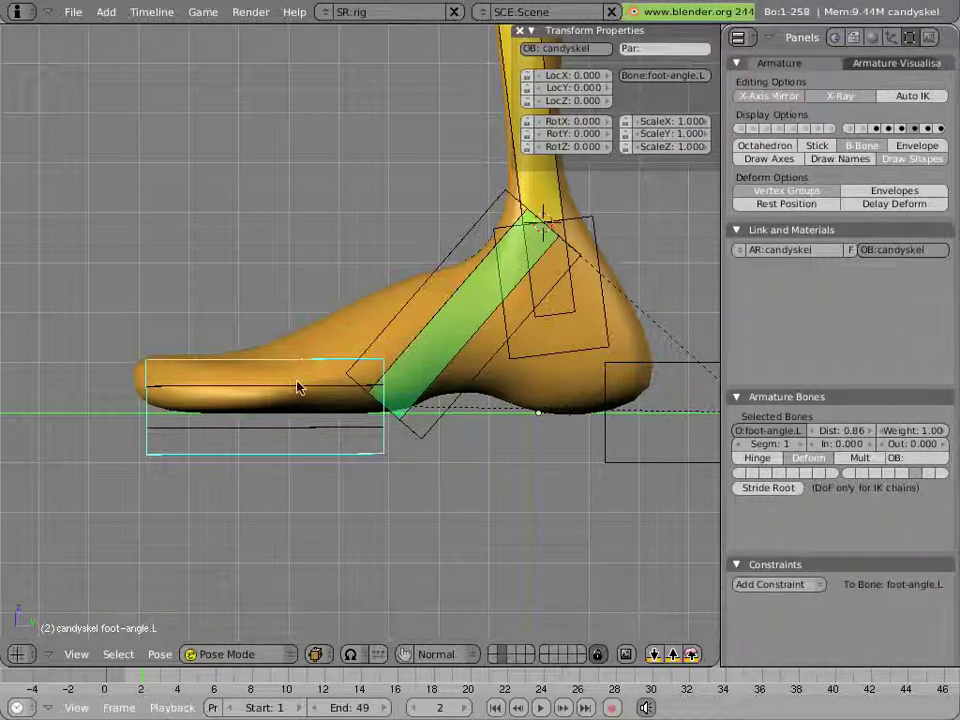
{"action": "right_click", "coordinate": [297, 388], "text": "shift"}
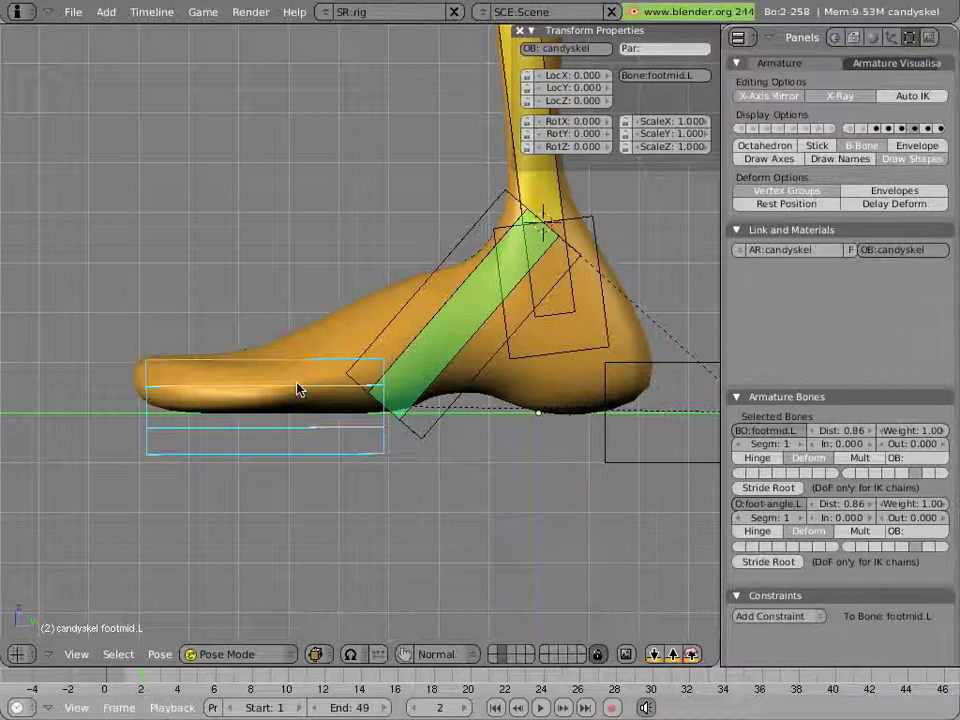
{"action": "key", "text": "ctrl+i"}
{"action": "left_click", "coordinate": [297, 388]}
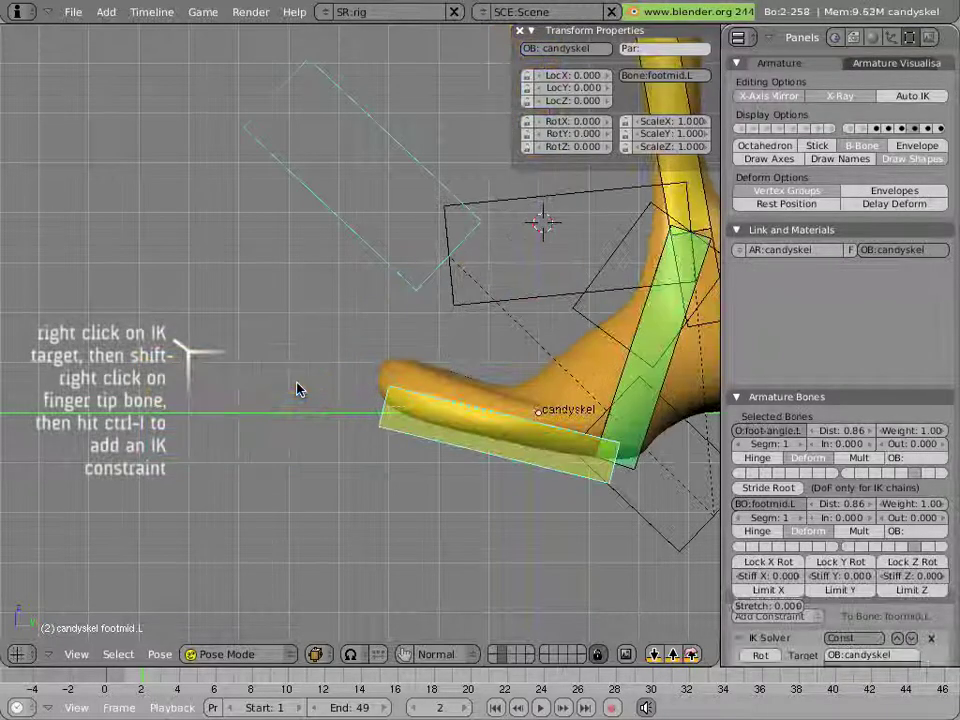
In footmid.L's IK Solver constraint, turn off Use Tip and set ChainLen to 1
{"action": "right_click", "coordinate": [454, 411]}
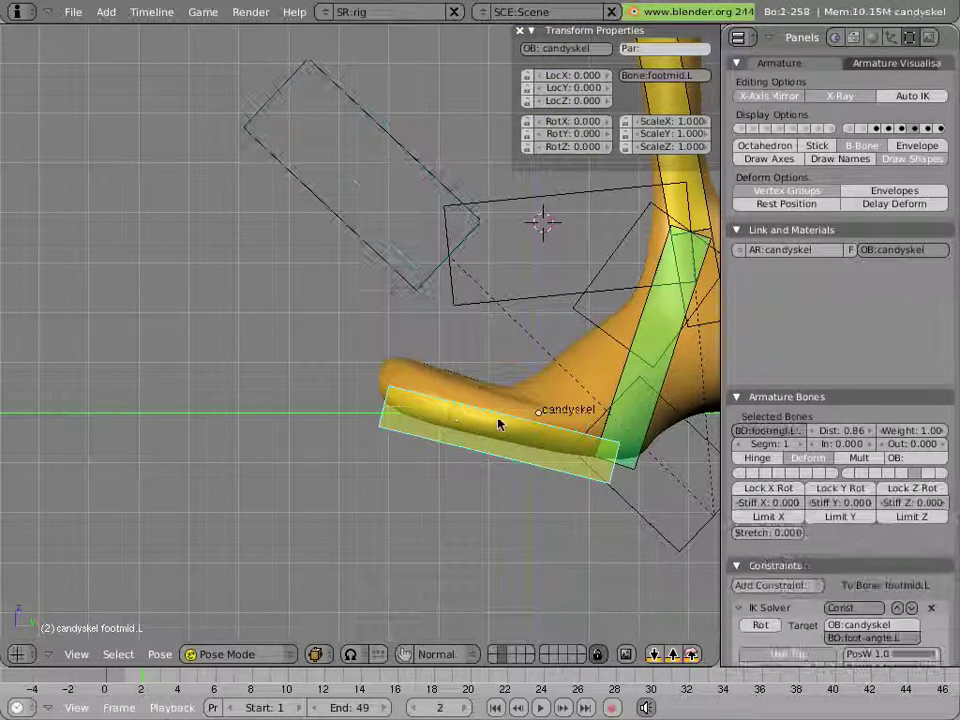
{"action": "scroll", "coordinate": [789, 439], "scroll_direction": "down", "scroll_amount": 5}
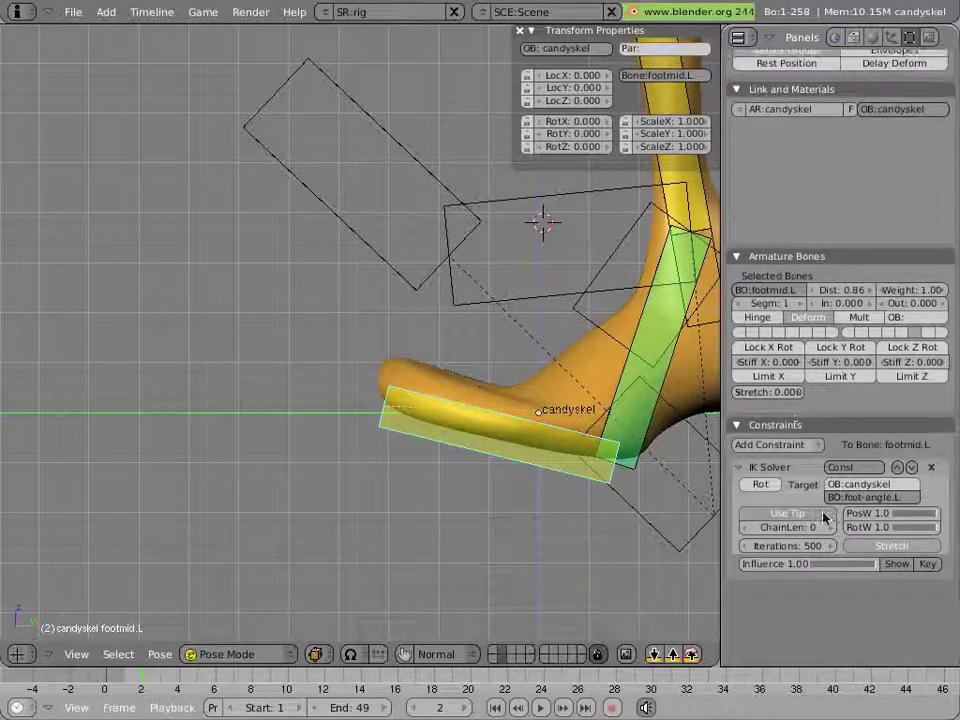
{"action": "left_click", "coordinate": [824, 516]}
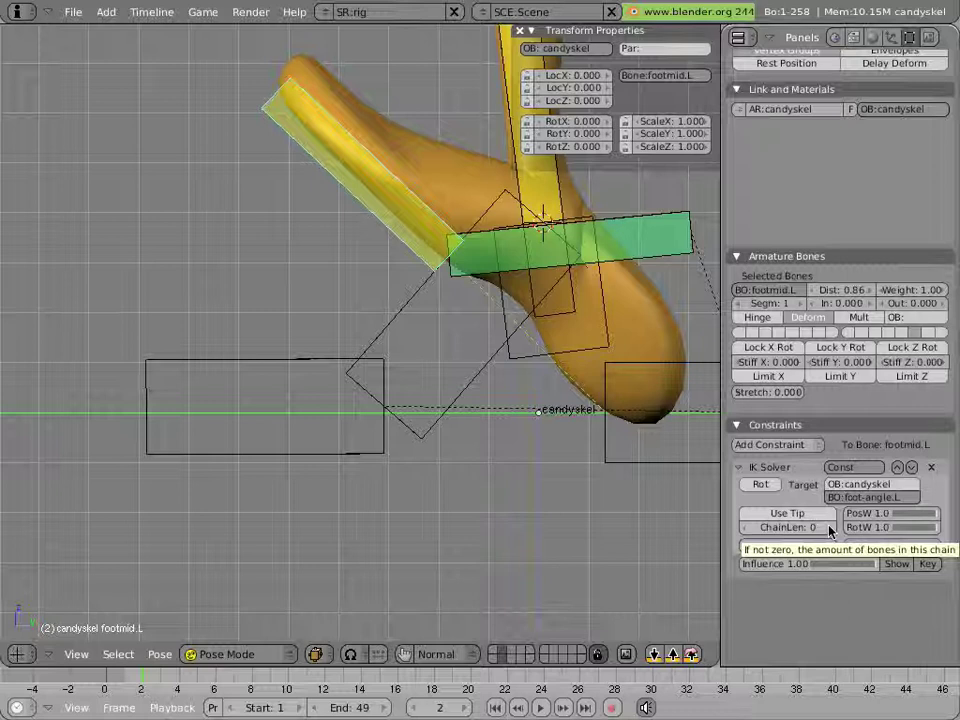
{"action": "left_click", "coordinate": [829, 530]}
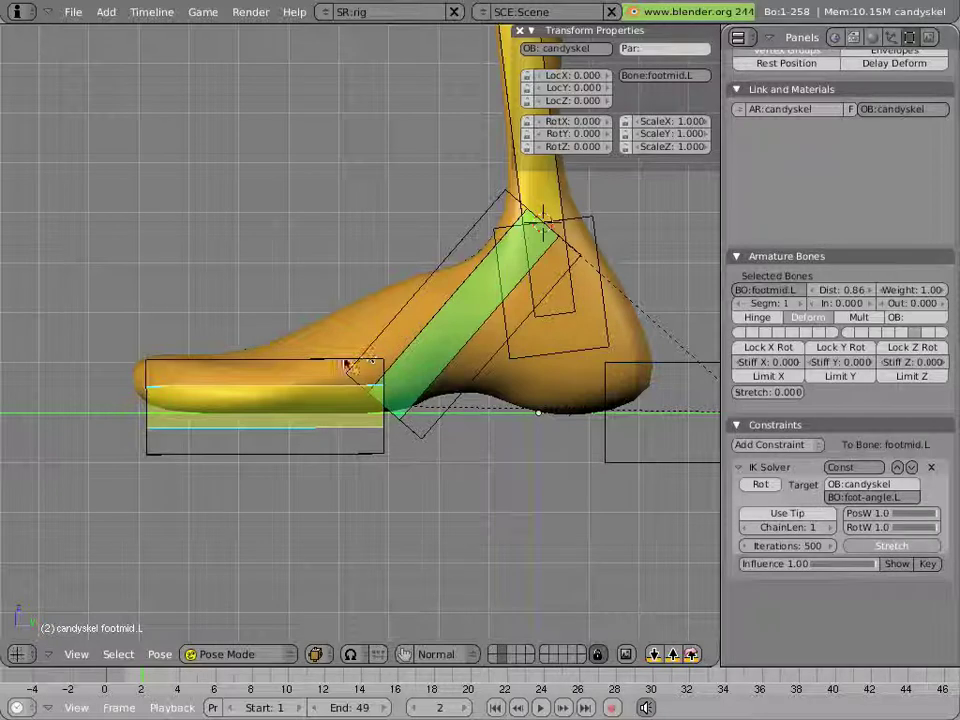
Try rotating ankle-angle.L to test how the toe bone reacts to the IK constraint, and cancel the rotation
{"action": "right_click", "coordinate": [429, 285]}
{"action": "key", "text": "r"}
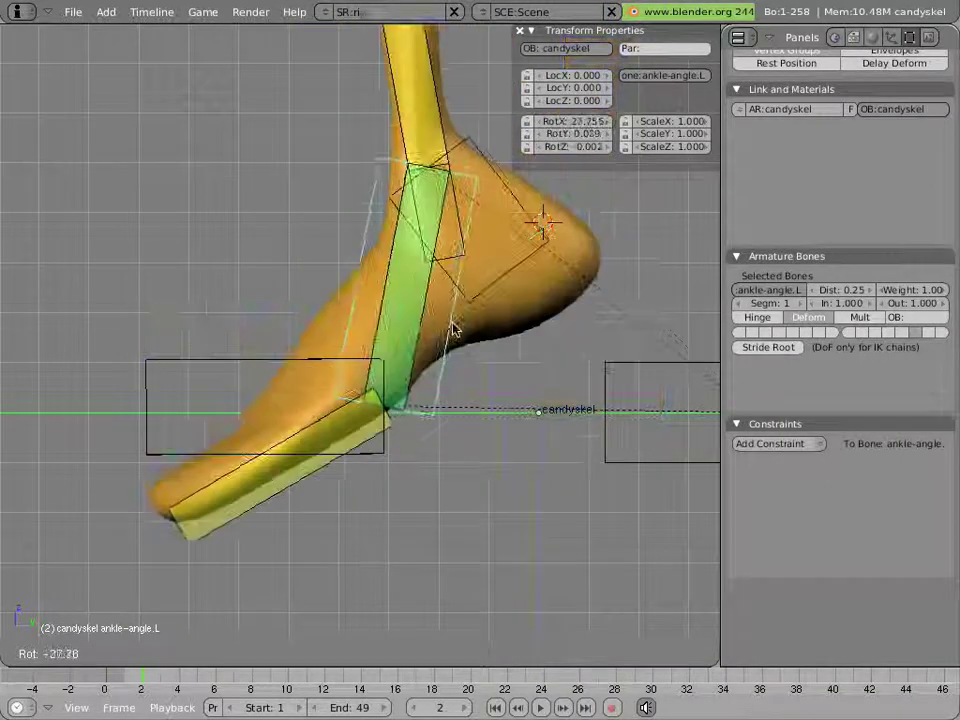
{"action": "key", "text": "Escape"}
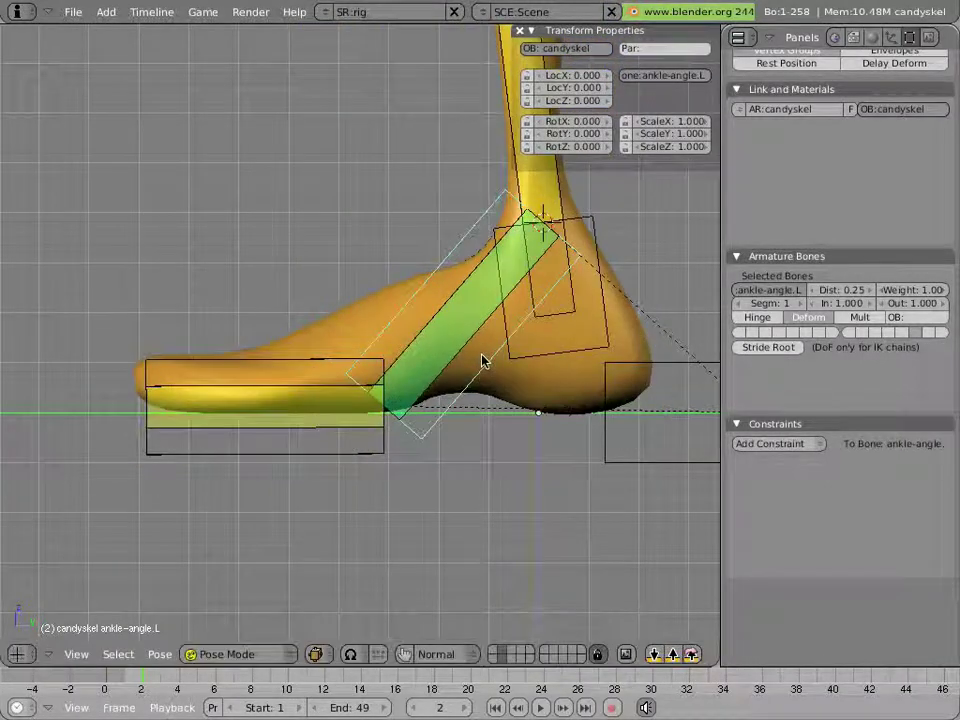
Add a constraint to footmid.L that targets foot-angle.L, so the toe bone copies that bone's rotation
{"action": "right_click", "coordinate": [272, 360]}
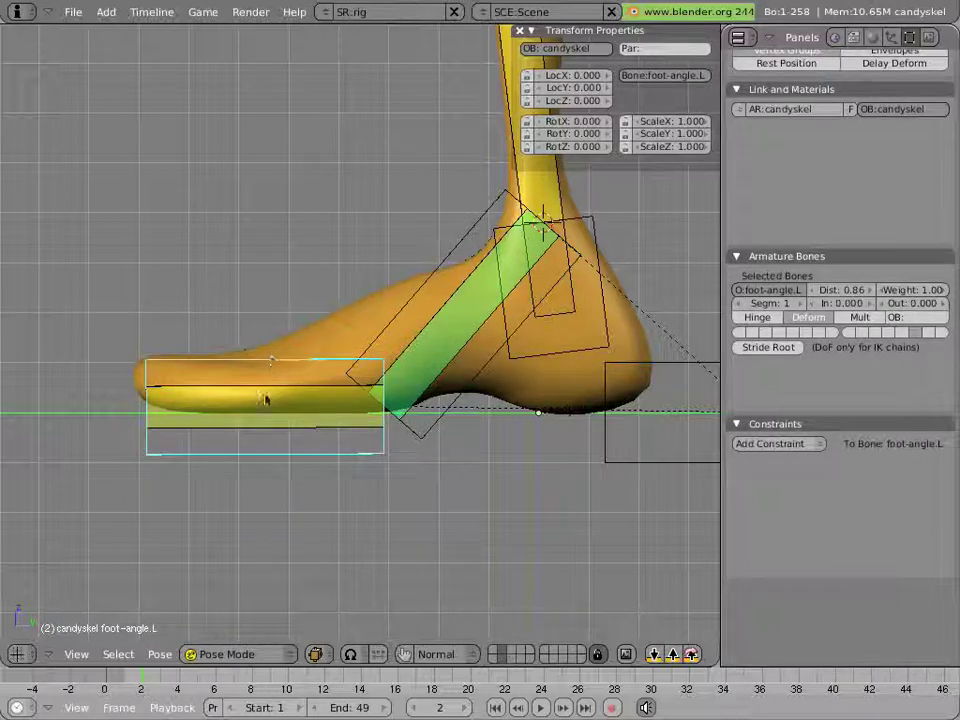
{"action": "right_click", "coordinate": [265, 398], "text": "shift"}
{"action": "key", "text": "ctrl+alt+c"}
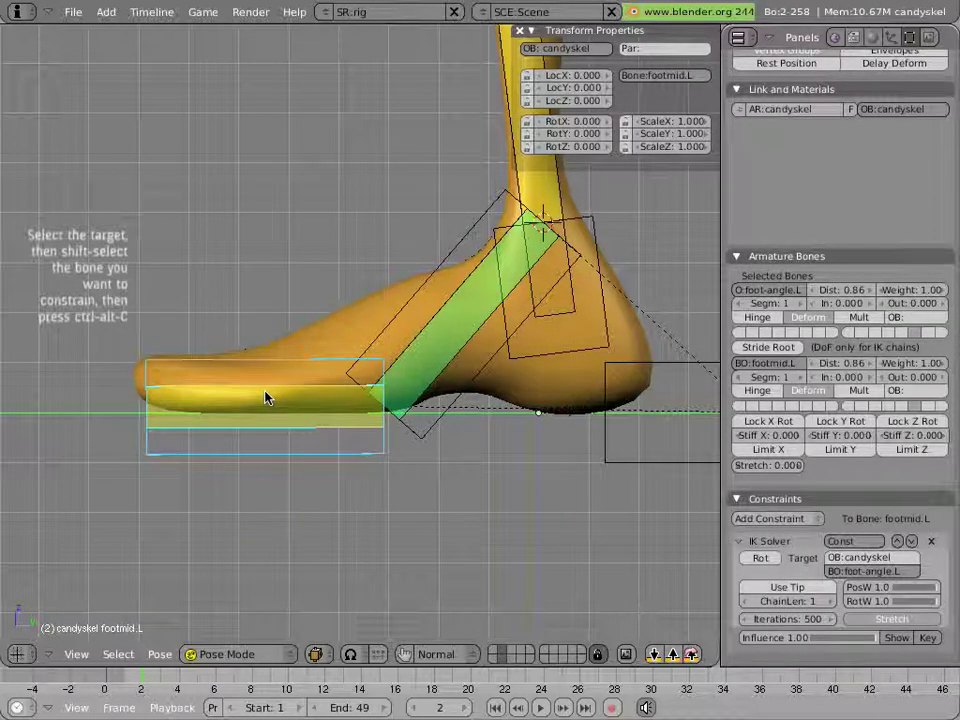
{"action": "key", "text": "ctrl+alt+c"}
{"action": "left_click", "coordinate": [265, 398]}
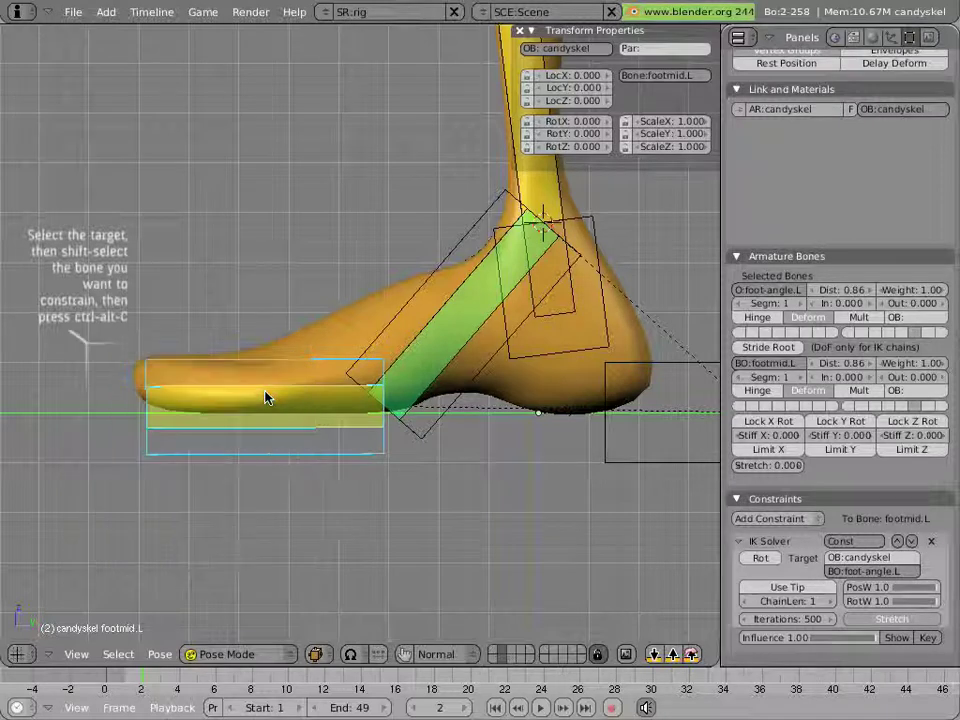
Try rotating foot-angle.L, ankle-angle.L and foot.L in turn to test the foot controls, cancelling each rotation
{"action": "right_click", "coordinate": [270, 365]}
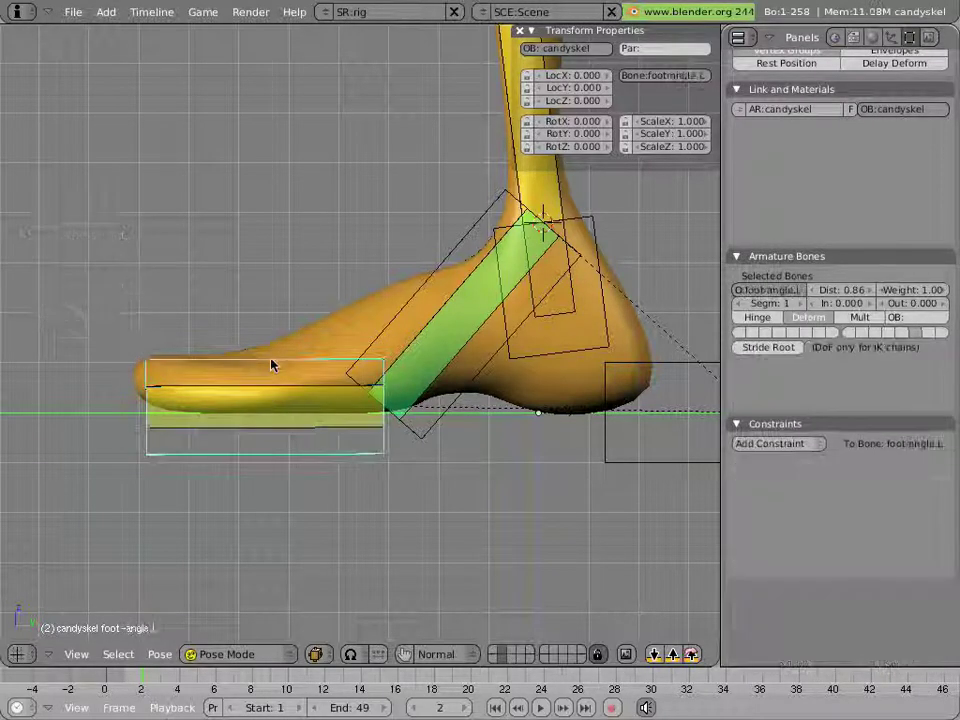
{"action": "key", "text": "r"}
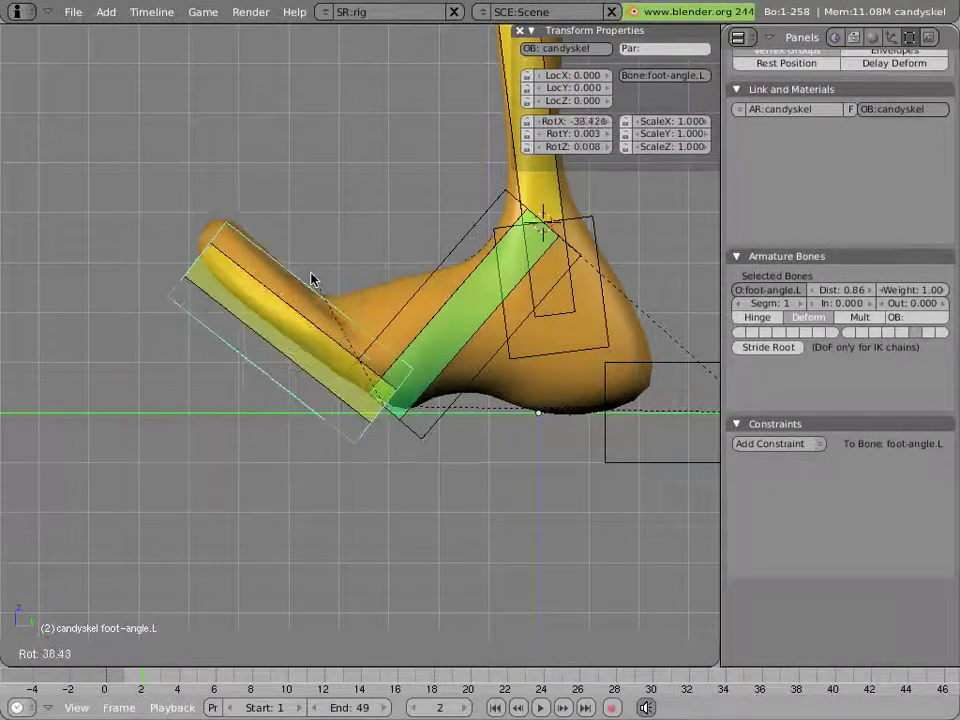
{"action": "right_click", "coordinate": [401, 281]}
{"action": "right_click", "coordinate": [417, 292]}
{"action": "key", "text": "r"}
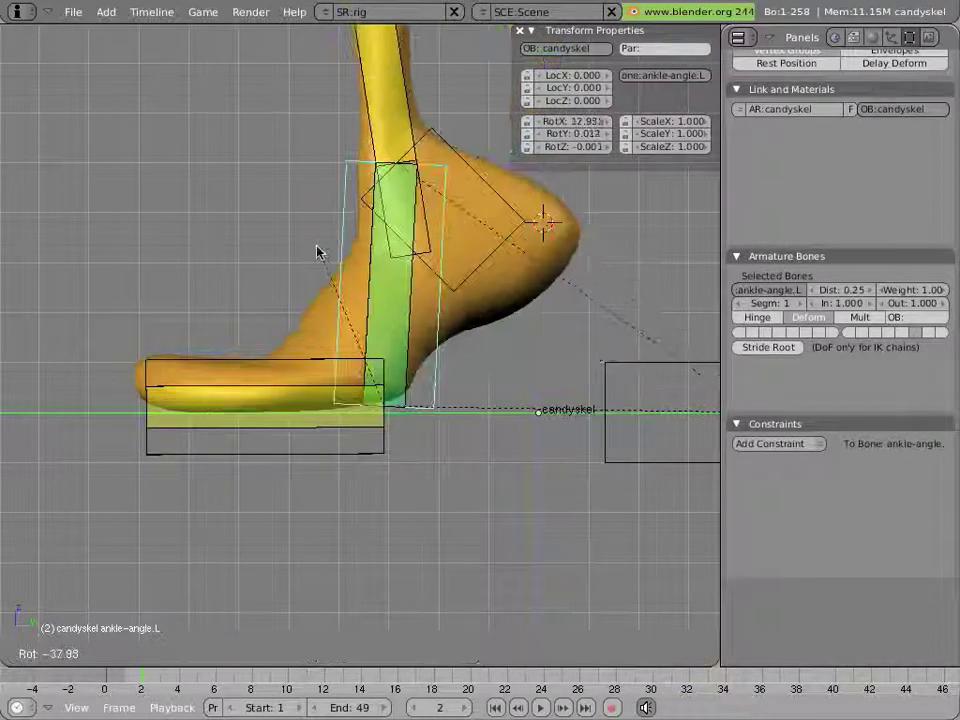
{"action": "right_click", "coordinate": [617, 352]}
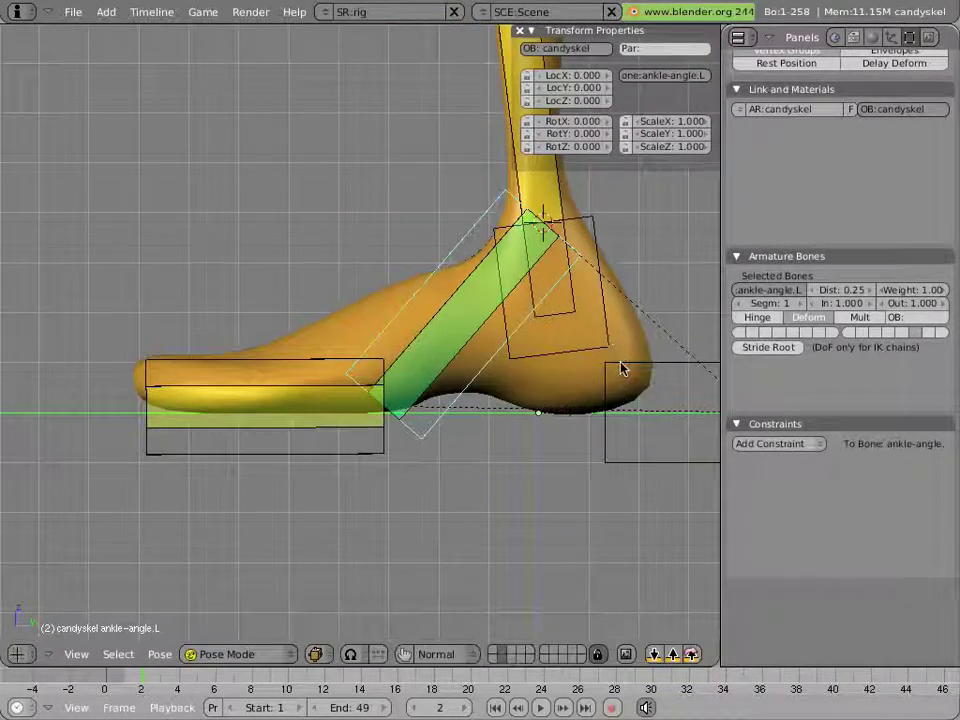
{"action": "right_click", "coordinate": [620, 368]}
{"action": "key", "text": "r"}
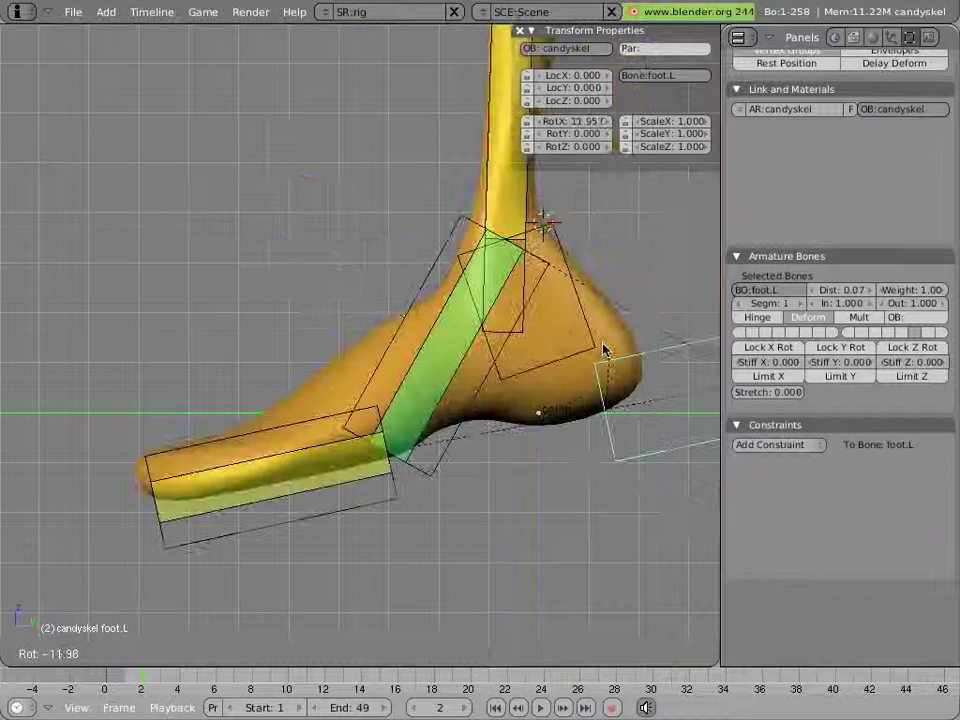
{"action": "right_click", "coordinate": [604, 349]}
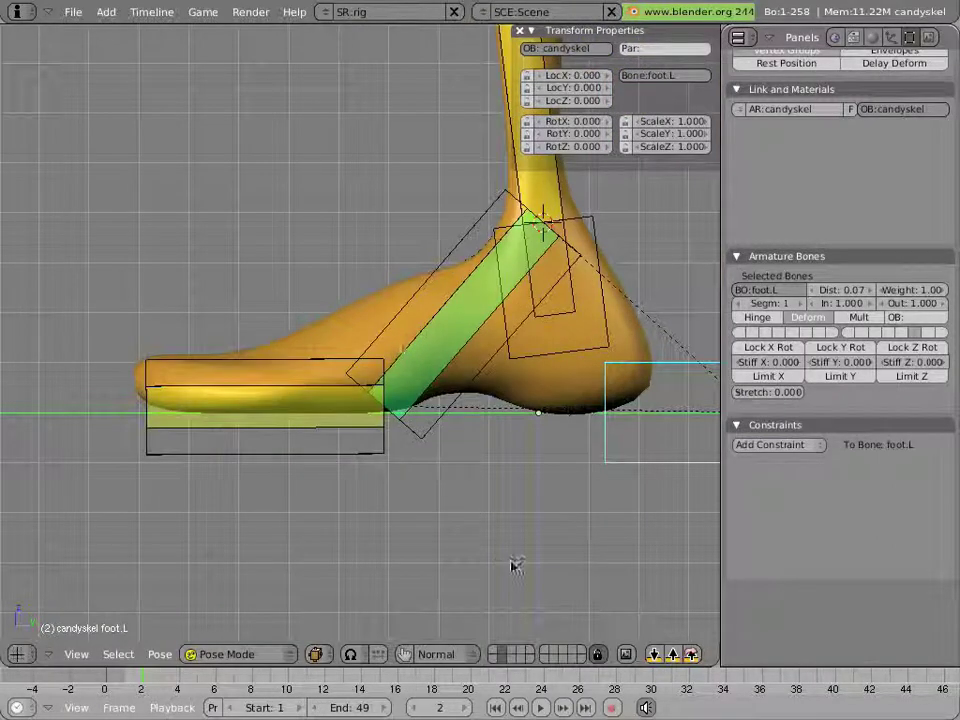
Show layer 20 along with the rig's layer to display the bone-shape mesh objects around the foot
{"action": "left_click", "coordinate": [581, 659], "text": "shift"}
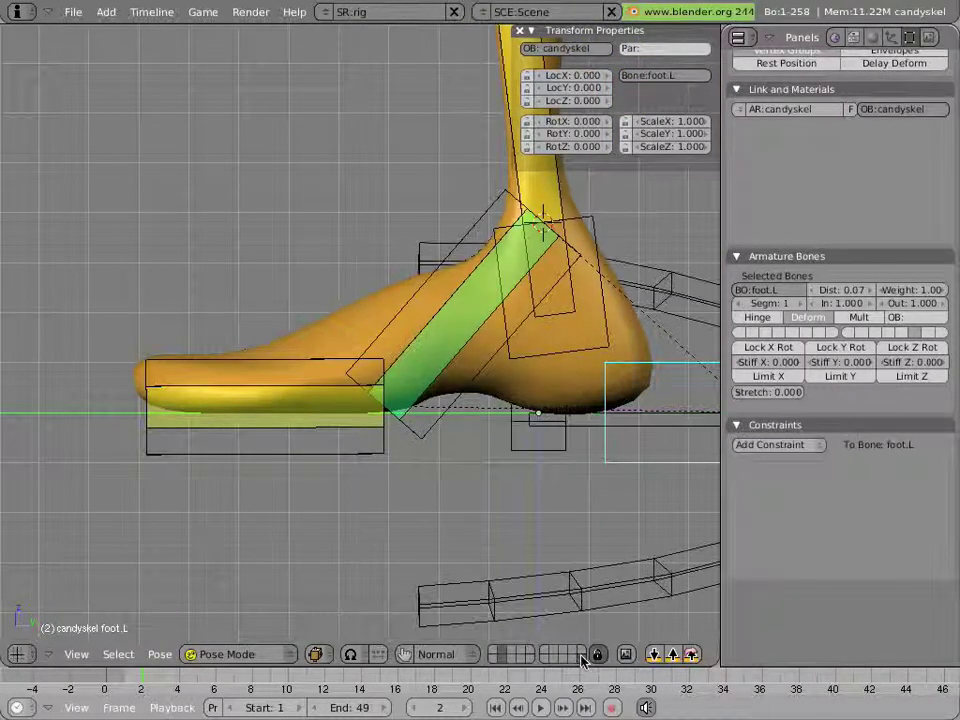
{"action": "middle_click_drag", "start_coordinate": [420, 470], "coordinate": [390, 438]}
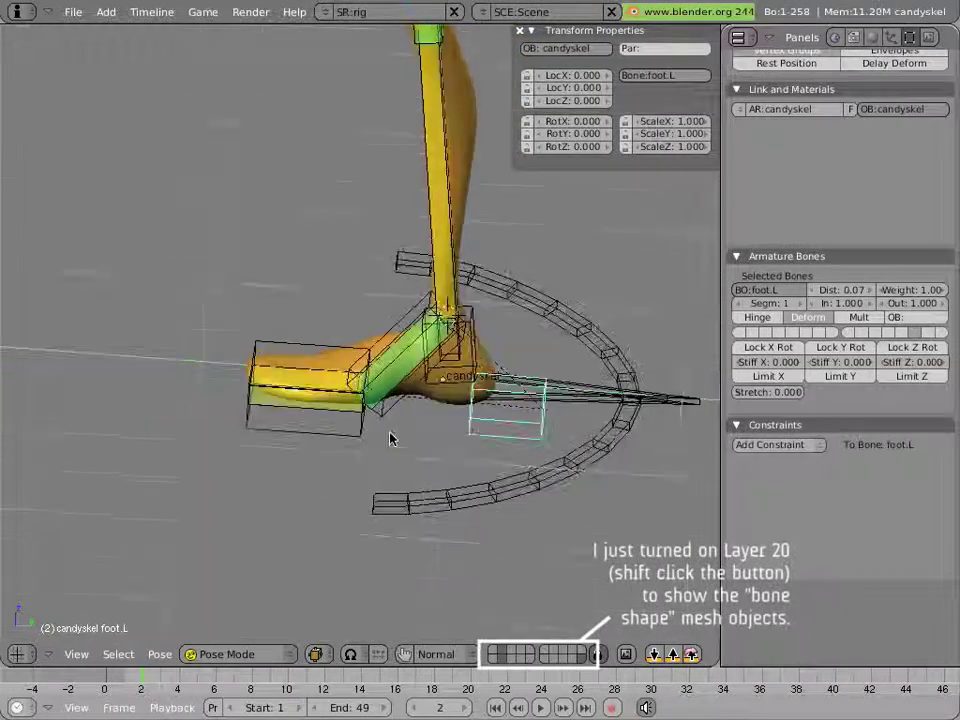
Assign the flat pointer mesh MCBOTftpart as the custom draw shape of the foot-angle.L and ankle-angle.L bones
{"action": "right_click", "coordinate": [598, 398]}
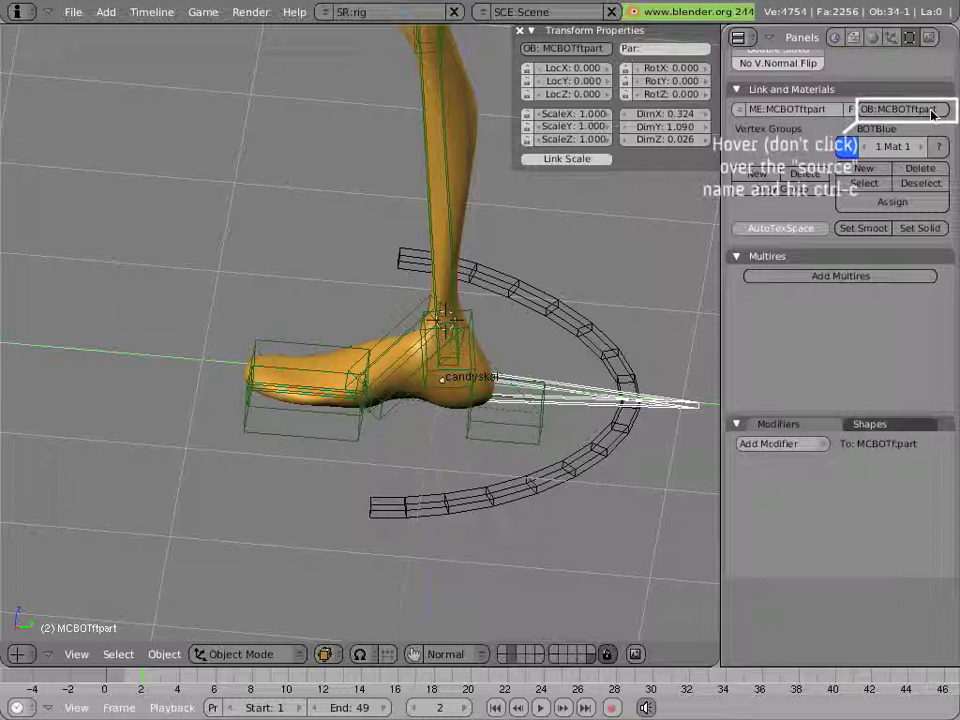
{"action": "right_click", "coordinate": [310, 355]}
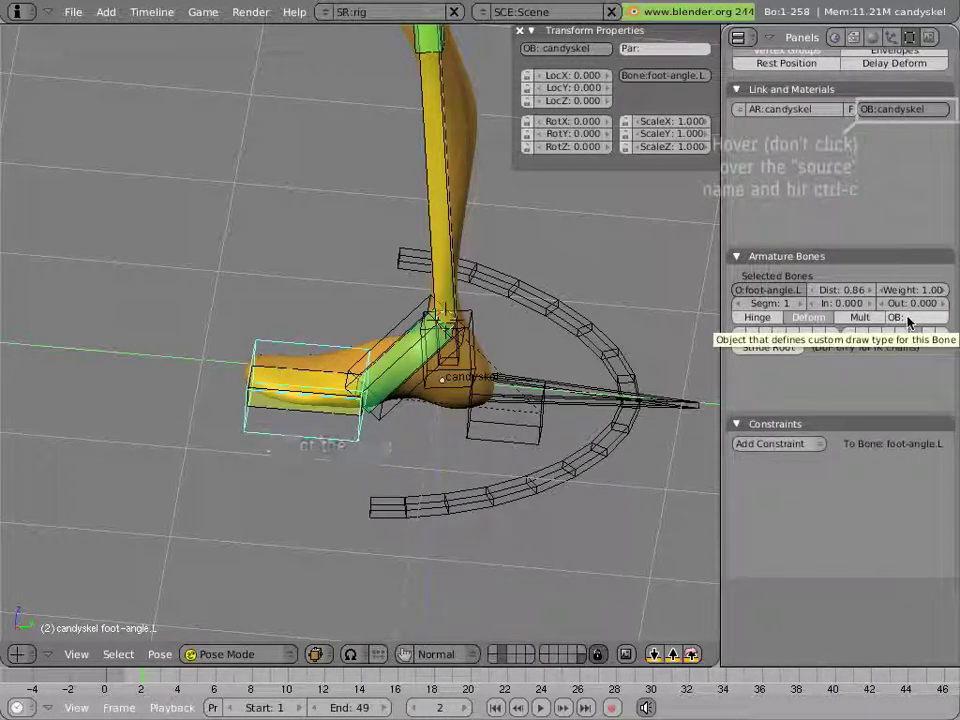
{"action": "key", "text": "ctrl+v"}
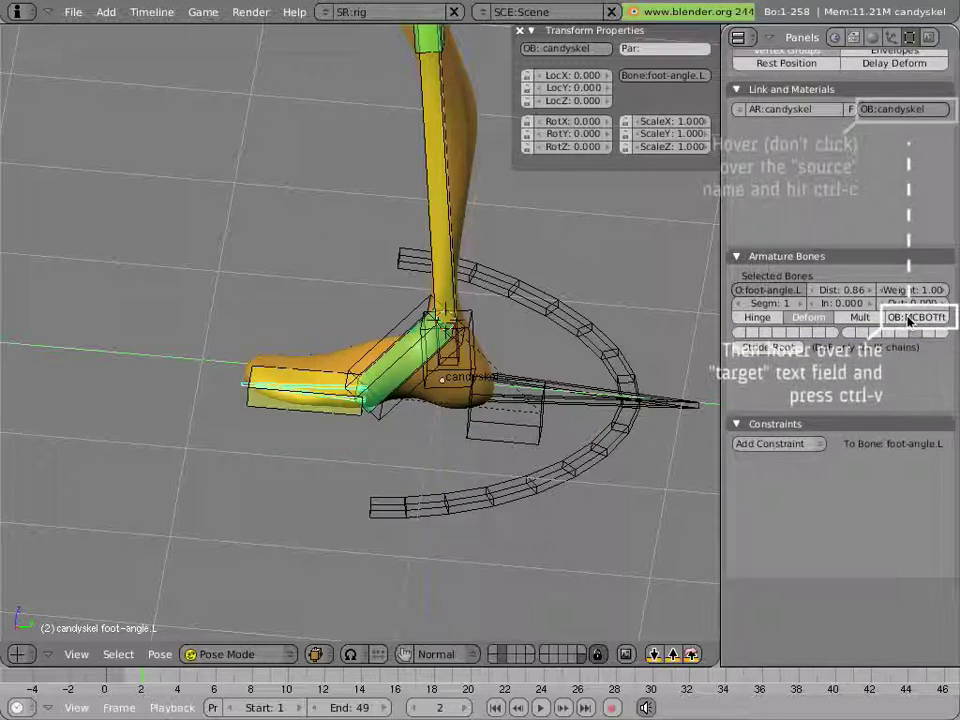
{"action": "right_click", "coordinate": [392, 330]}
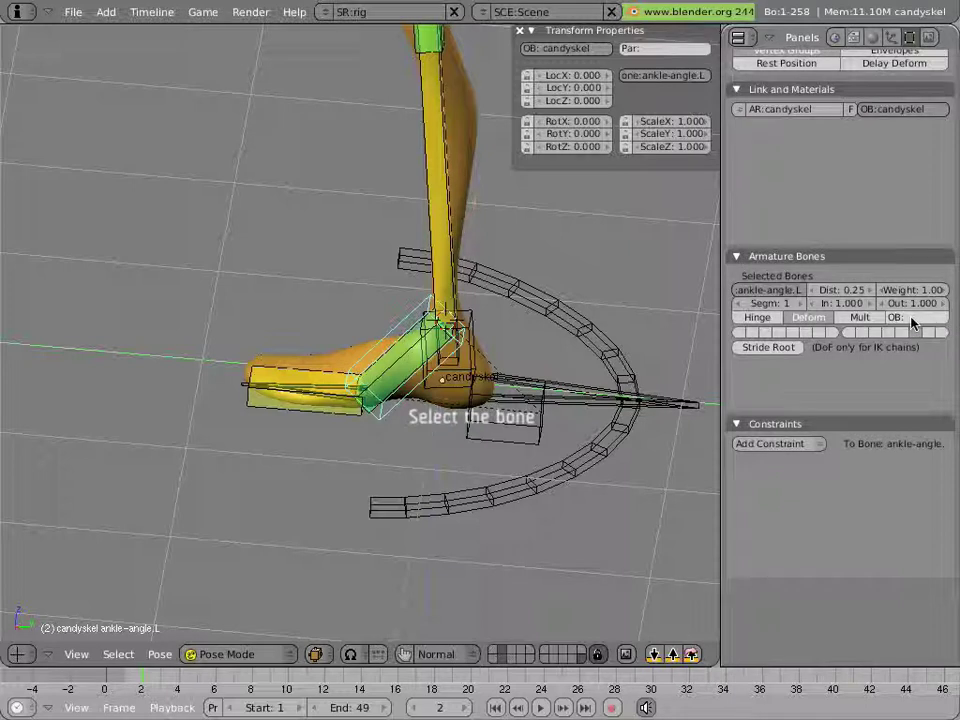
{"action": "key", "text": "ctrl+v"}
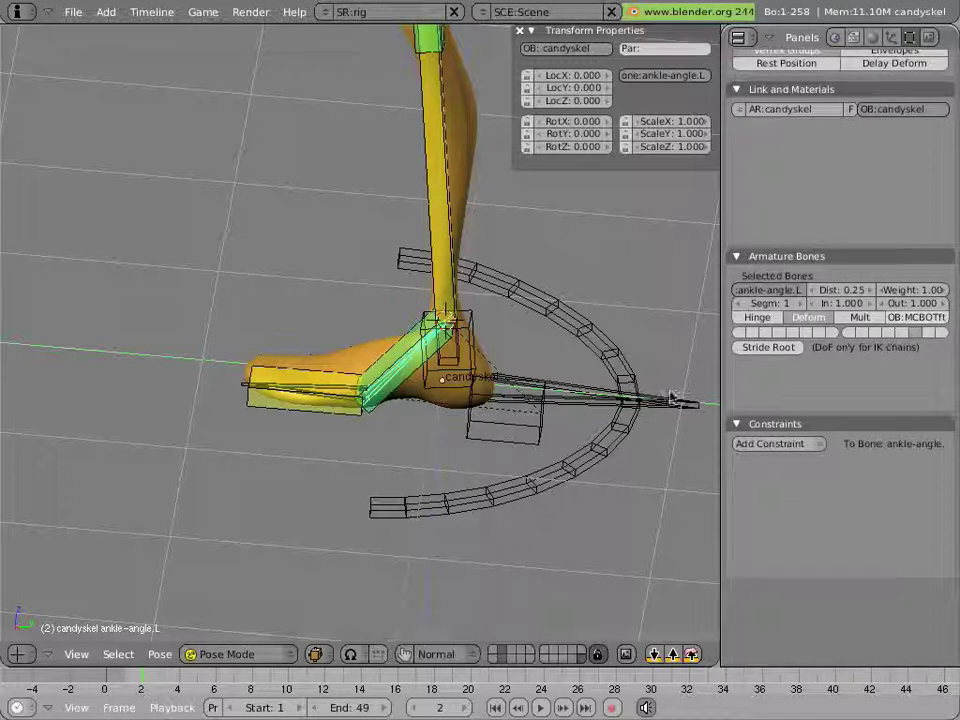
Assign the curved heel mesh MCBOTHeel as the custom draw shape of the foot.L bone
{"action": "right_click", "coordinate": [535, 478]}
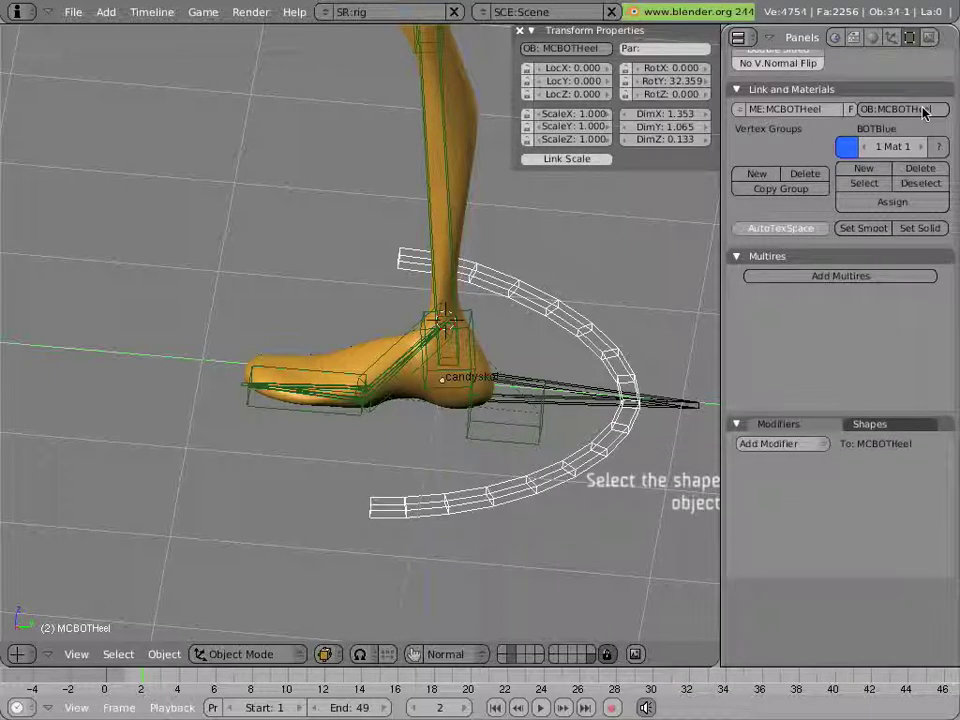
{"action": "right_click", "coordinate": [534, 432]}
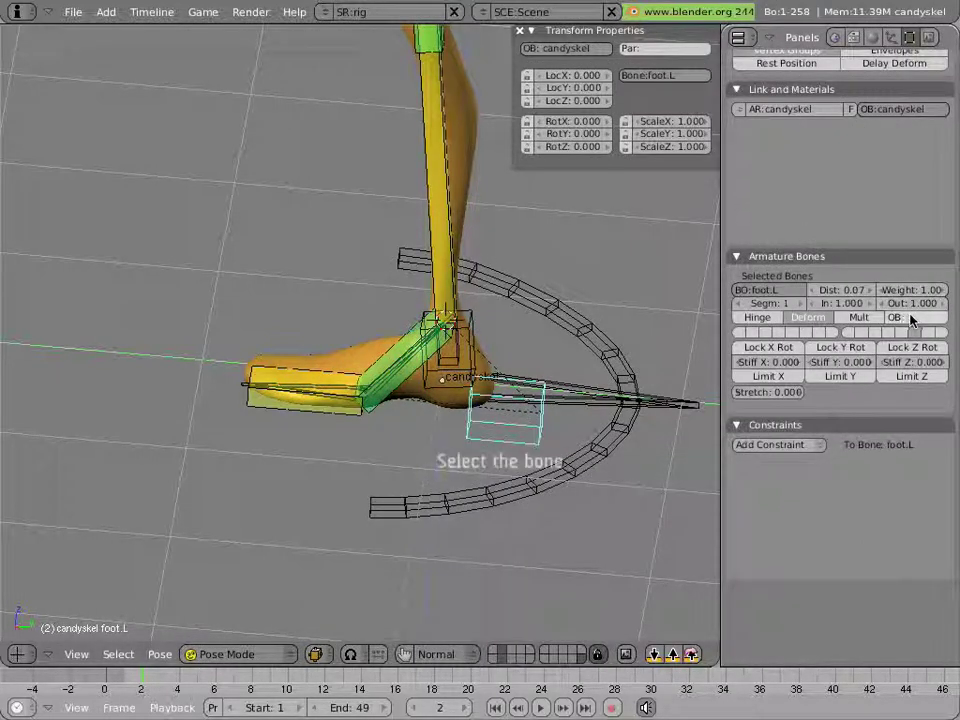
{"action": "type", "text": "MCBOTHeel"}
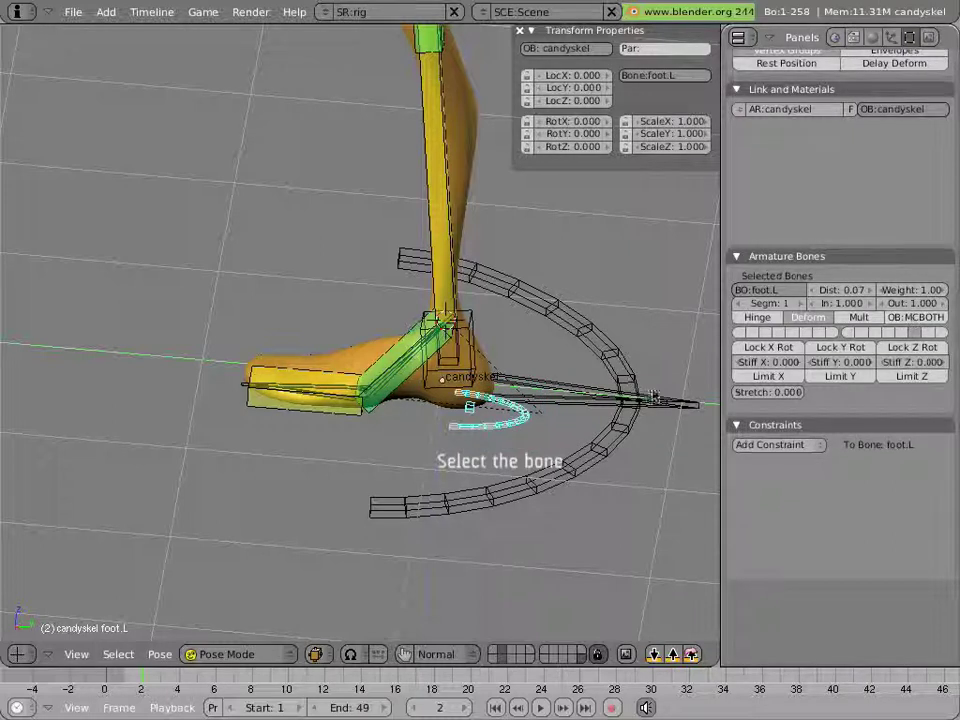
Put the foot-angle.L, ankle-angle.L and foot.L bones on bone layer 2 in addition to their current layer
{"action": "right_click", "coordinate": [349, 398]}
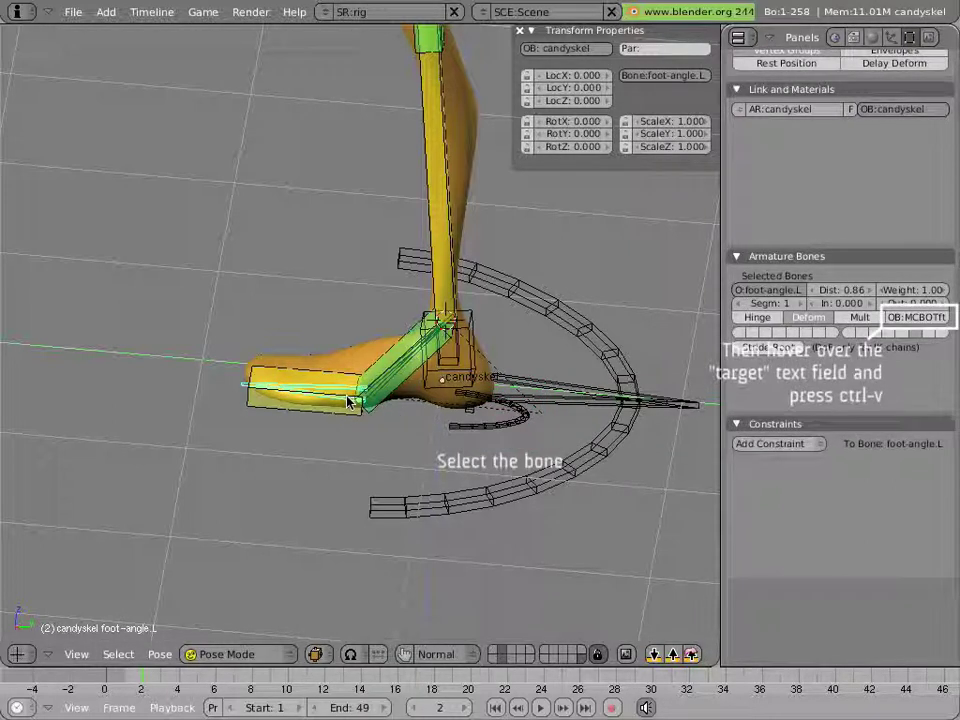
{"action": "right_click", "coordinate": [440, 345], "text": "shift"}
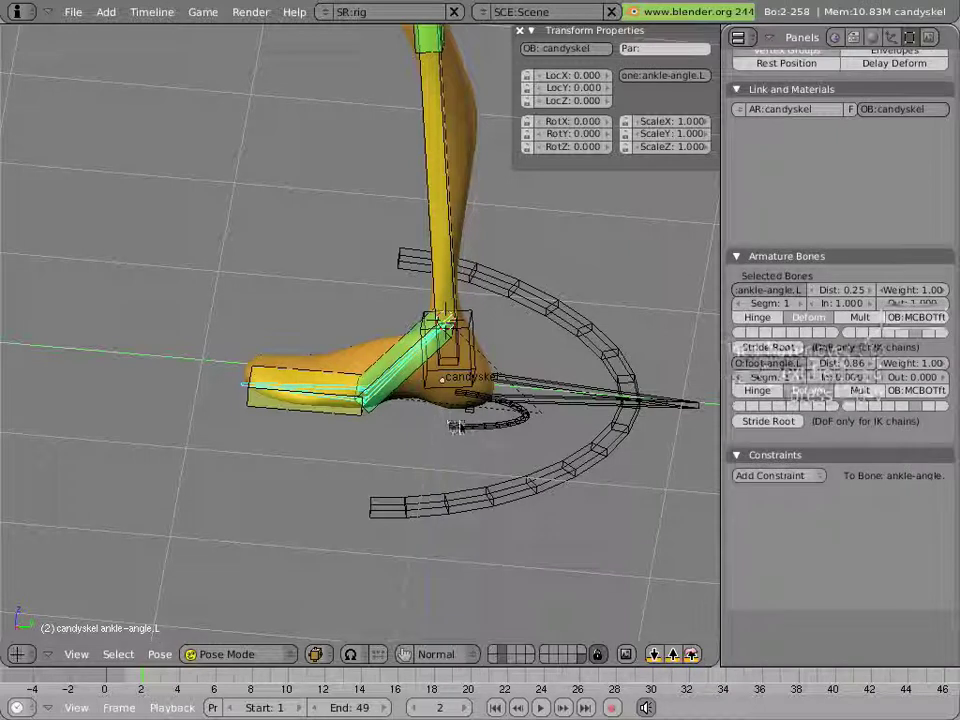
{"action": "right_click", "coordinate": [462, 428], "text": "shift"}
{"action": "key", "text": "m"}
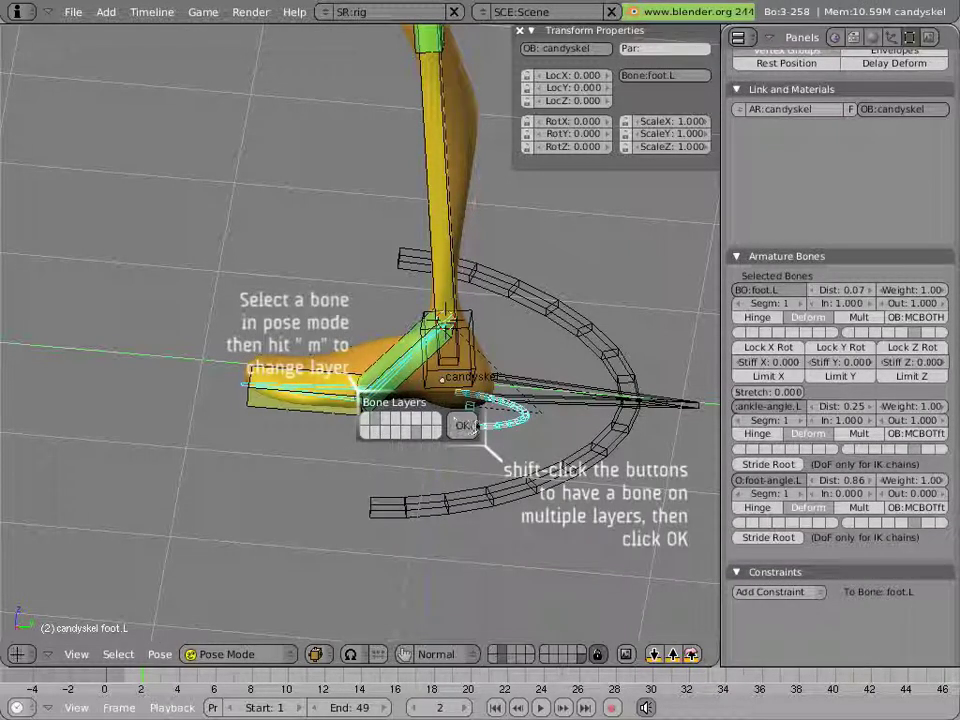
{"action": "left_click", "coordinate": [470, 427]}
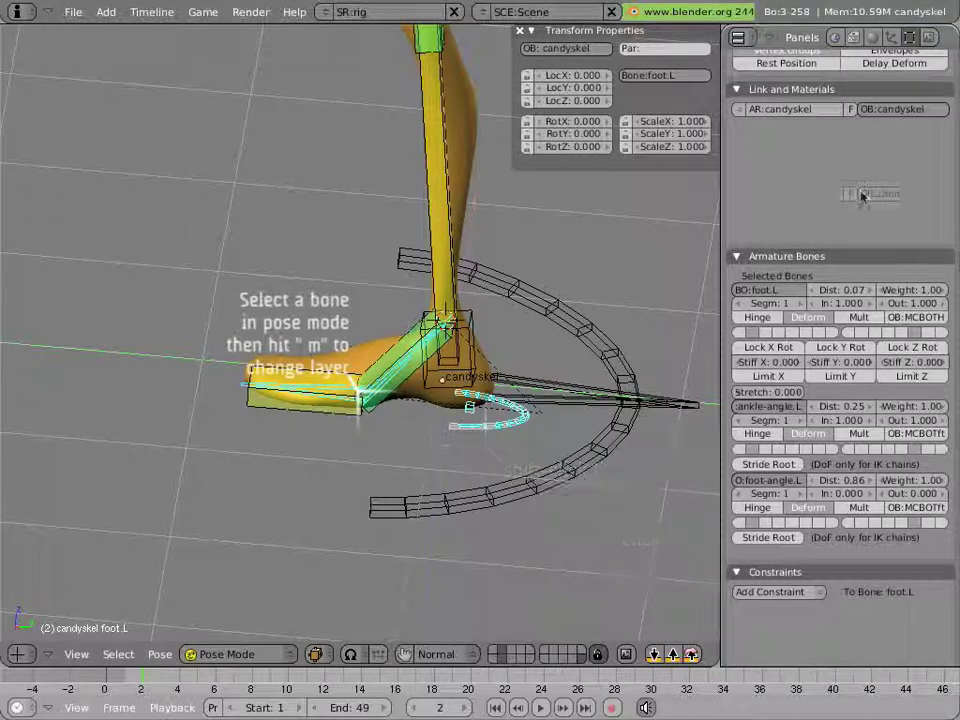
Display only armature layer 2 with the leg and foot controls, and hide scene layer 20's bone-shape meshes
{"action": "scroll", "coordinate": [880, 192], "scroll_direction": "up", "scroll_amount": 4}
{"action": "left_click", "coordinate": [753, 128]}
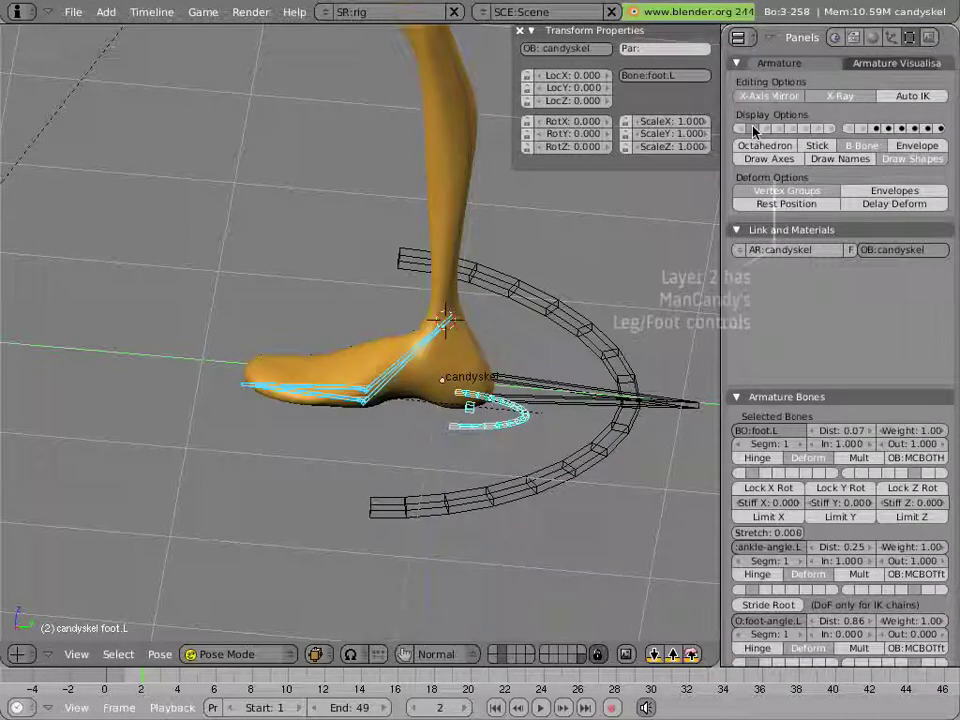
{"action": "right_click", "coordinate": [507, 427]}
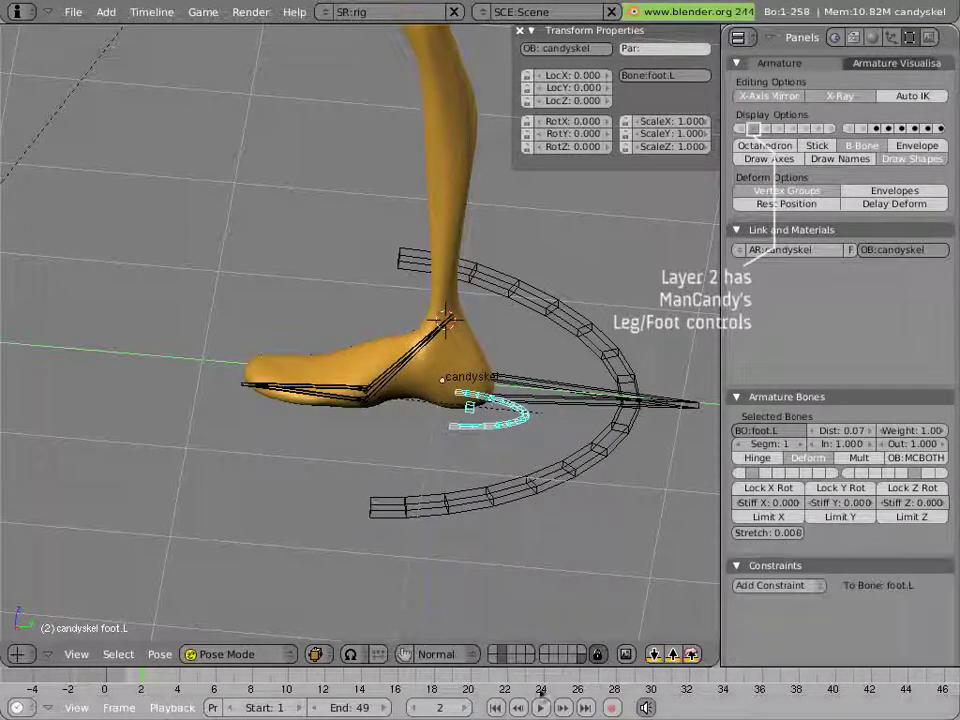
{"action": "left_click", "coordinate": [577, 660]}
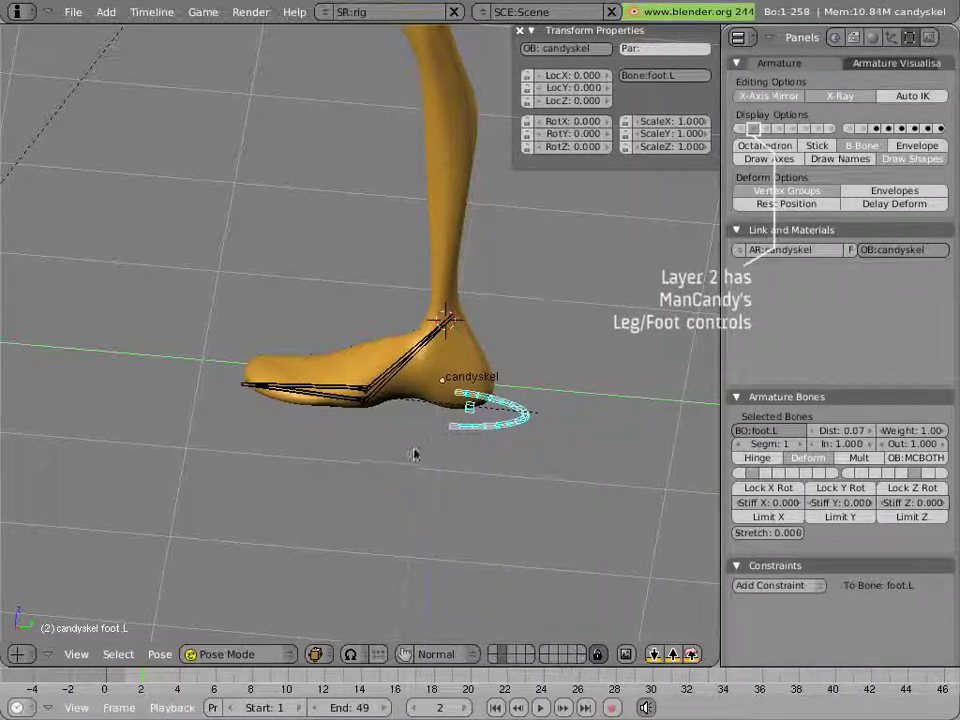
Try moving foot.L along the global Z axis to test how the whole leg follows, and cancel the move
{"action": "middle_click_drag", "start_coordinate": [394, 529], "coordinate": [381, 407]}
{"action": "scroll", "coordinate": [381, 407], "scroll_direction": "down", "scroll_amount": 4}
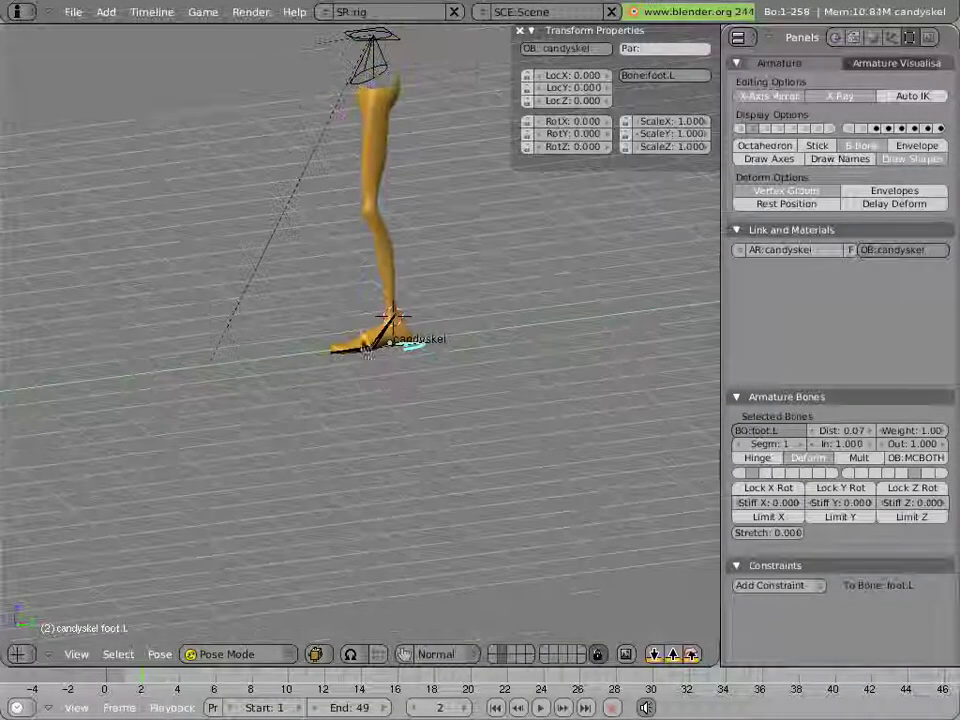
{"action": "key", "text": "g"}
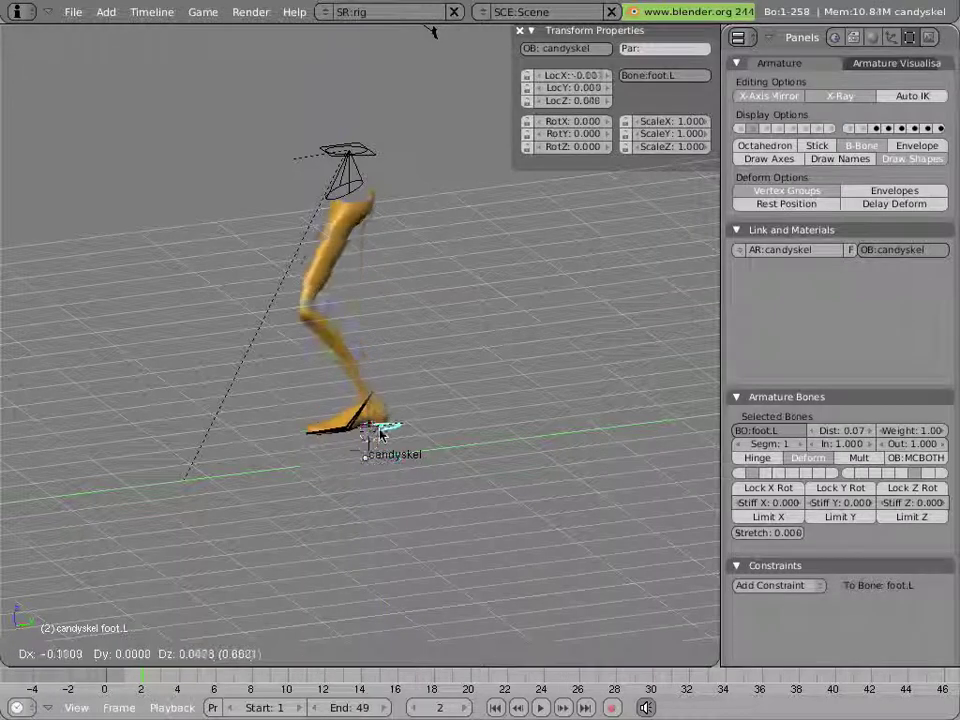
{"action": "key", "text": "z"}
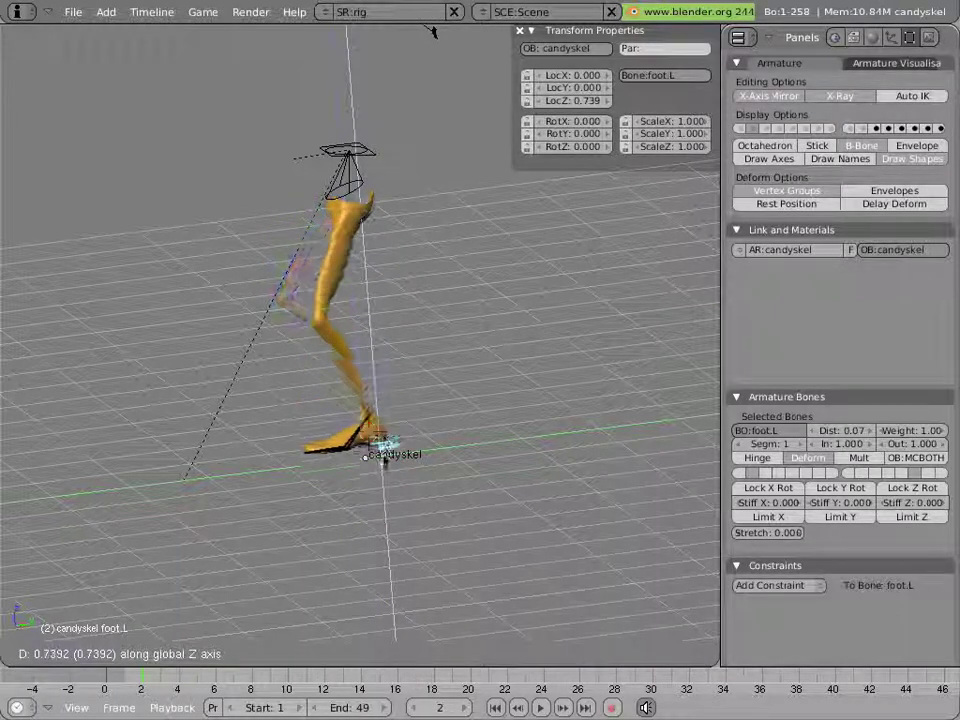
{"action": "key", "text": "Escape"}
Try rotating ankle-angle.L and foot-angle.L in turn to test their new shapes, cancelling each rotation
{"action": "right_click", "coordinate": [388, 442]}
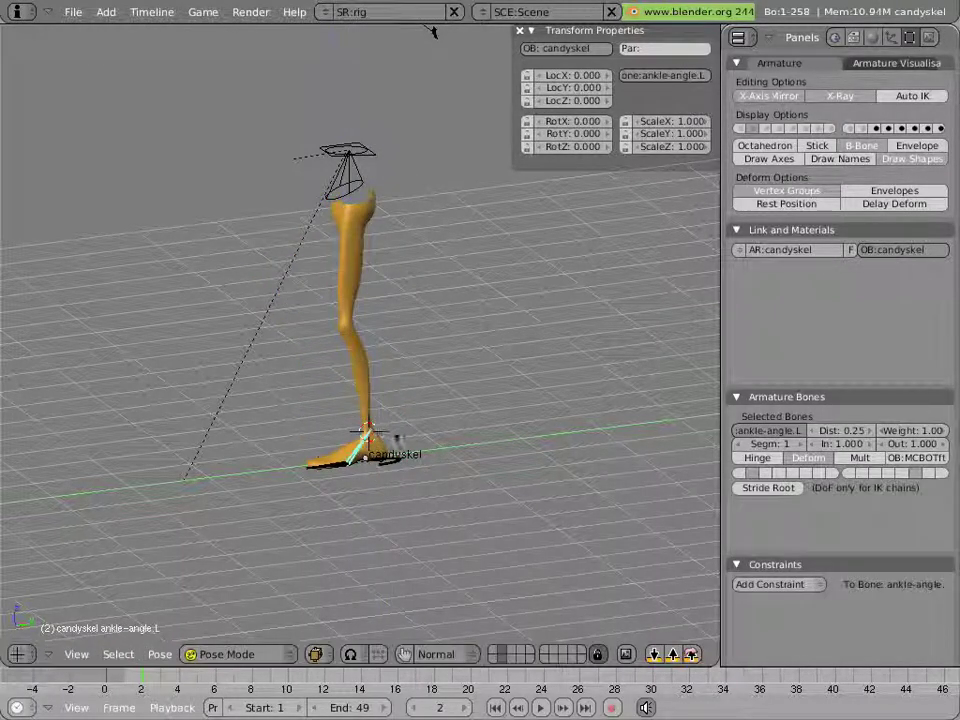
{"action": "key", "text": "r"}
{"action": "key", "text": "Escape"}
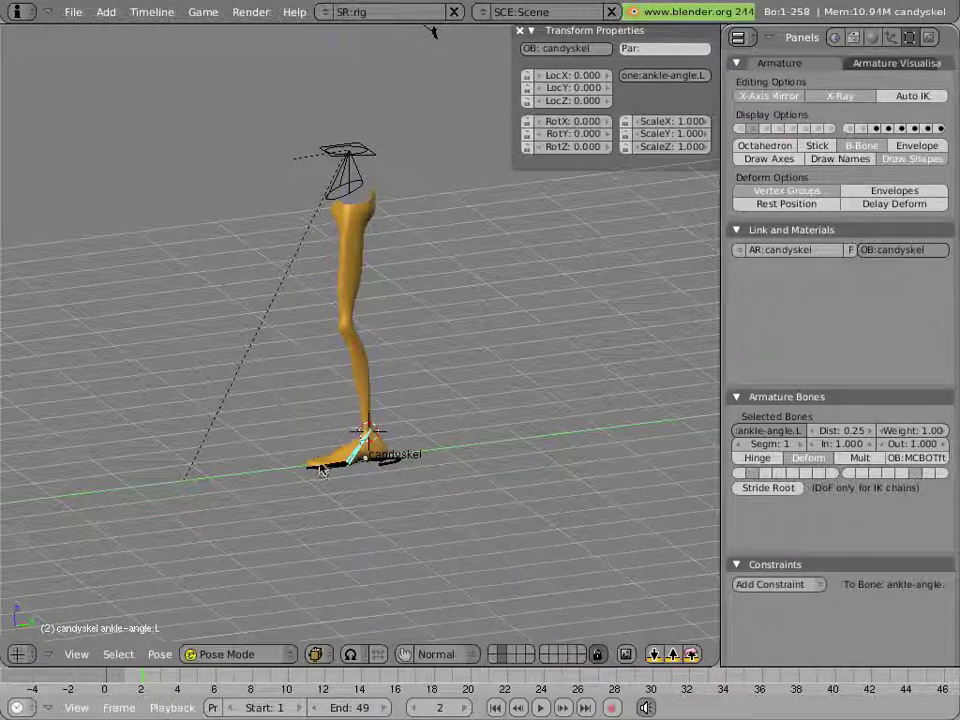
{"action": "right_click", "coordinate": [338, 436]}
{"action": "key", "text": "r"}
{"action": "key", "text": "Escape"}
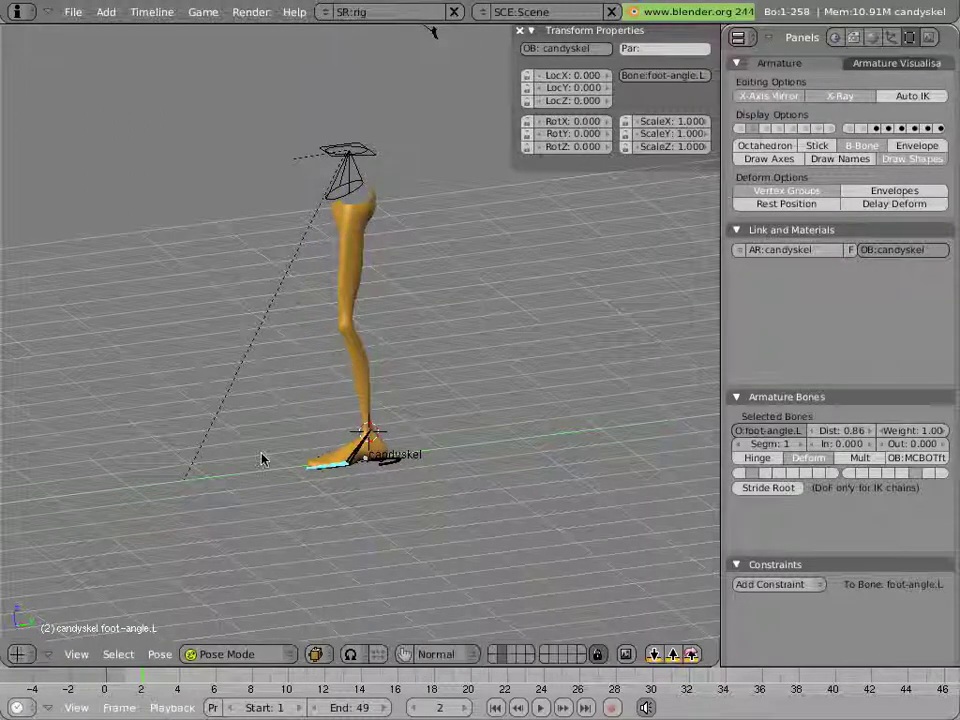
Lock every transform of ankle-angle.L except its X rotation, and turn on the rotation manipulator
{"action": "middle_click_drag", "start_coordinate": [264, 454], "coordinate": [424, 134]}
{"action": "scroll", "coordinate": [321, 480], "scroll_direction": "up", "scroll_amount": 3}
{"action": "right_click", "coordinate": [405, 585]}
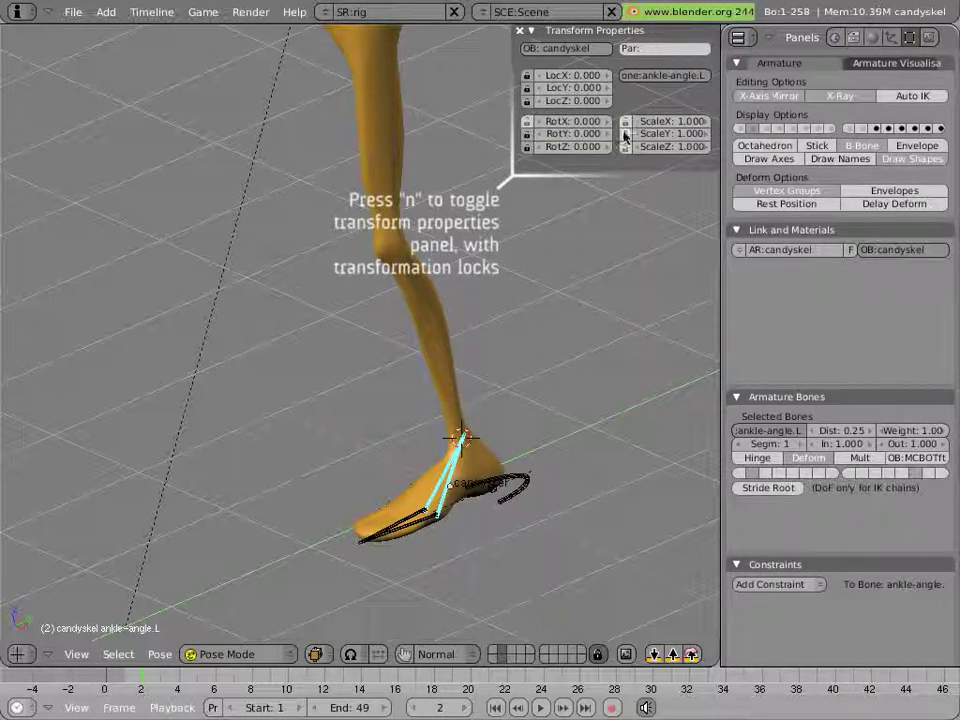
{"action": "left_click", "coordinate": [626, 147]}
{"action": "left_click", "coordinate": [403, 655]}
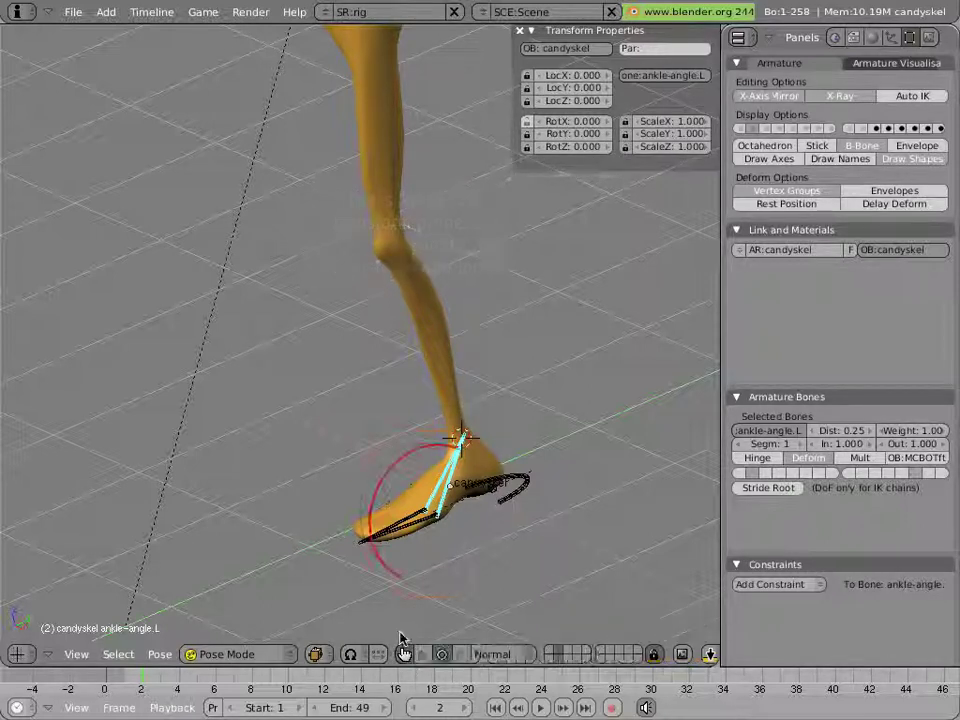
Lock the location, Y and Z rotation and scale of foot-angle.L, leaving only its X rotation free
{"action": "right_click", "coordinate": [400, 527]}
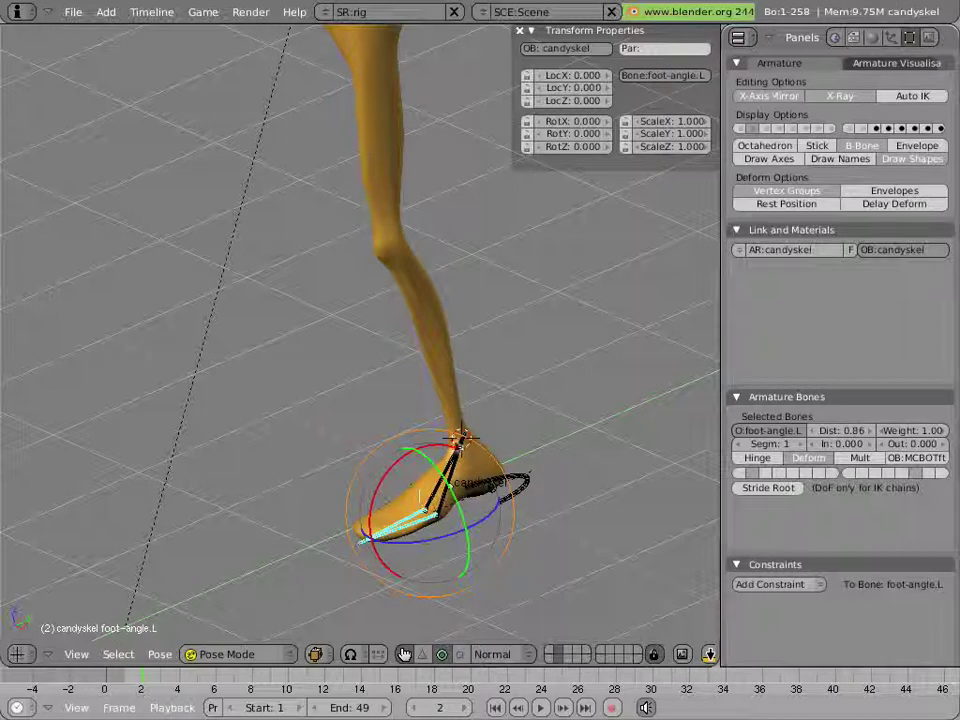
{"action": "left_click", "coordinate": [527, 147]}
{"action": "left_click", "coordinate": [527, 133]}
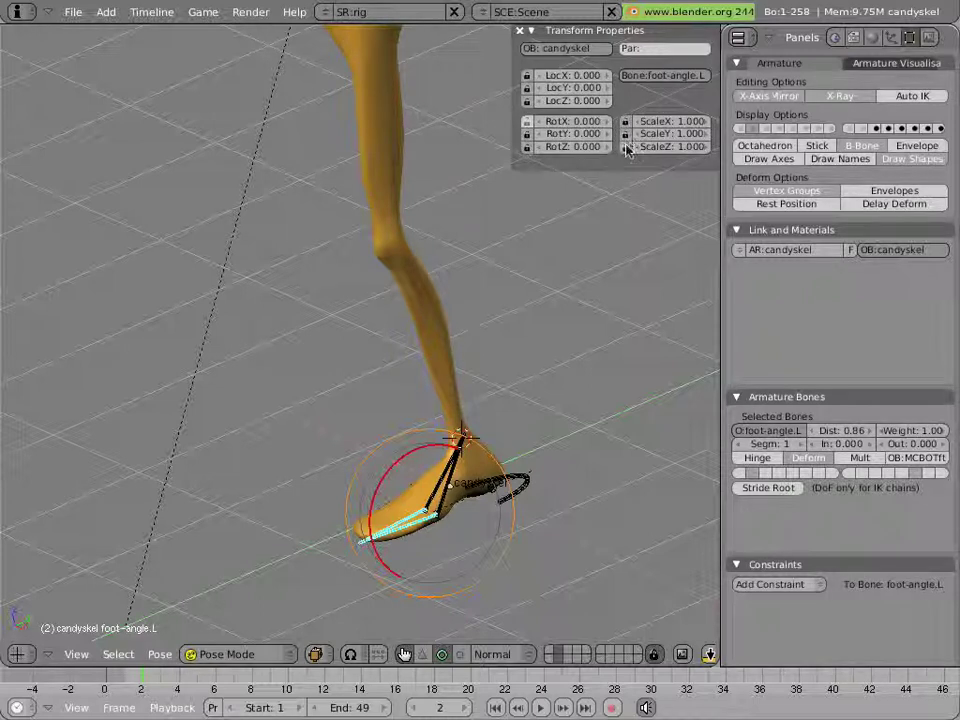
Try rotating foot-angle.L and ankle-angle.L about their unlocked X axis and foot.L freely, cancelling each rotation
{"action": "left_click", "coordinate": [422, 543]}
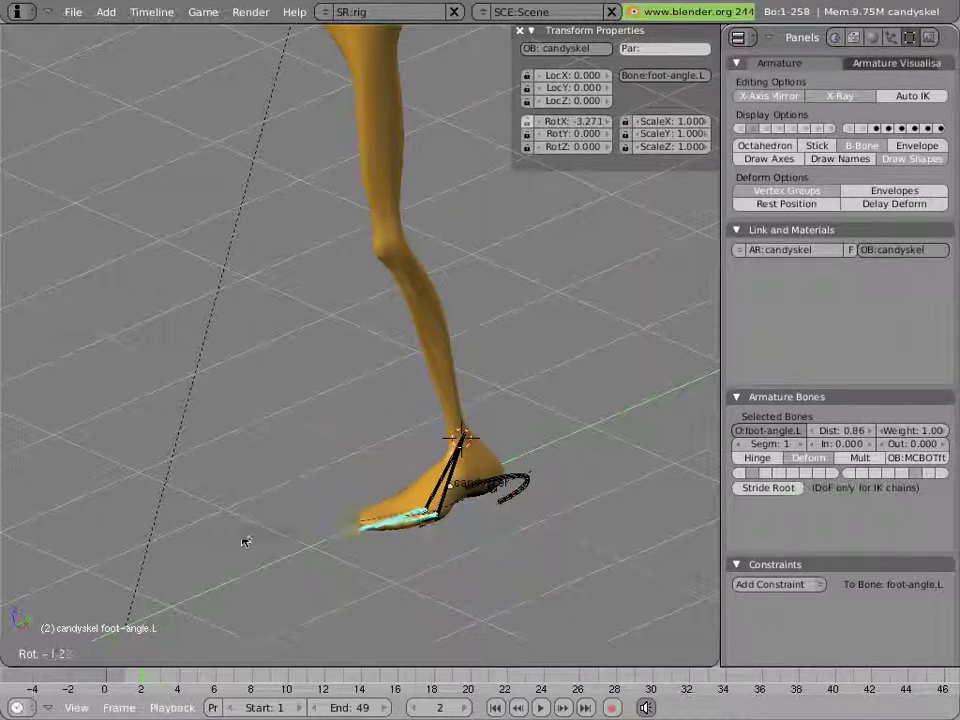
{"action": "key", "text": "Escape"}
{"action": "left_click_drag", "start_coordinate": [360, 508], "coordinate": [362, 452]}
{"action": "right_click", "coordinate": [440, 478]}
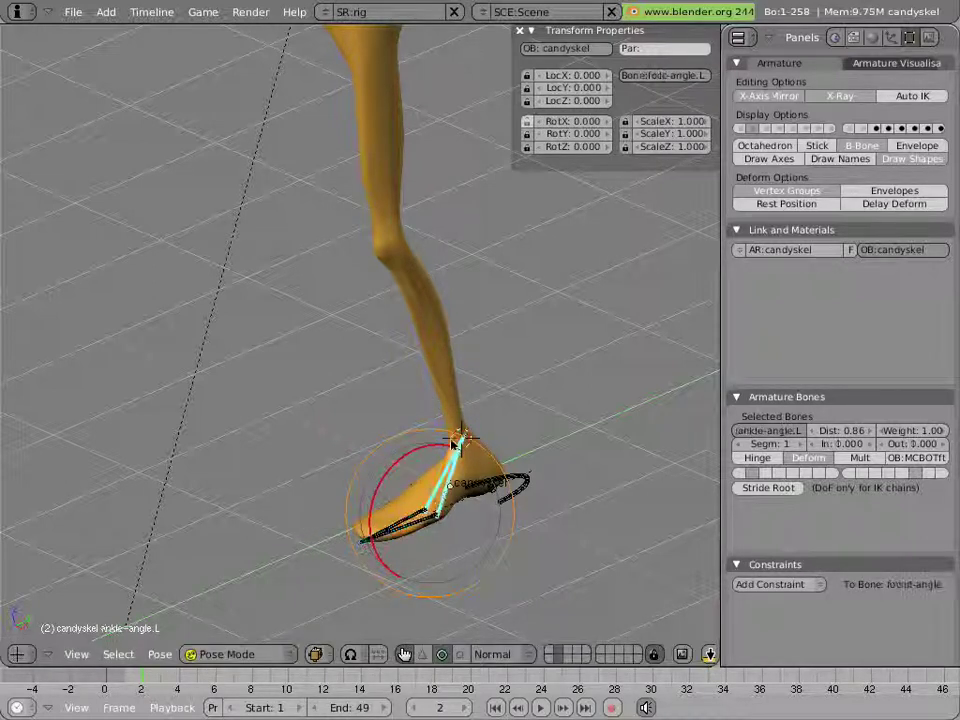
{"action": "left_click_drag", "start_coordinate": [422, 450], "coordinate": [415, 560]}
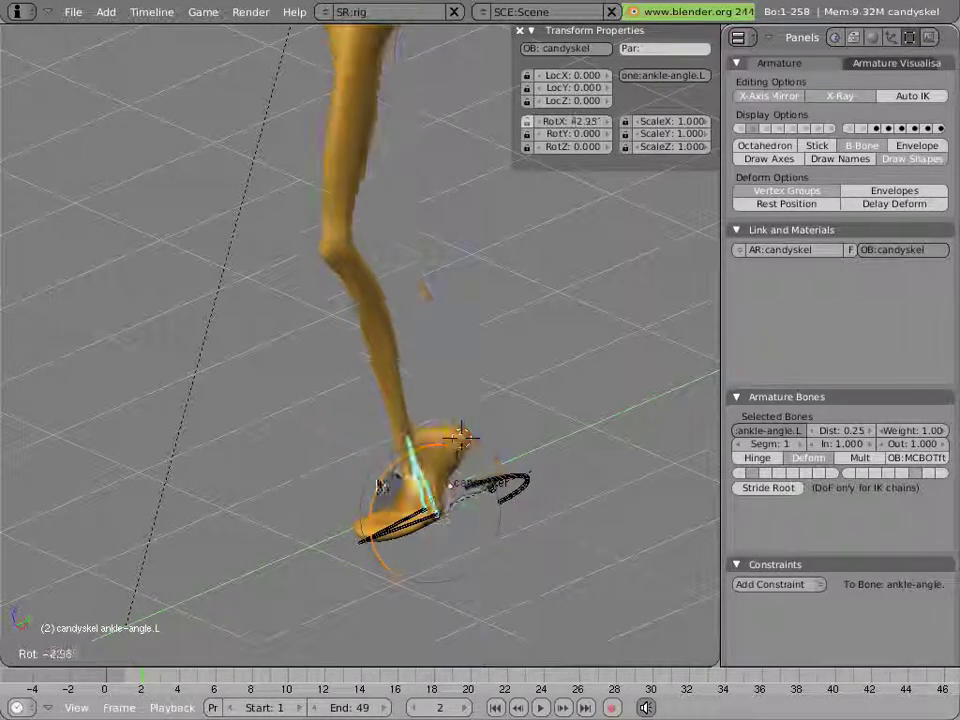
{"action": "key", "text": "Escape"}
{"action": "right_click", "coordinate": [517, 489]}
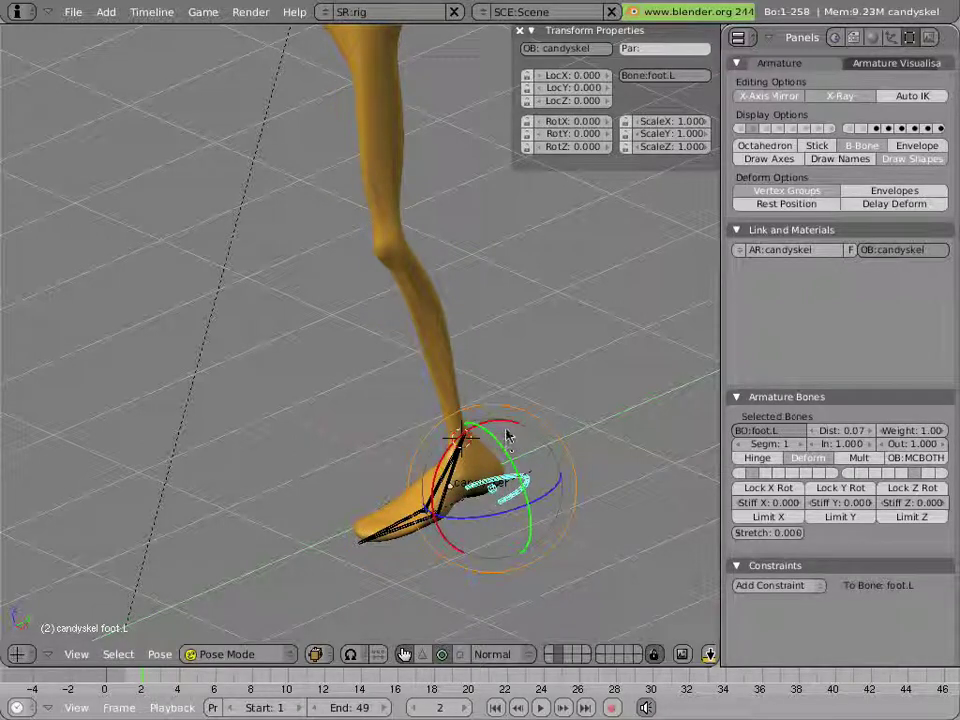
{"action": "key", "text": "r"}
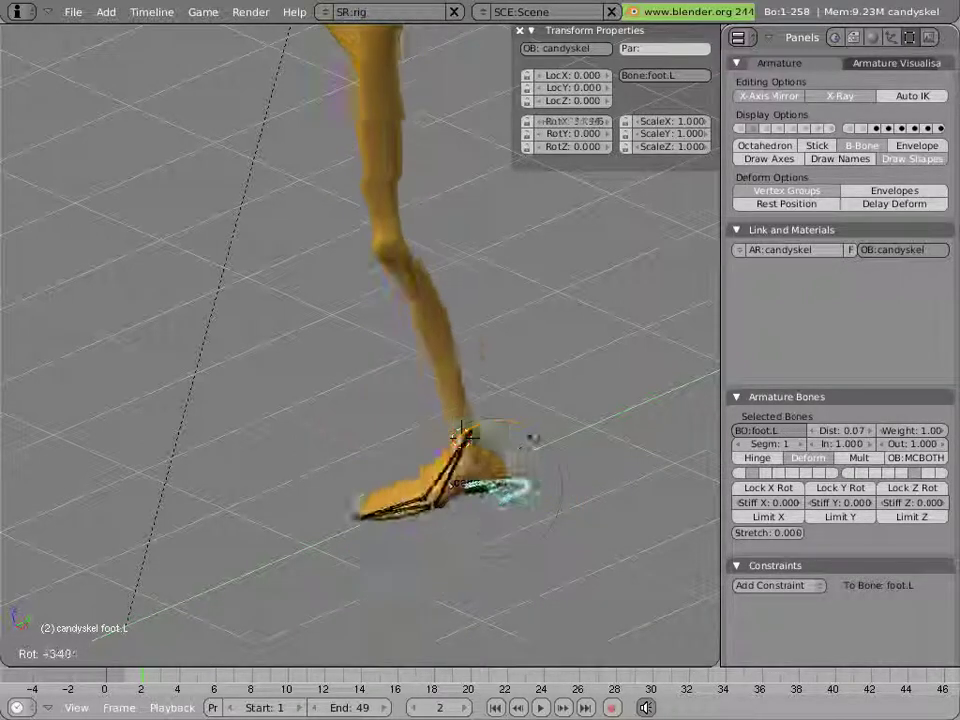
{"action": "key", "text": "Escape"}
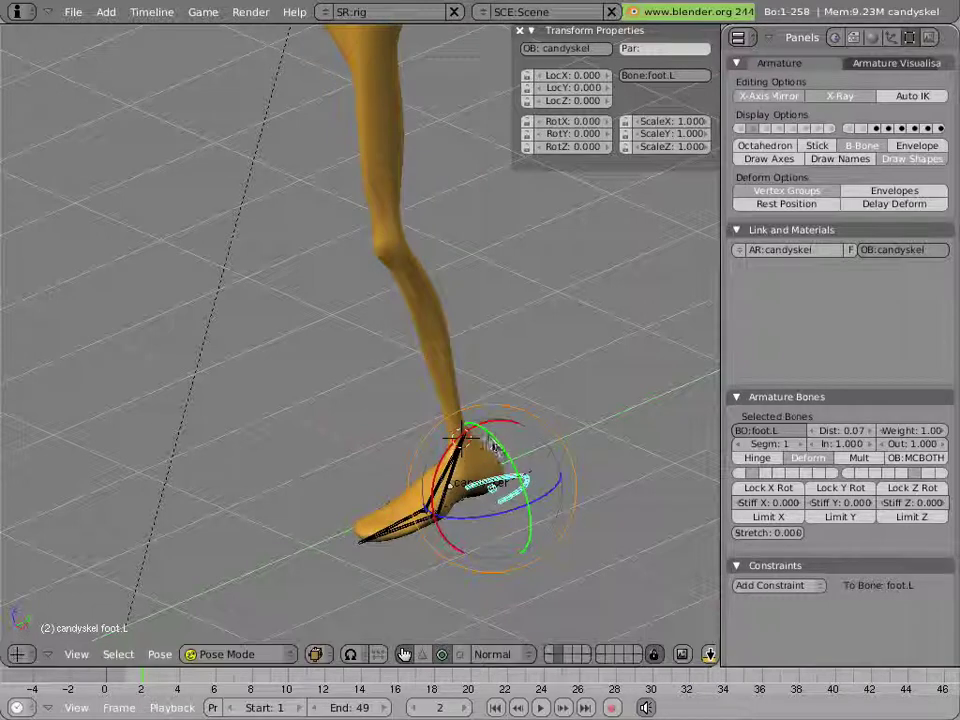
{"action": "middle_click_drag", "start_coordinate": [497, 500], "coordinate": [423, 518]}
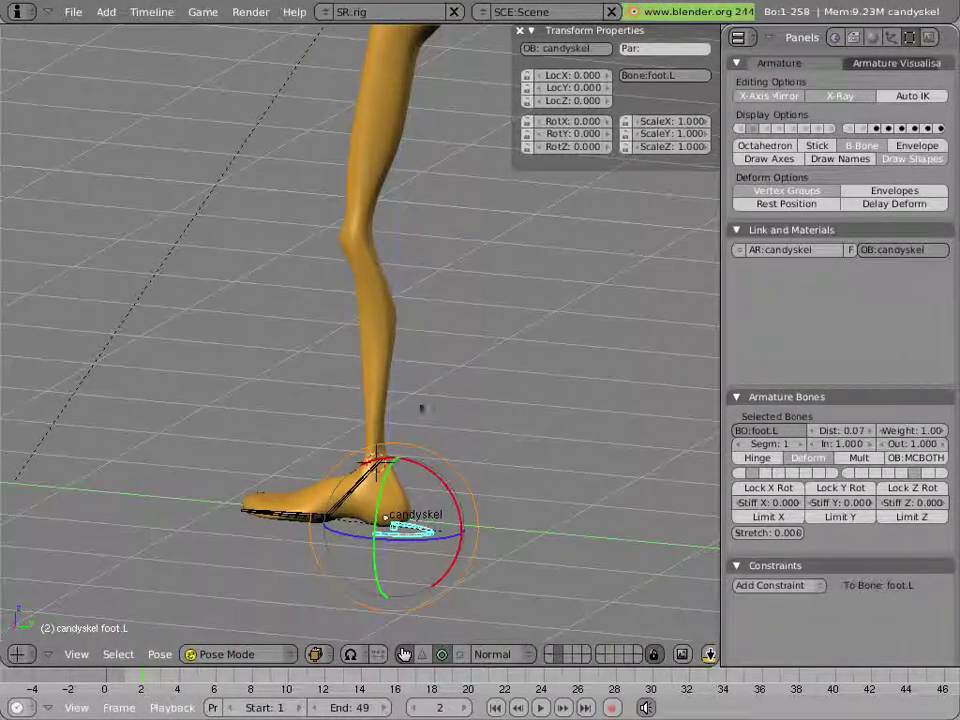